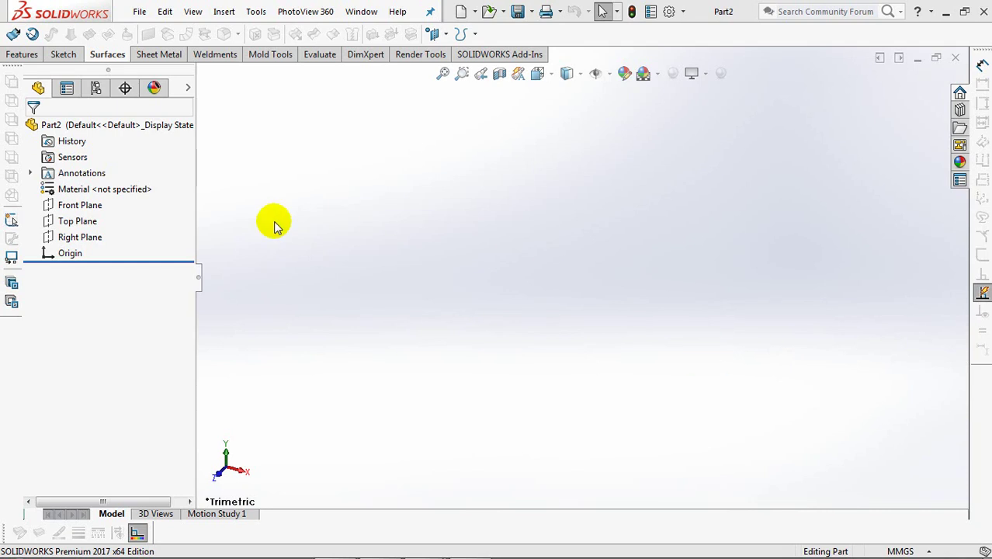
- Start a sketch on the Front Plane and draw centerlines for the vertical axis and top line
click(78, 205)
click(82, 181)
click(88, 34)
click(99, 70)
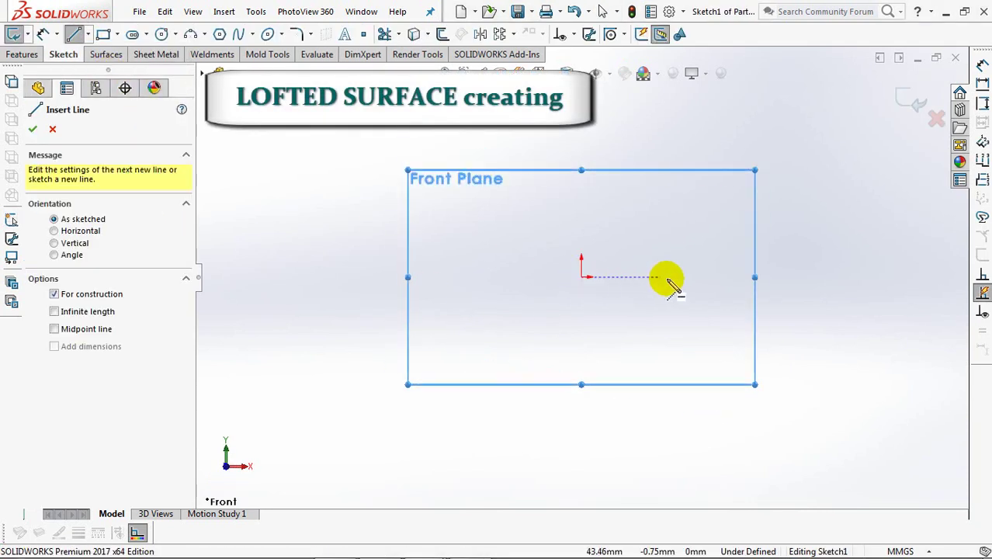
click(641, 276)
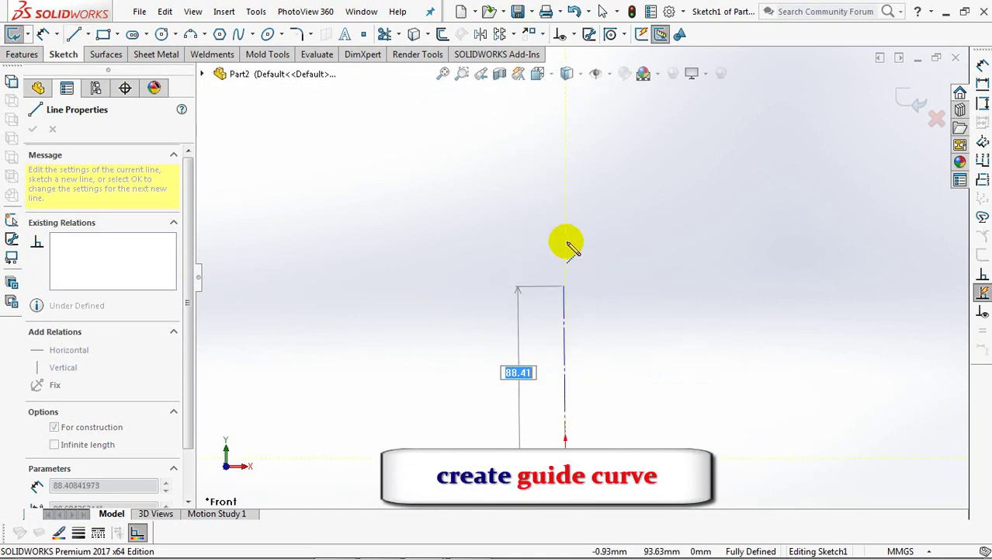
click(566, 165)
right_click(783, 167)
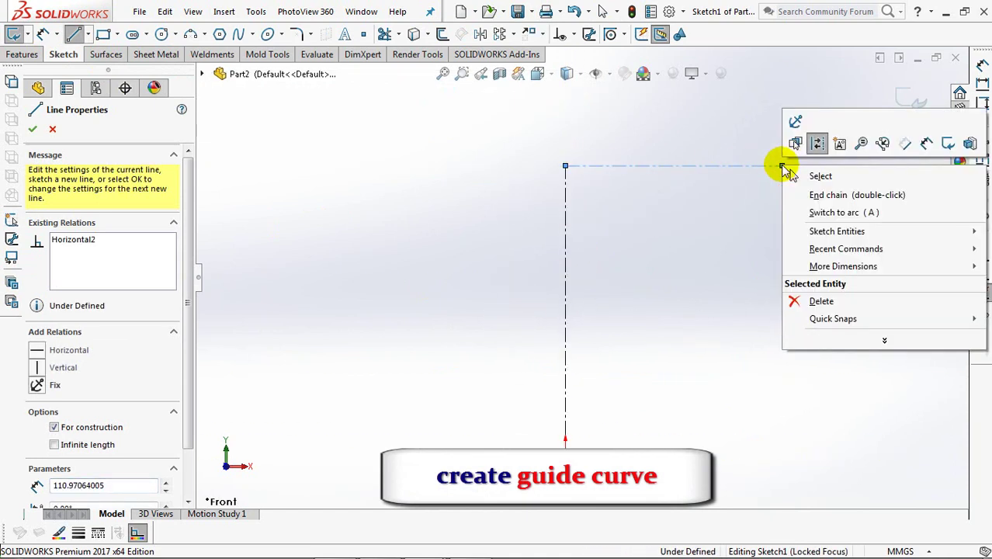
click(808, 174)
- Draw the short lip arc, a short step line, and the long wall arc down to the bottom line
click(190, 34)
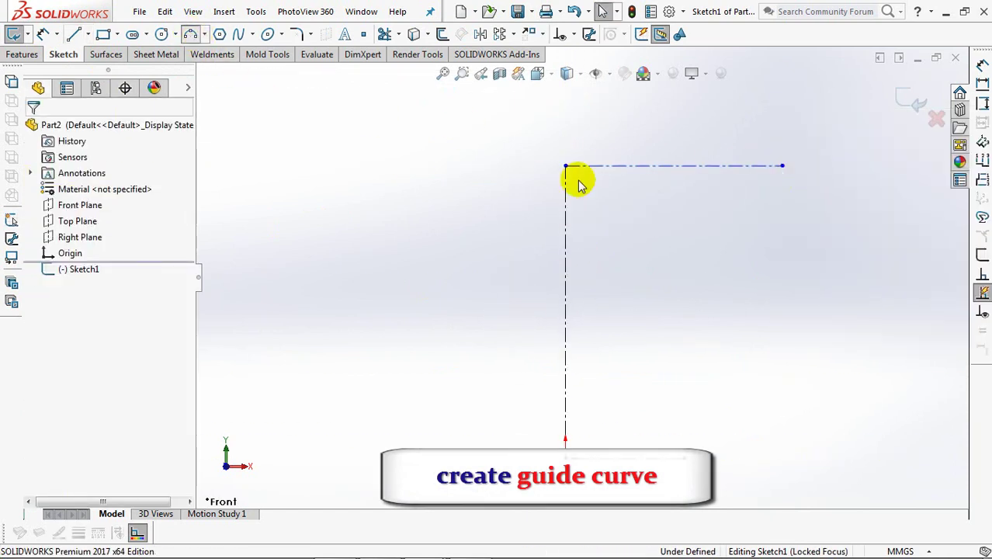
click(783, 165)
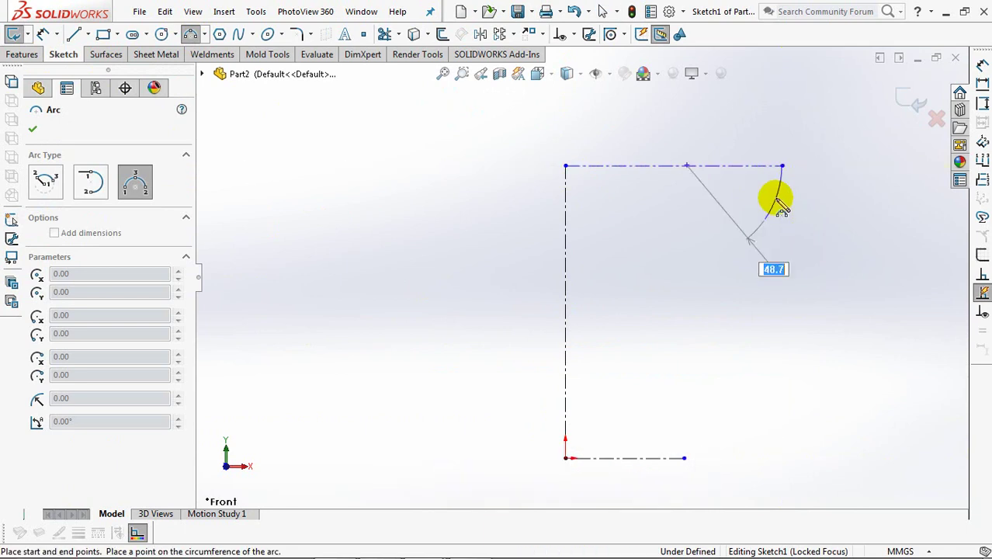
click(780, 208)
click(74, 34)
click(765, 218)
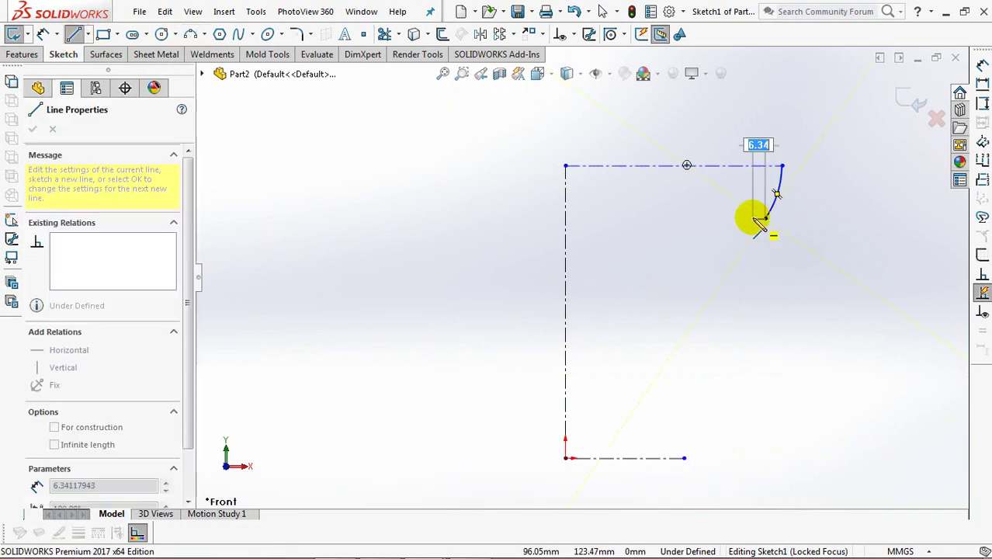
click(190, 34)
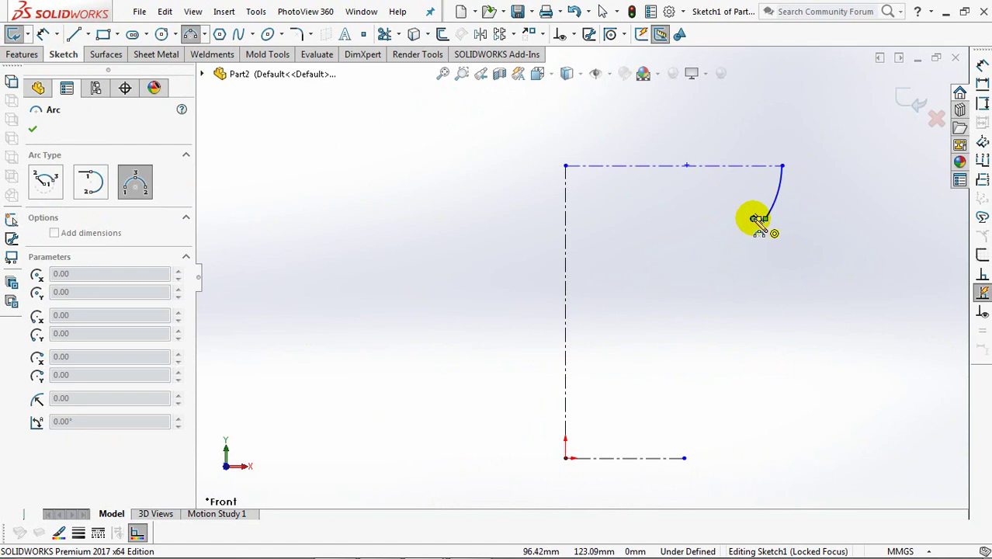
click(758, 218)
click(684, 458)
click(718, 350)
- Add a construction centerline from the top corner to the step point
click(80, 34)
click(163, 68)
click(780, 166)
click(765, 219)
right_click(764, 217)
click(808, 234)
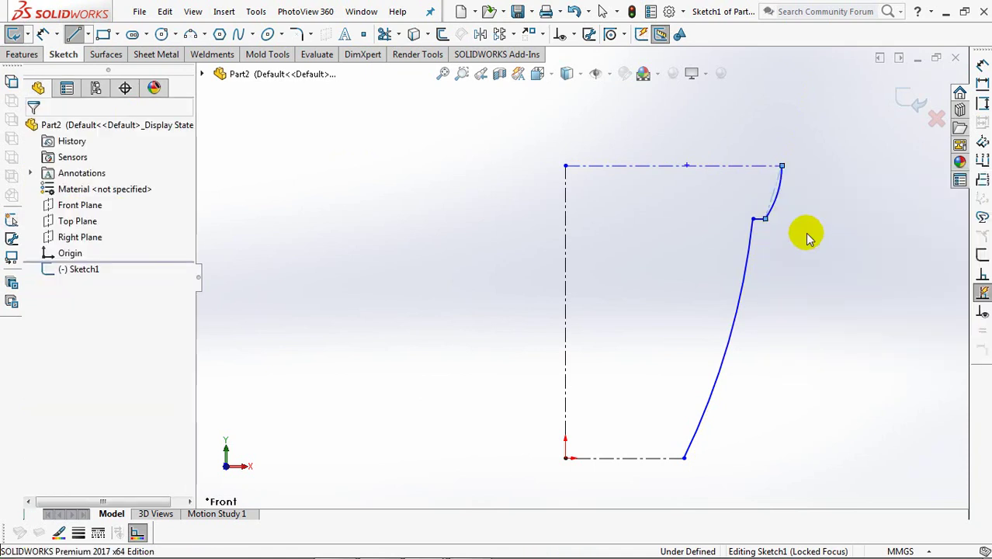
- Dimension the profile height to 108.50 and the top width to 173
click(43, 35)
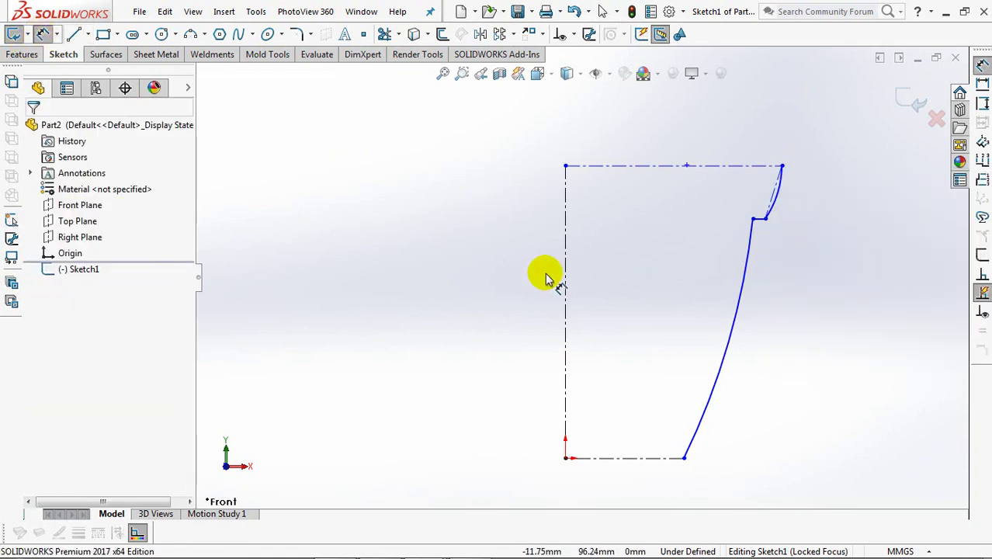
click(566, 302)
click(530, 297)
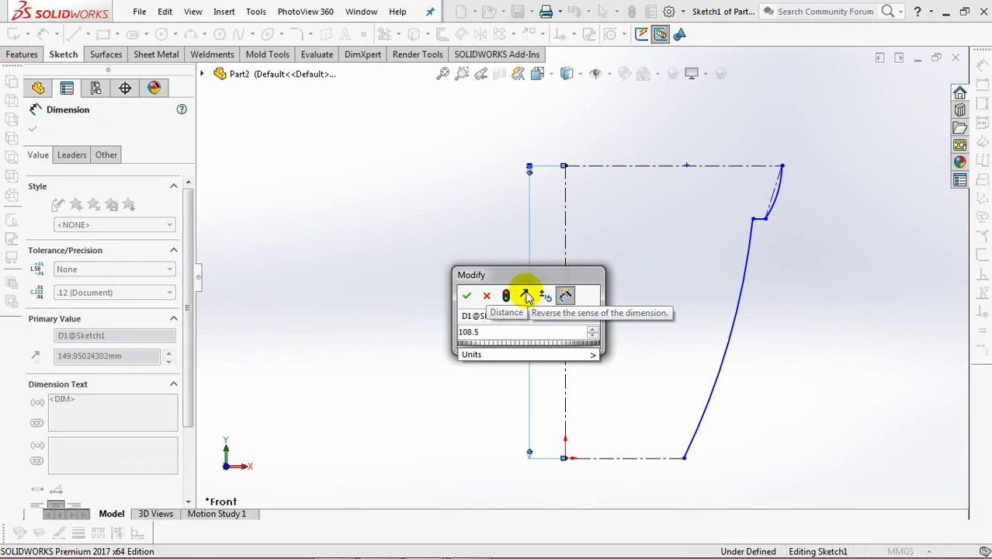
click(466, 297)
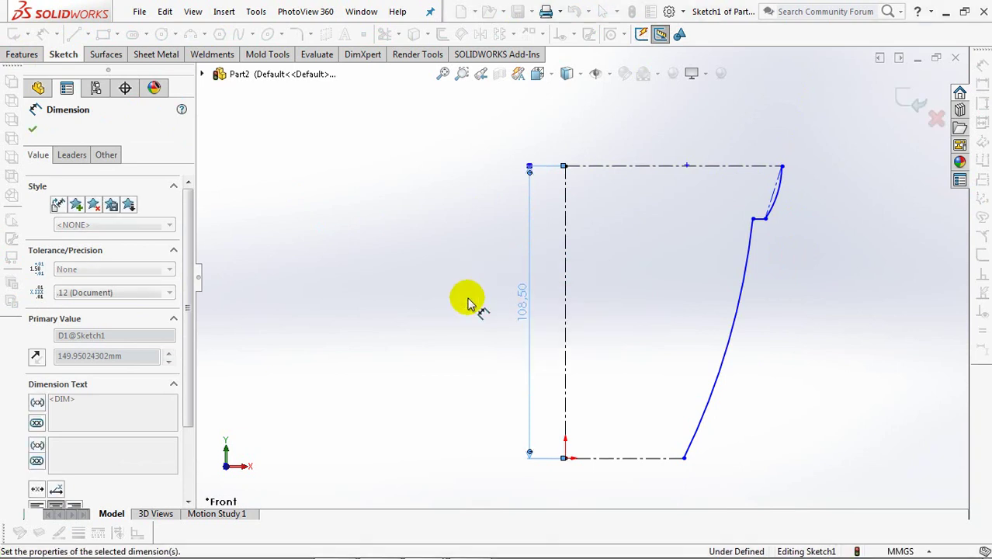
click(782, 168)
click(567, 200)
click(564, 128)
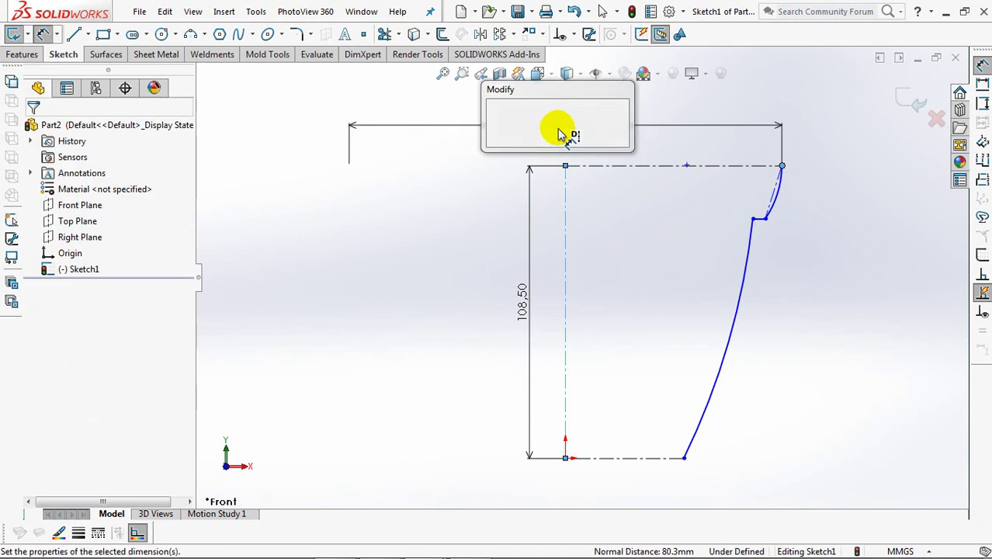
text(173)
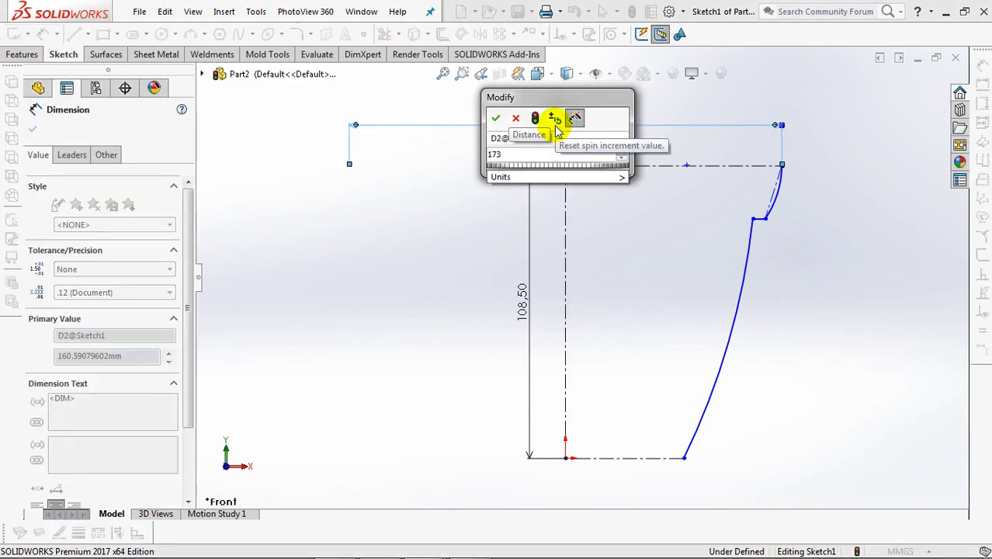
click(495, 124)
- Dimension the bottom width to 113 and the step line to 2.50
click(682, 459)
click(569, 457)
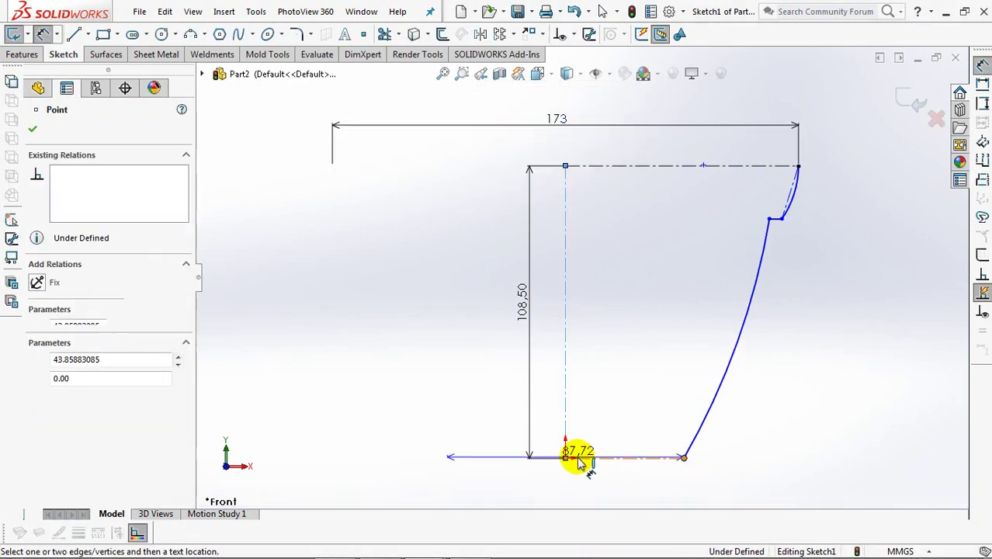
click(554, 464)
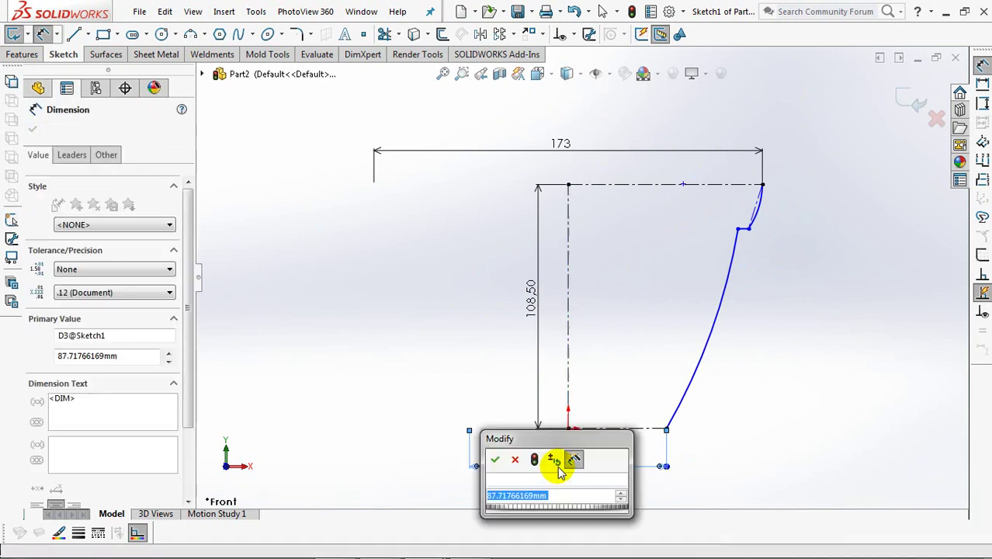
text(113)
click(494, 460)
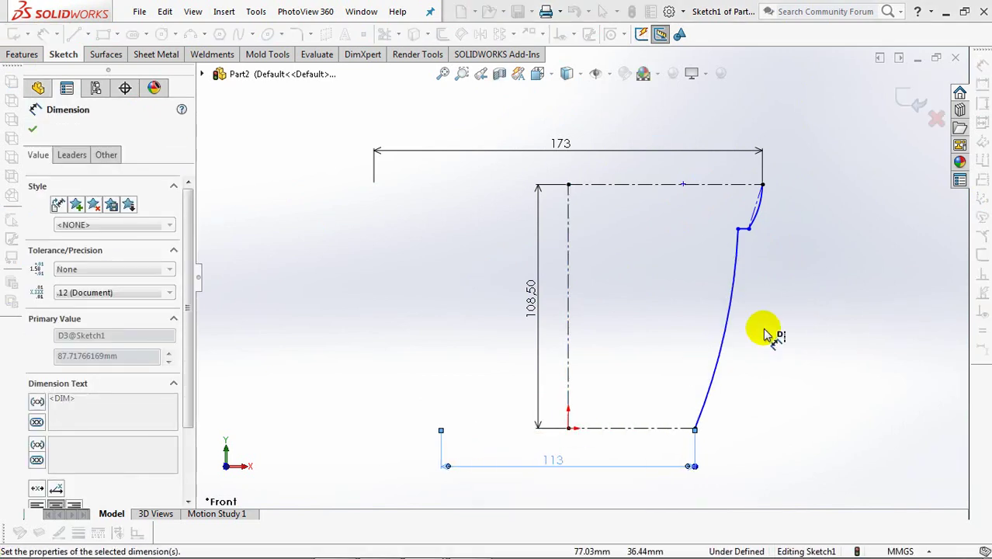
key(Escape)
scroll(752, 243, down, 1)
click(733, 237)
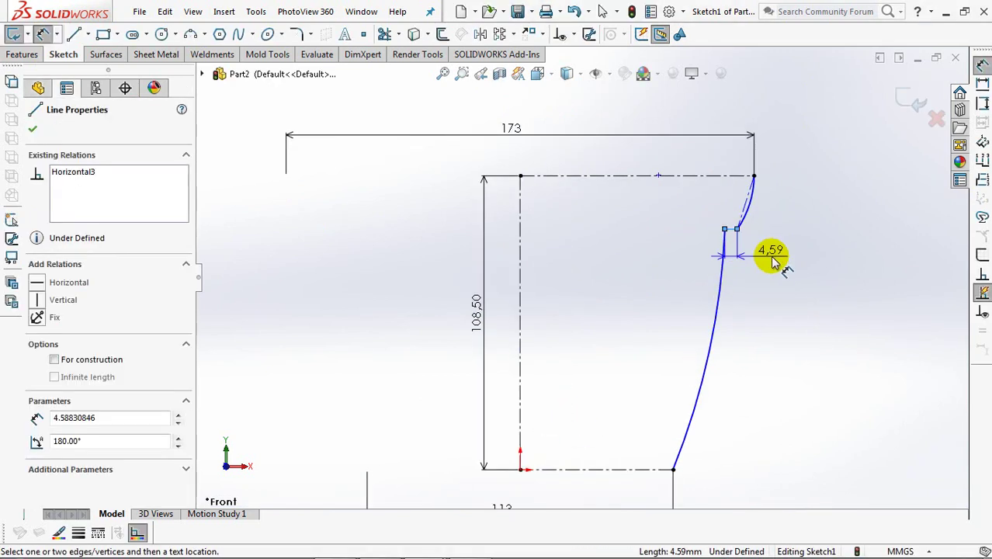
click(772, 246)
text(2,5)
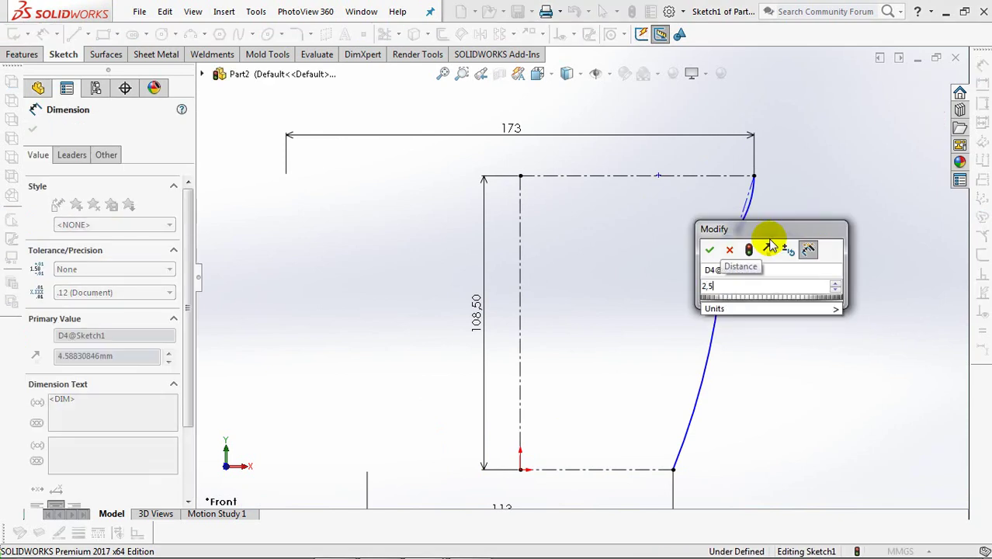
click(709, 252)
key(Escape)
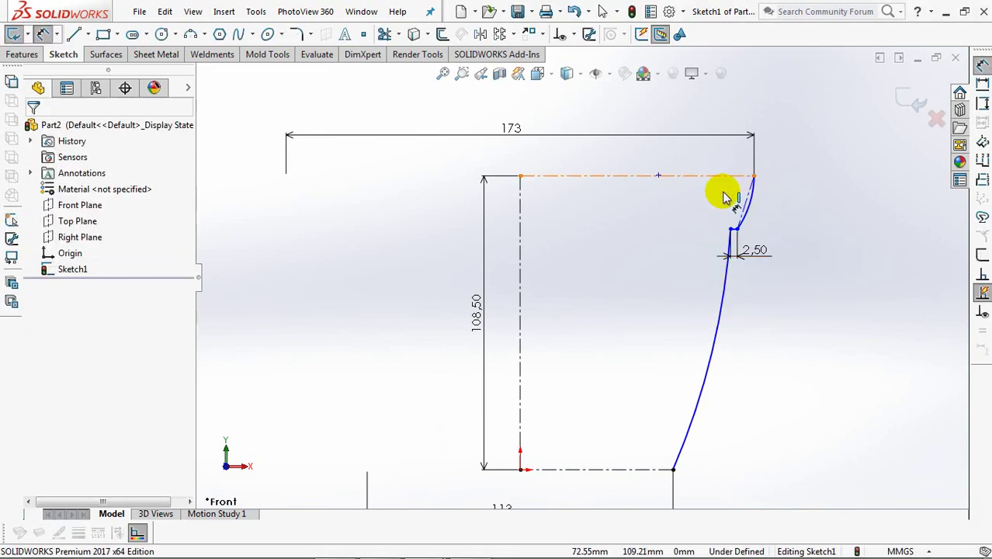
- Set the lip height to 25 and the lip line's angle to the axis to 8°
click(733, 222)
click(754, 176)
click(796, 204)
text(2)
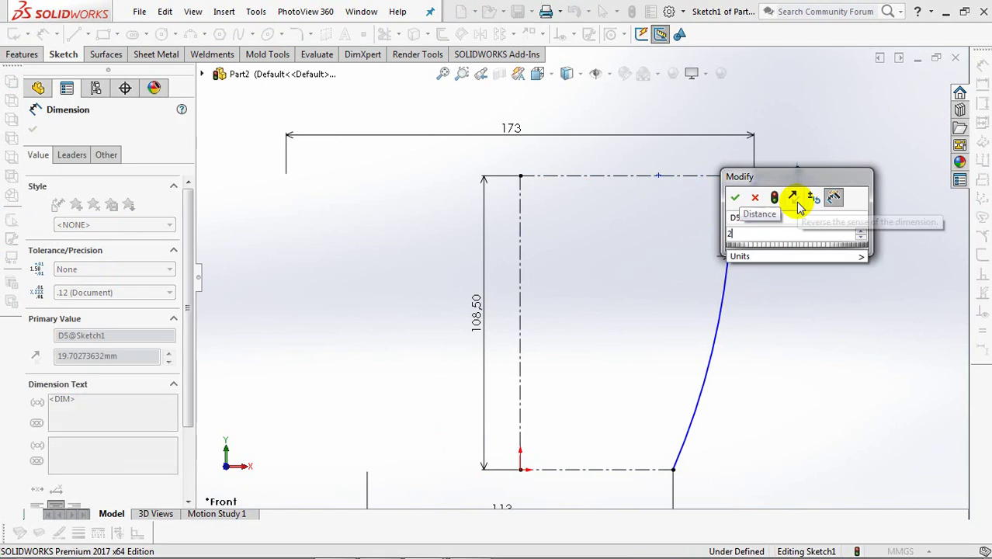
click(736, 198)
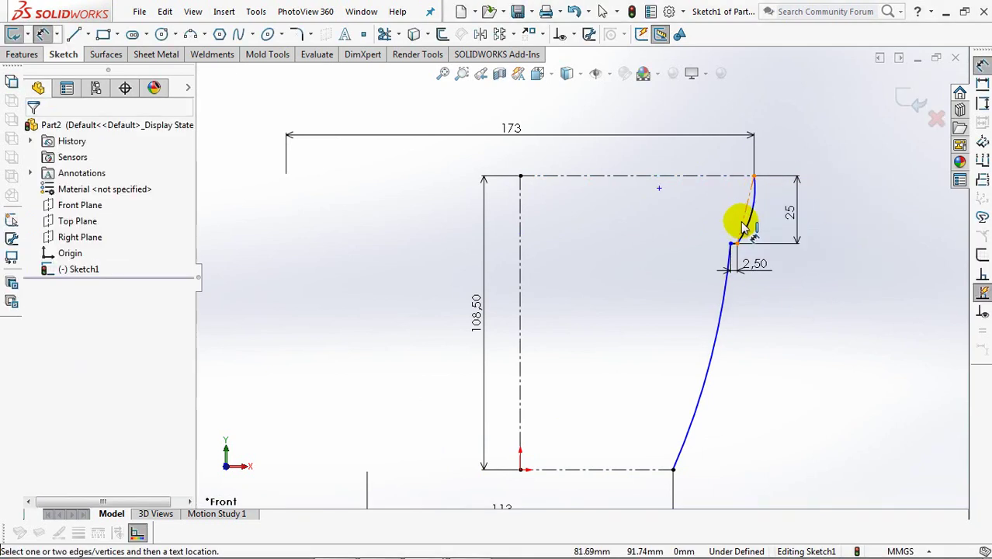
click(740, 220)
click(520, 295)
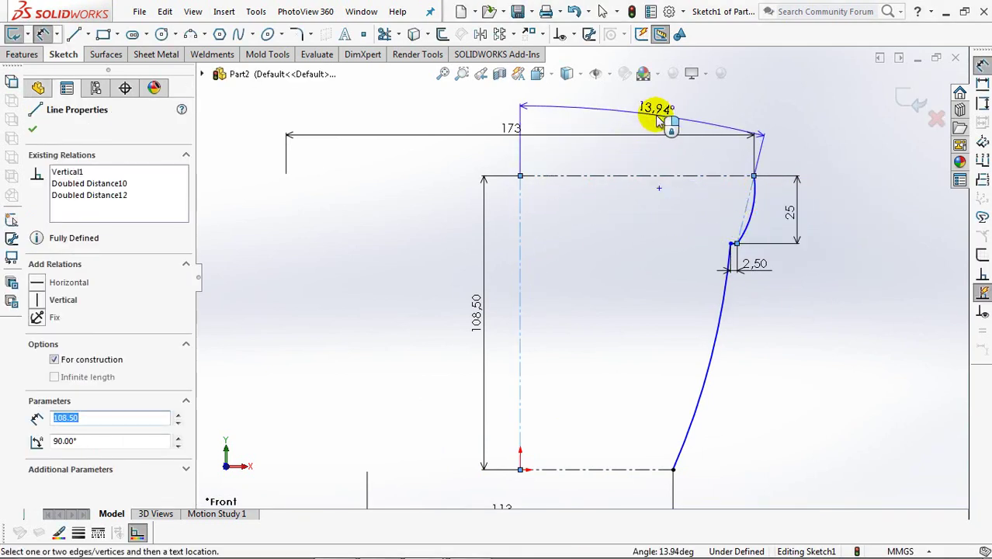
click(656, 121)
text(8)
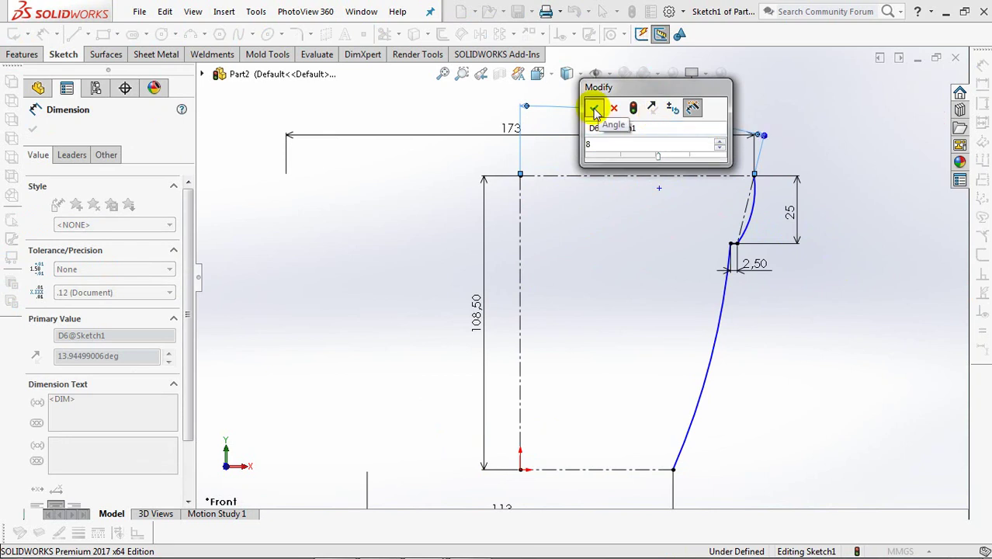
click(594, 109)
- Give the lip arc radius R100 and the wall arc radius R230
click(753, 225)
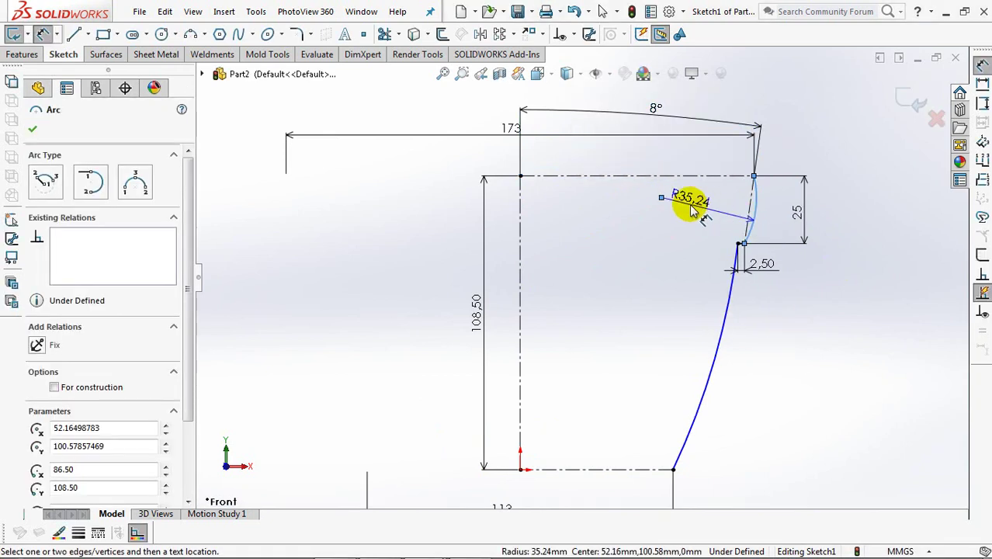
click(694, 206)
text(1)
click(629, 202)
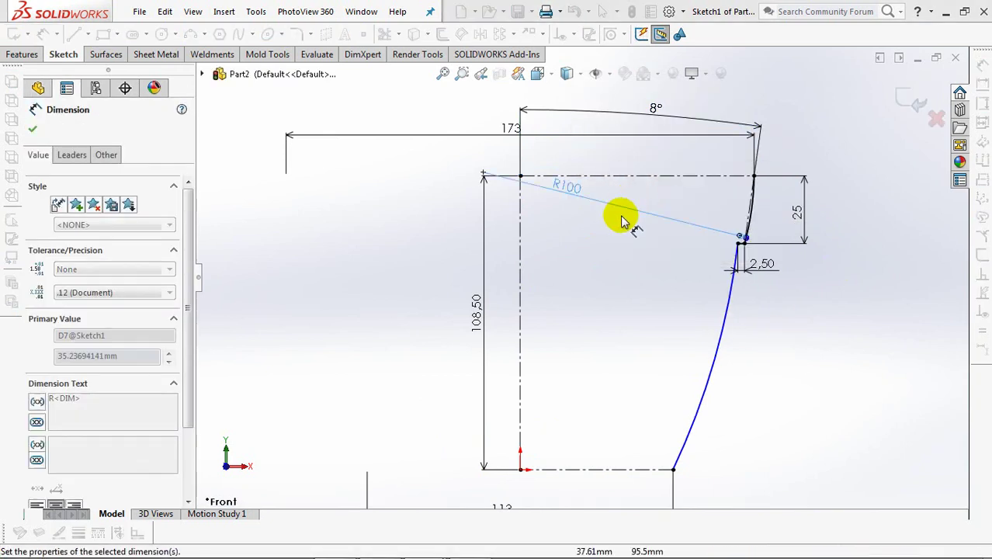
click(715, 354)
click(638, 336)
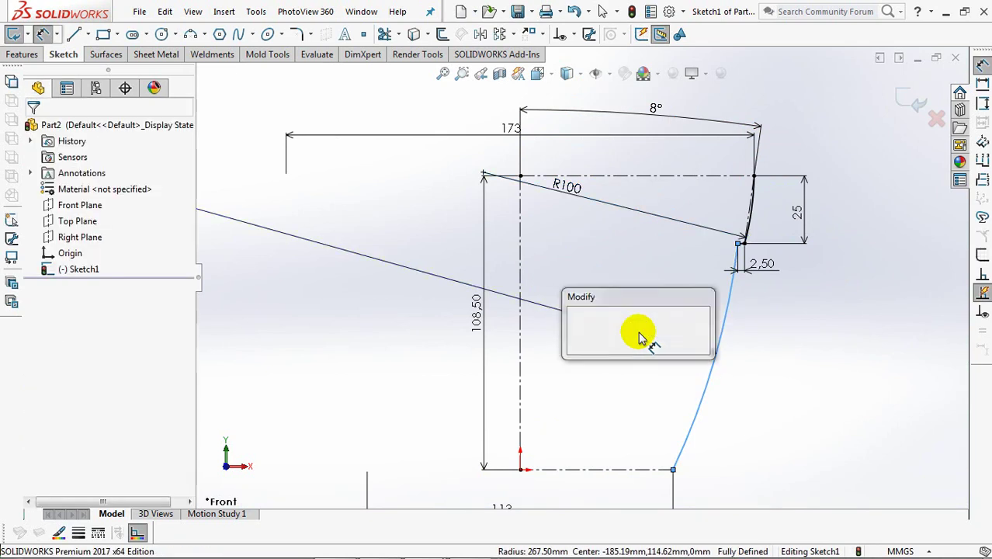
text(230)
click(576, 329)
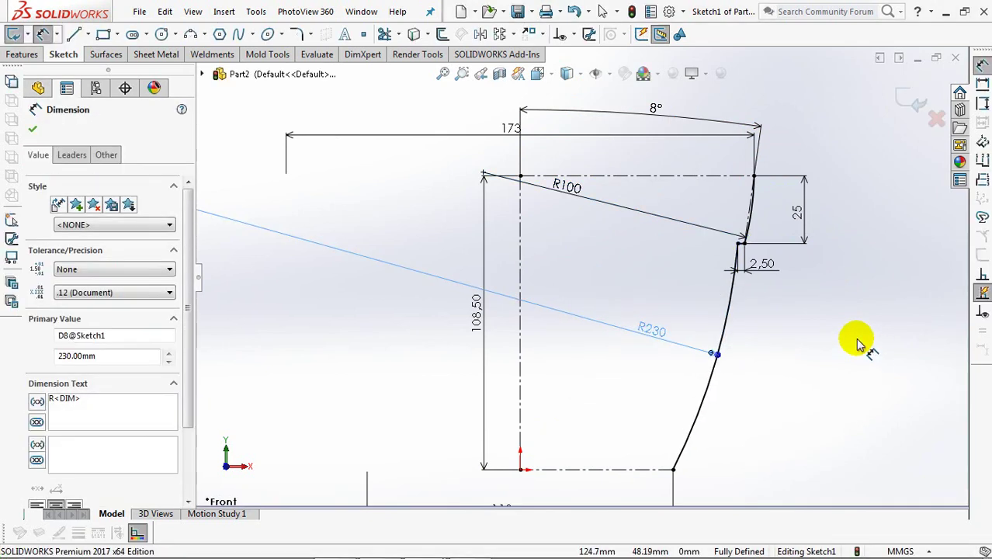
- Exit Sketch1 and switch to an isometric view of the part
key(z)
click(910, 107)
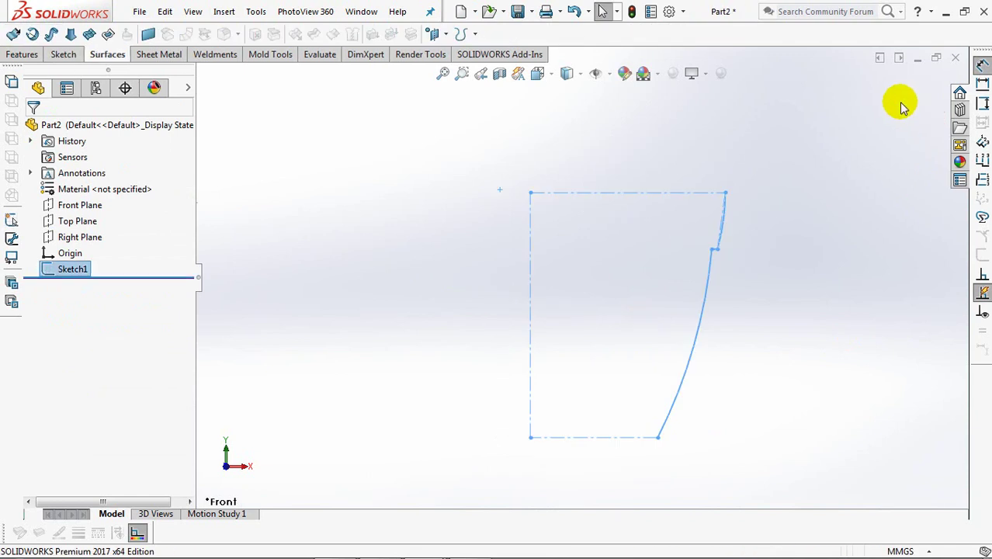
click(852, 215)
key(ctrl+7)
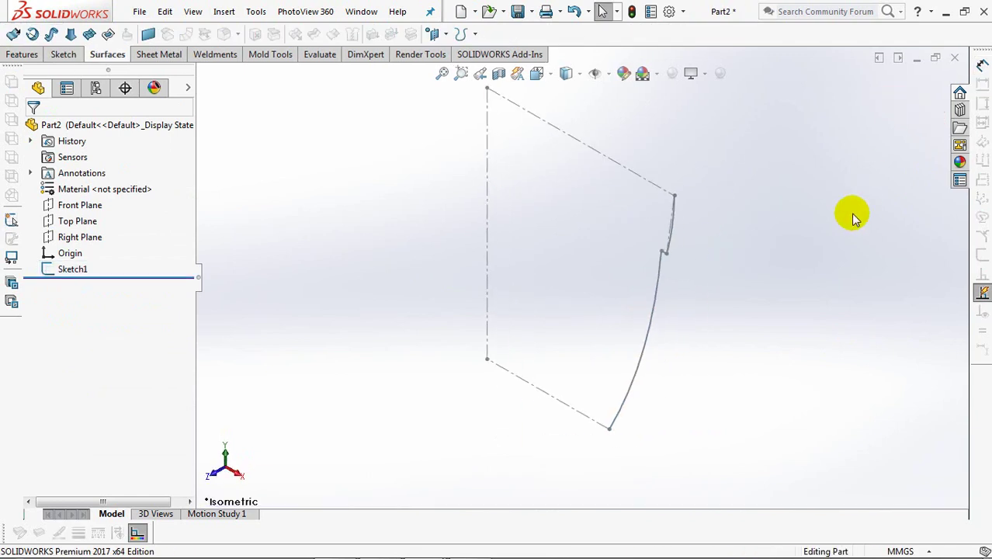
- Create Plane1 parallel to the Top Plane through the profile's top point and sketch on it
click(75, 225)
click(436, 34)
click(456, 49)
click(487, 90)
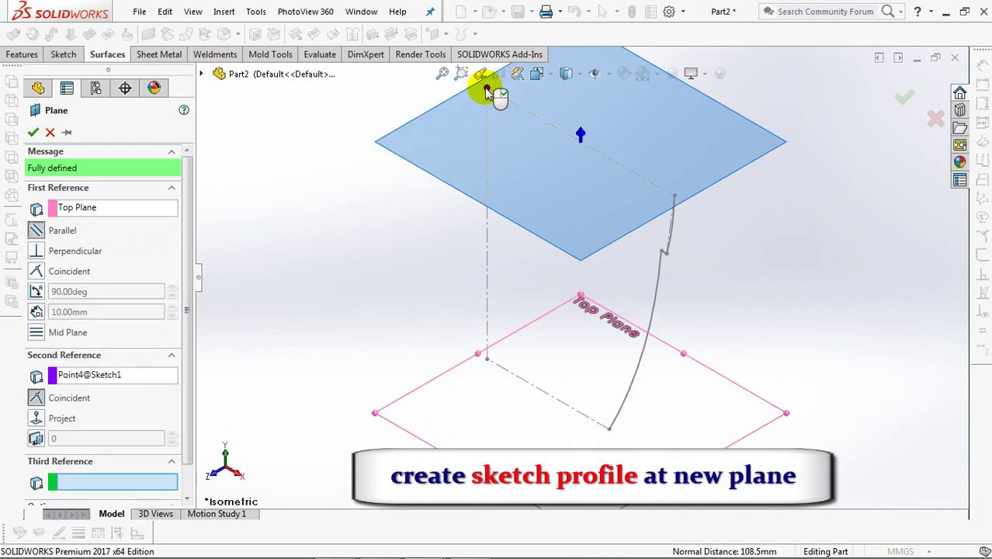
click(34, 135)
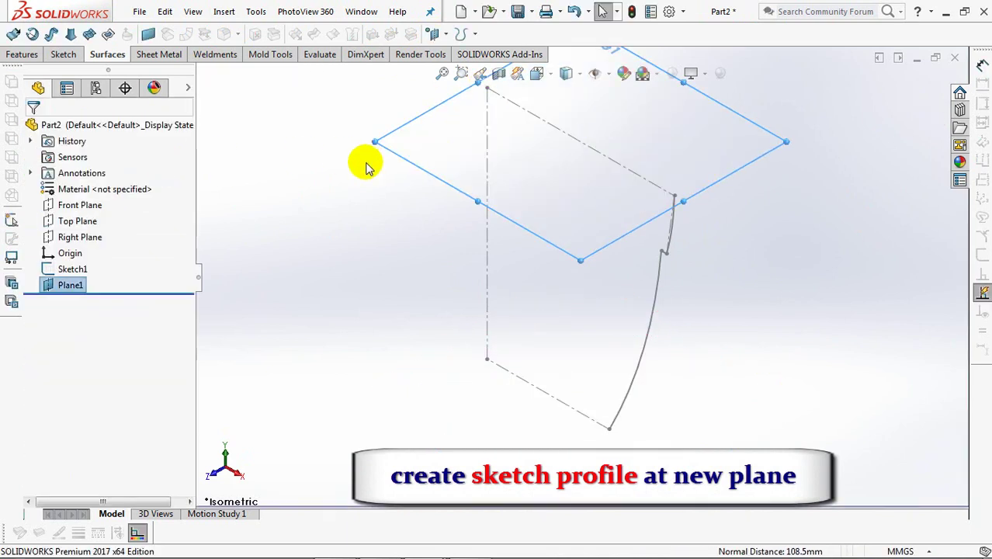
click(62, 287)
click(68, 262)
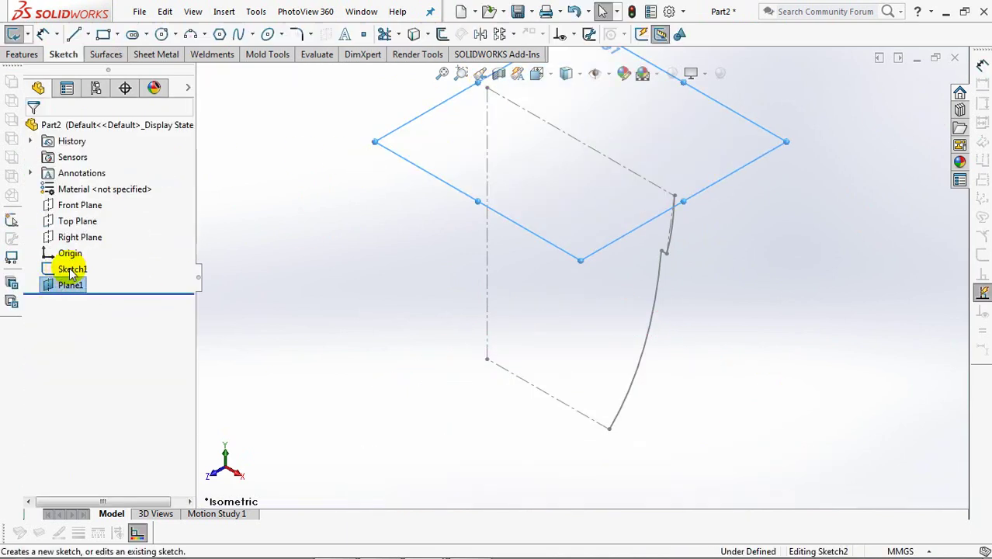
- Draw two slanted construction centerlines from the origin, forming a wedge
click(83, 34)
click(101, 74)
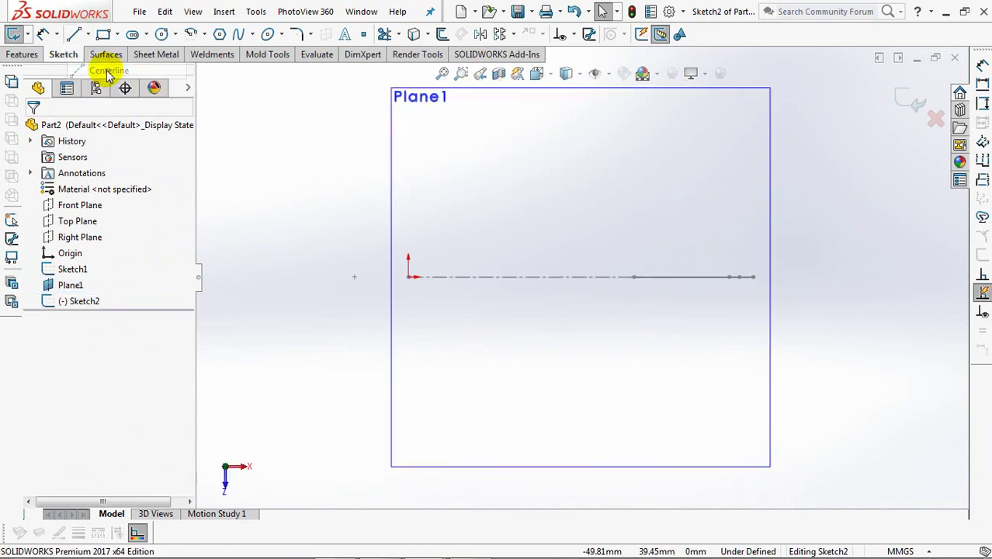
click(741, 251)
click(409, 276)
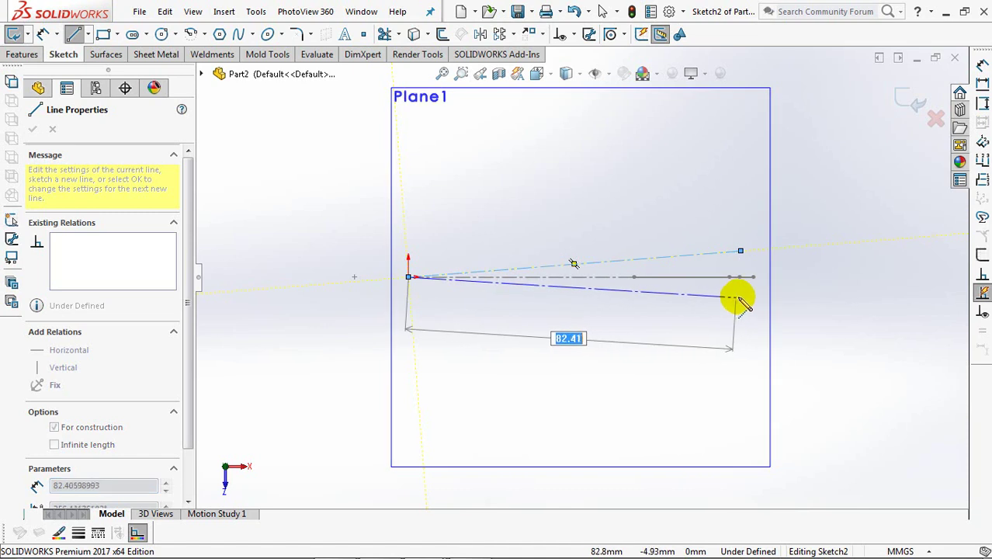
click(740, 301)
right_click(728, 324)
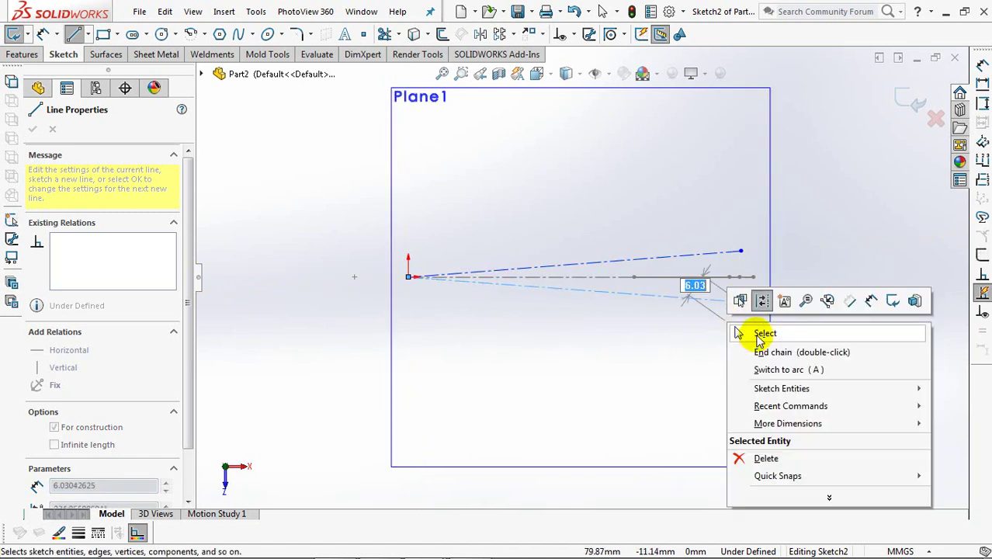
click(758, 339)
- Draw a three-point arc across the ends of the two wedge lines
click(205, 35)
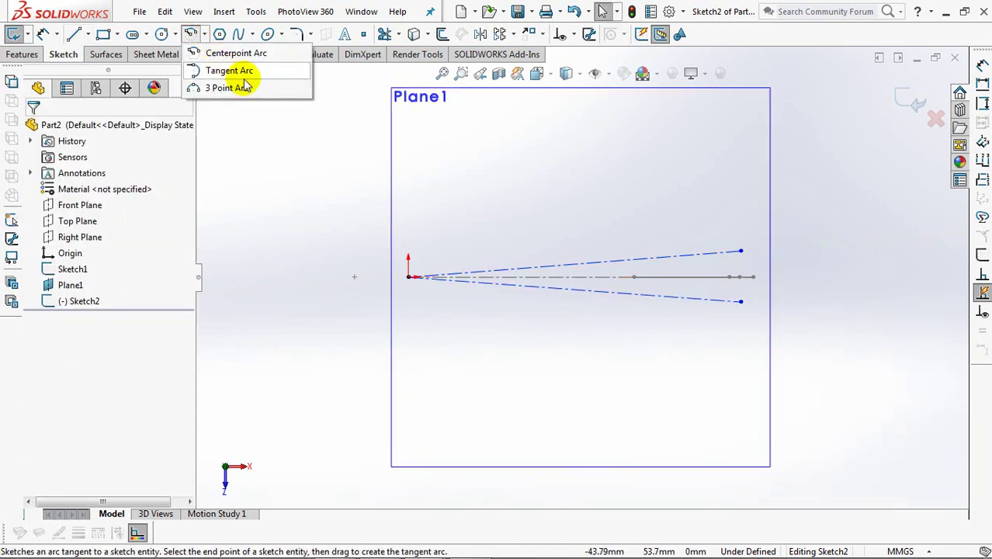
click(242, 84)
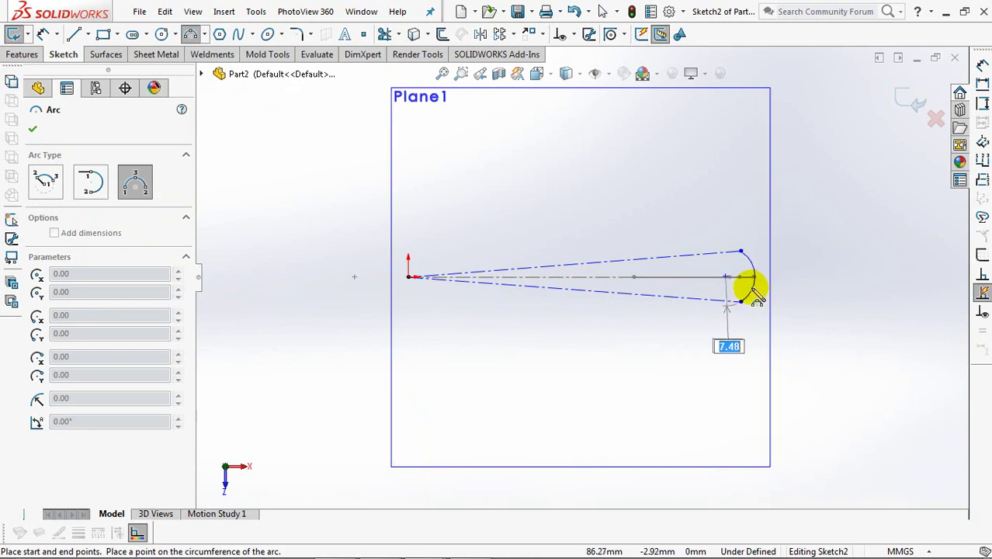
click(747, 288)
right_click(748, 284)
click(796, 278)
middle_drag(809, 315, 815, 273)
- Make the profile's top point the arc's midpoint and set the two wedge lines equal
click(574, 35)
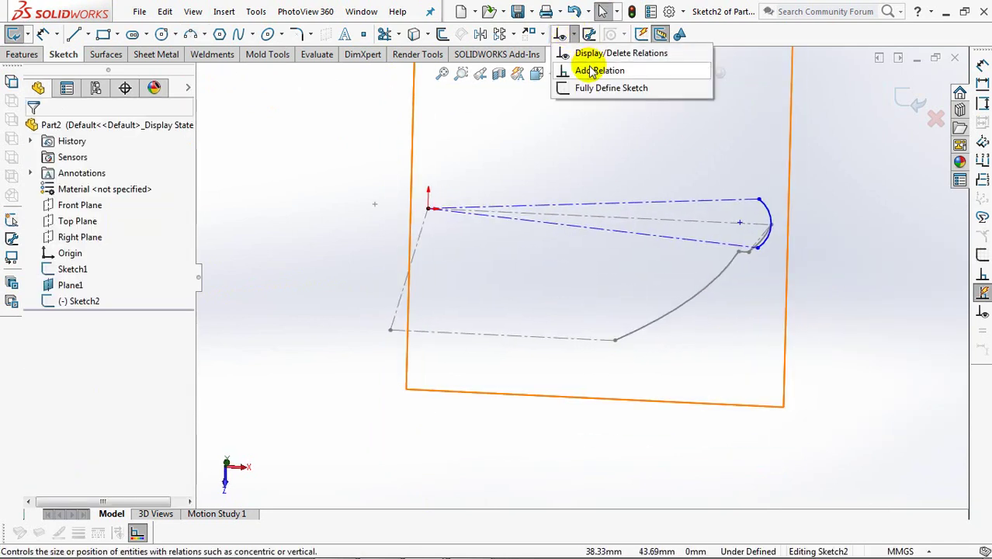
click(594, 71)
click(758, 199)
click(757, 248)
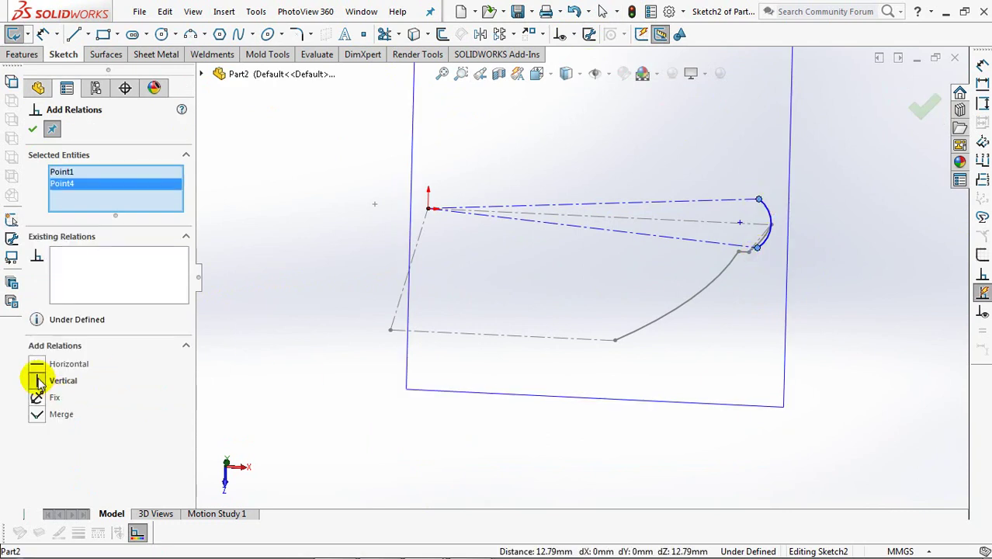
mouse_move(802, 233)
shift+middle_down()
mouse_move(819, 155)
mouse_move(602, 274)
mouse_move(536, 297)
shift+middle_up()
click(673, 230)
click(673, 231)
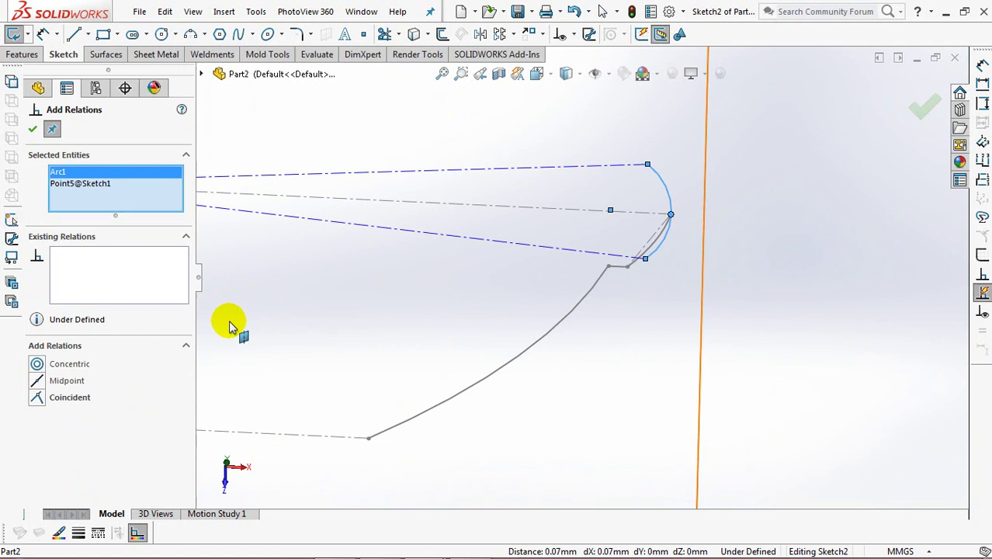
click(37, 380)
click(36, 398)
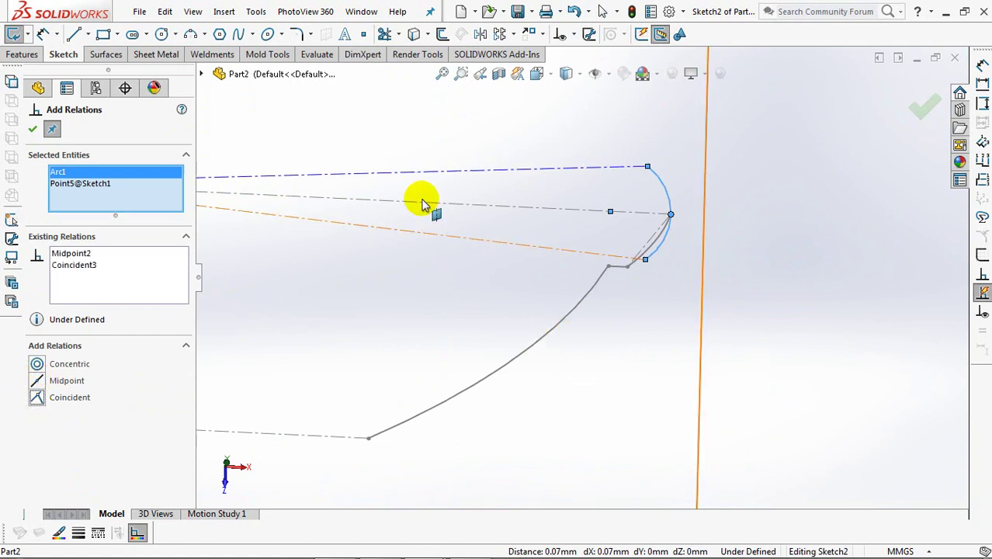
click(486, 175)
click(483, 239)
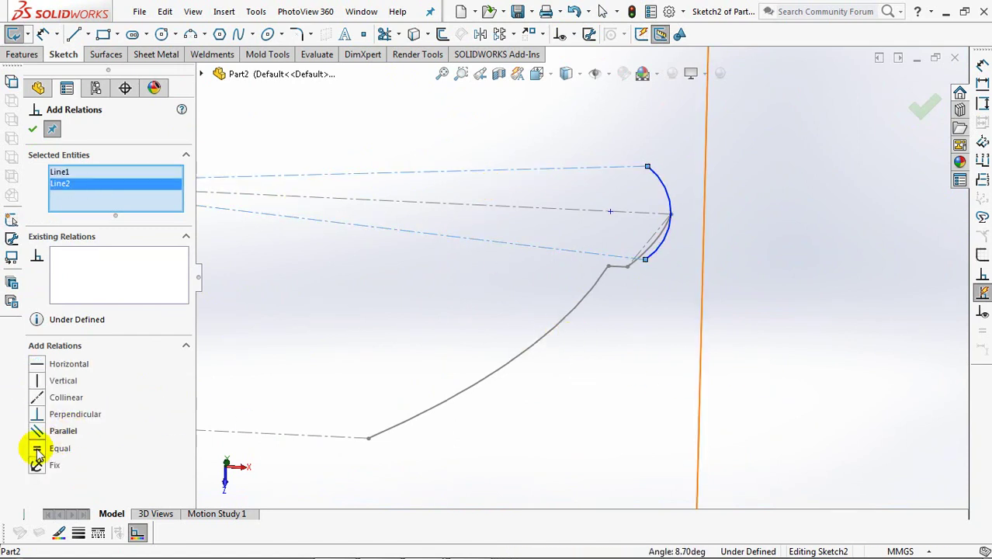
click(32, 129)
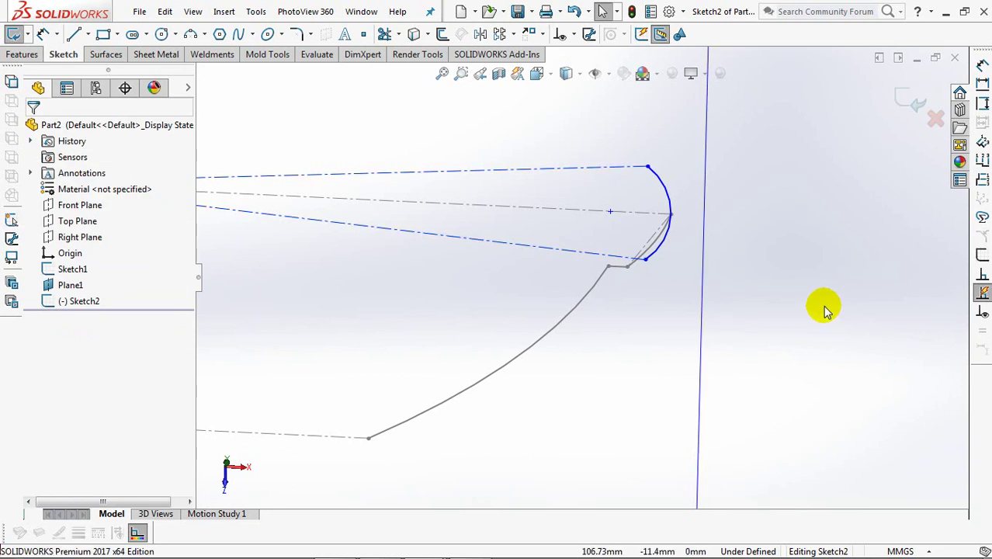
key(ctrl+8)
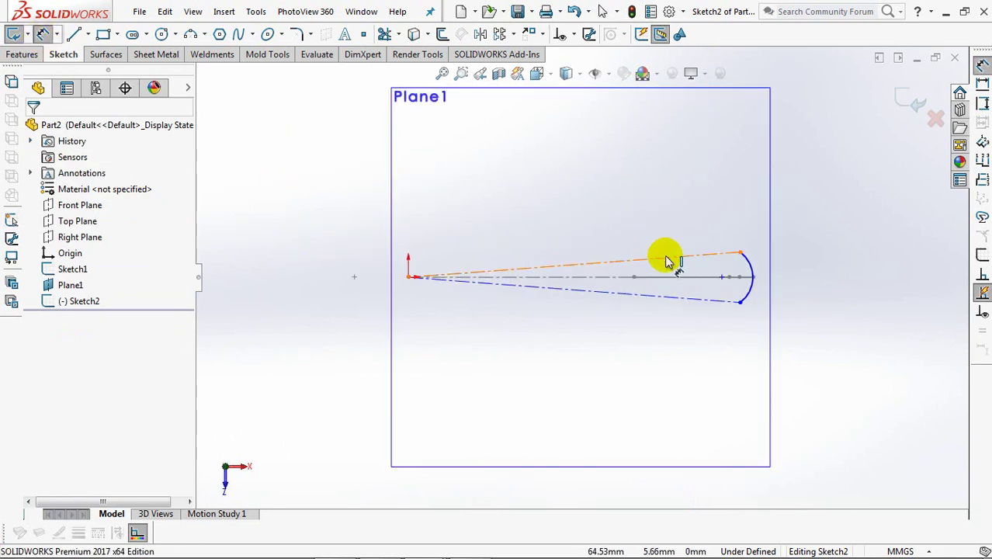
- Dimension the wedge angle to 15° and the arc radius to R30
click(666, 261)
click(673, 297)
click(819, 282)
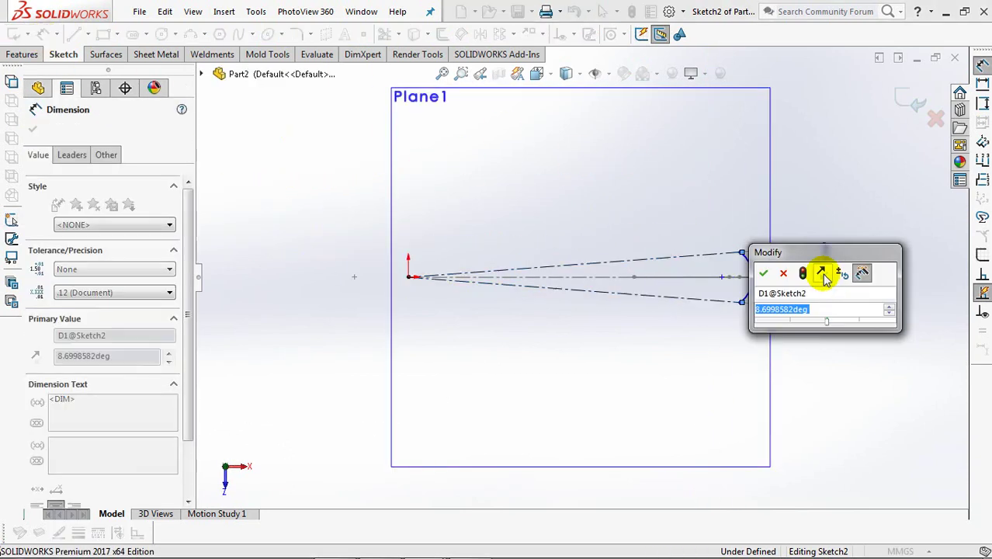
text(15)
click(763, 272)
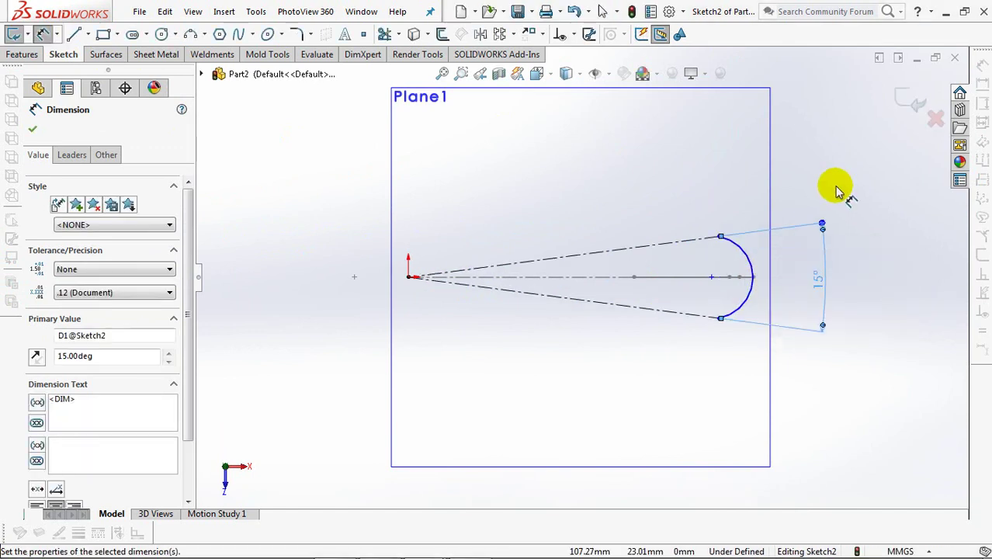
click(752, 263)
click(811, 260)
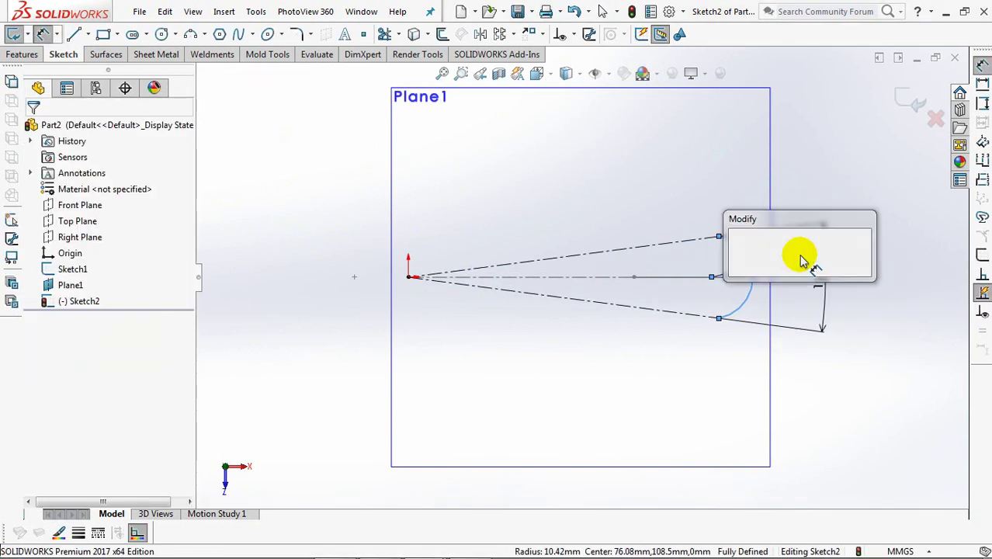
text(30)
click(738, 253)
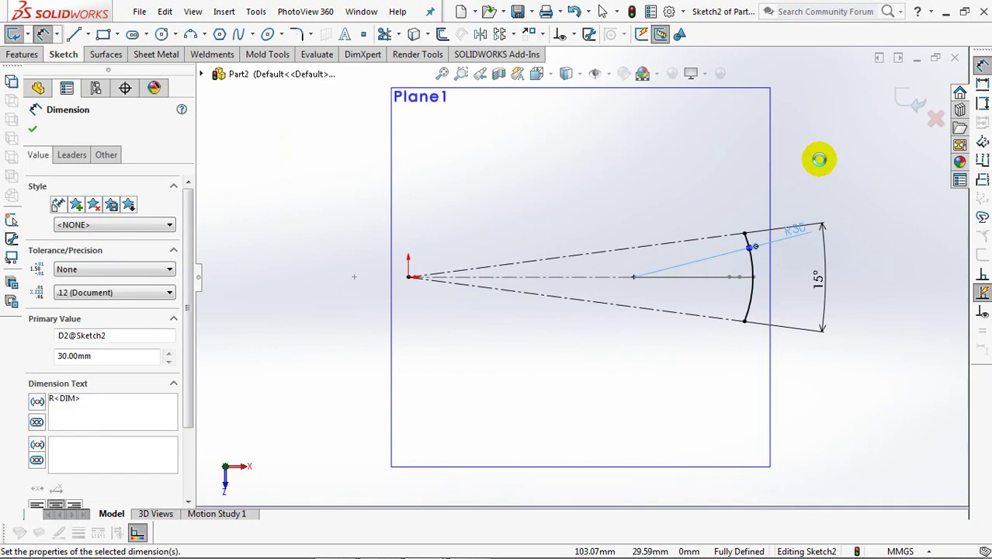
click(819, 159)
click(798, 256)
click(825, 398)
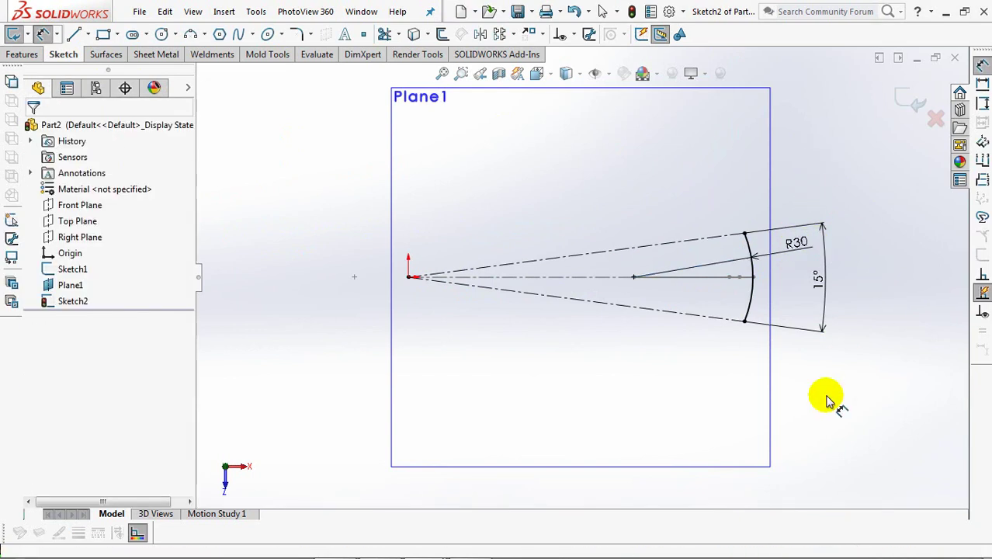
middle_drag(825, 399, 828, 356)
- Close the wedge sketch and start a new sketch on the Top Plane
click(904, 103)
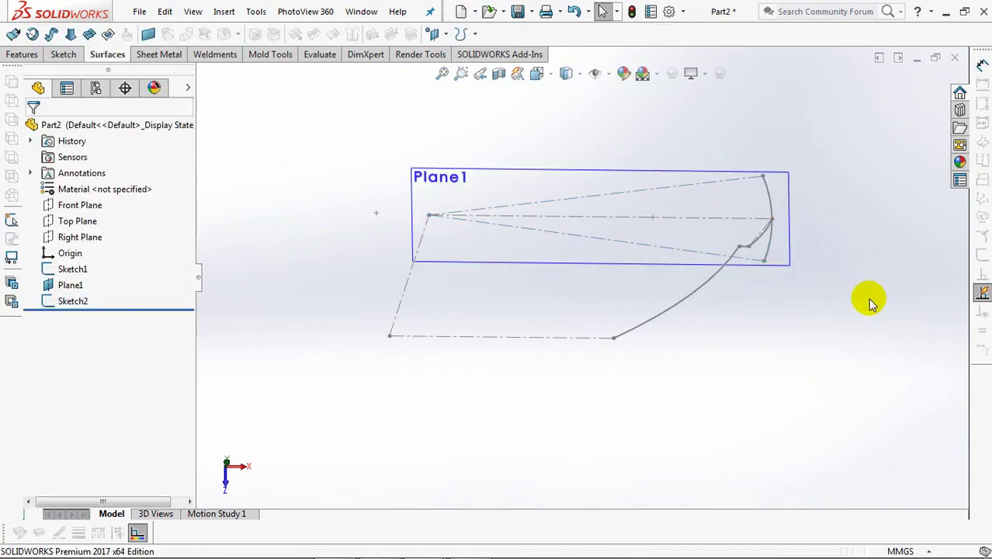
click(52, 220)
mouse_move(302, 326)
middle_down()
mouse_move(323, 347)
mouse_move(316, 365)
middle_up()
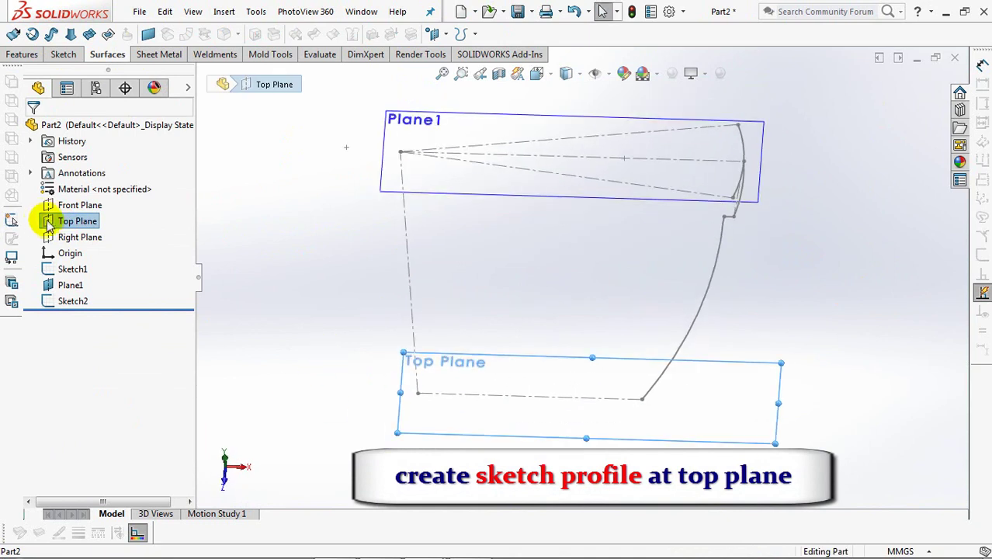
click(52, 220)
click(58, 194)
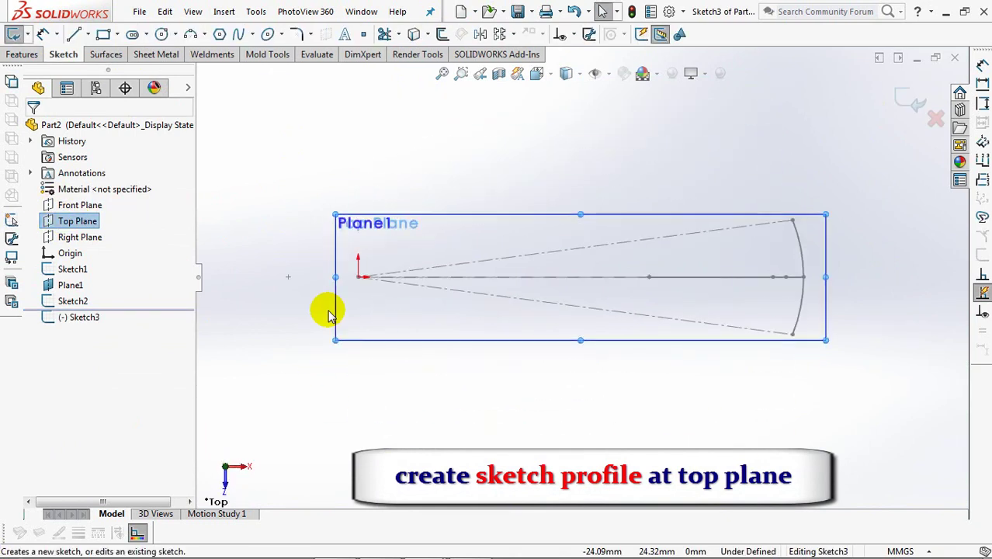
- Draw a center rectangle centred on the axis with a corner at the arc end
click(103, 33)
click(695, 277)
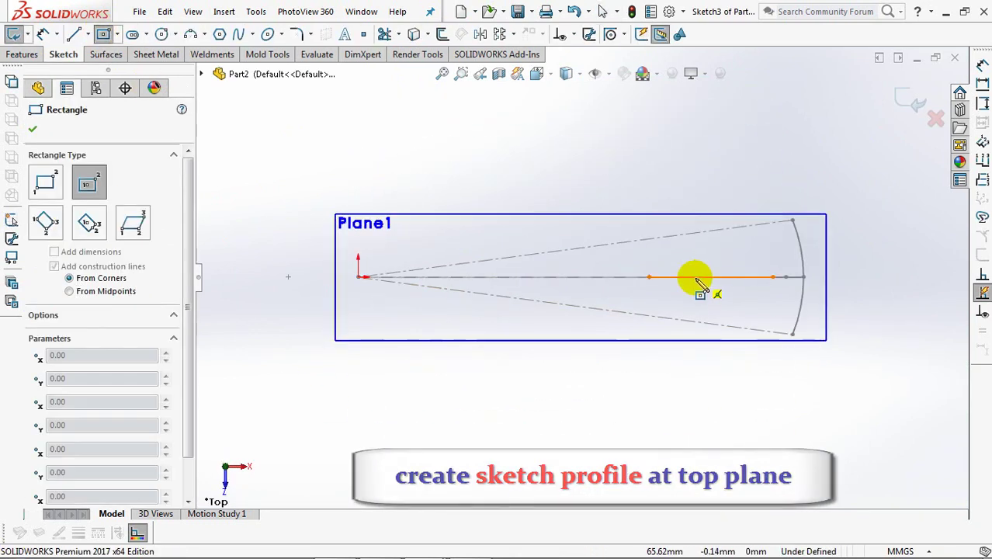
click(792, 220)
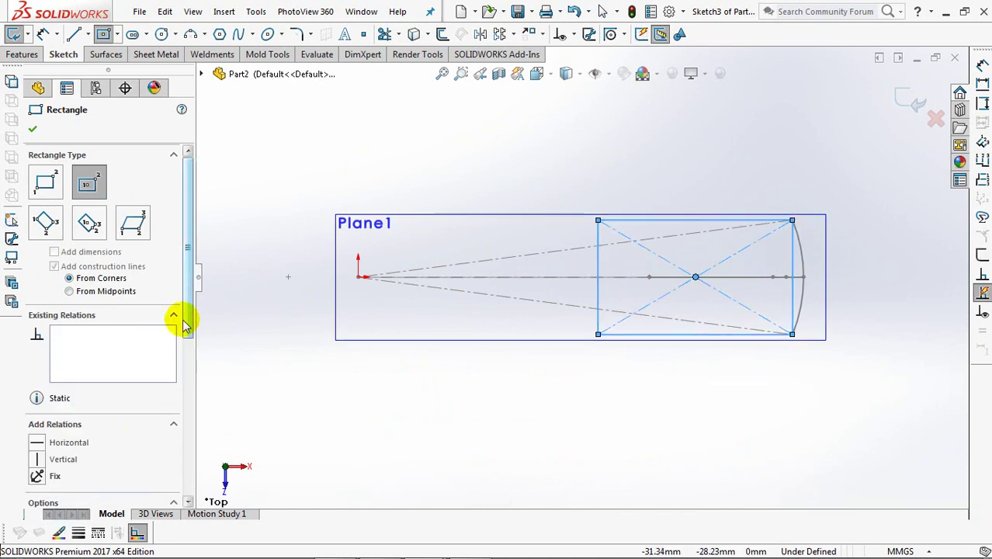
scroll(184, 325, down, 3)
click(33, 130)
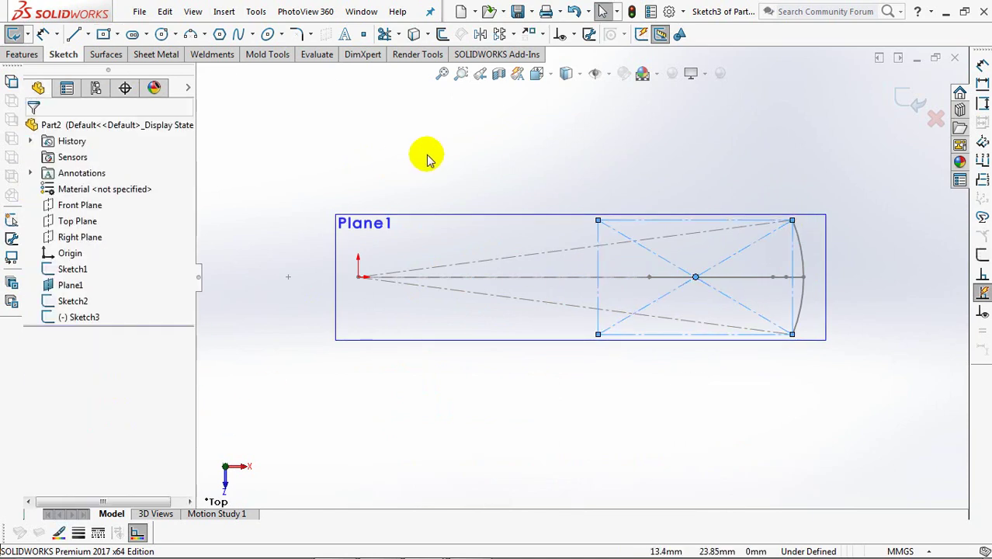
- Draw a three-point arc between the rectangle's left corners, tied to the guide curve's end point
click(190, 34)
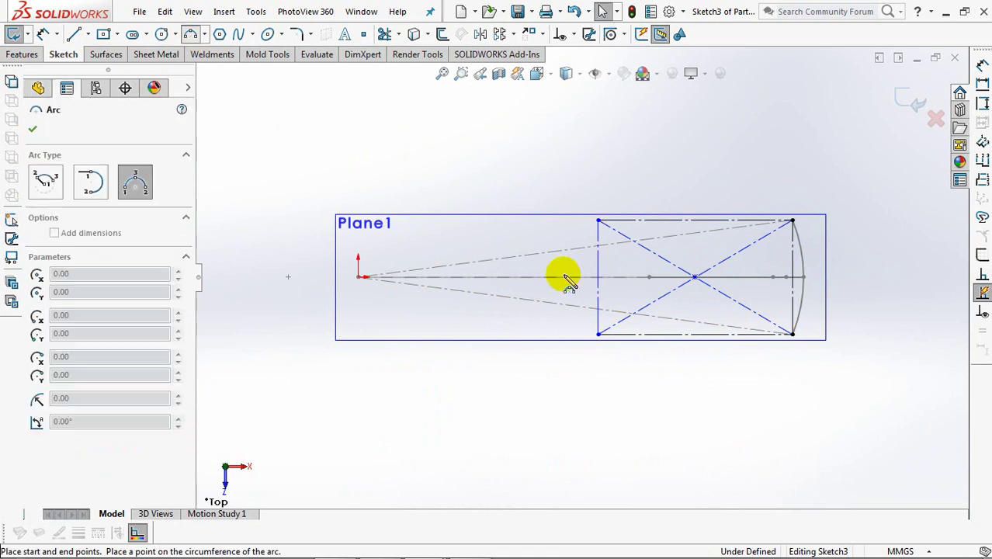
click(598, 221)
click(597, 334)
click(629, 281)
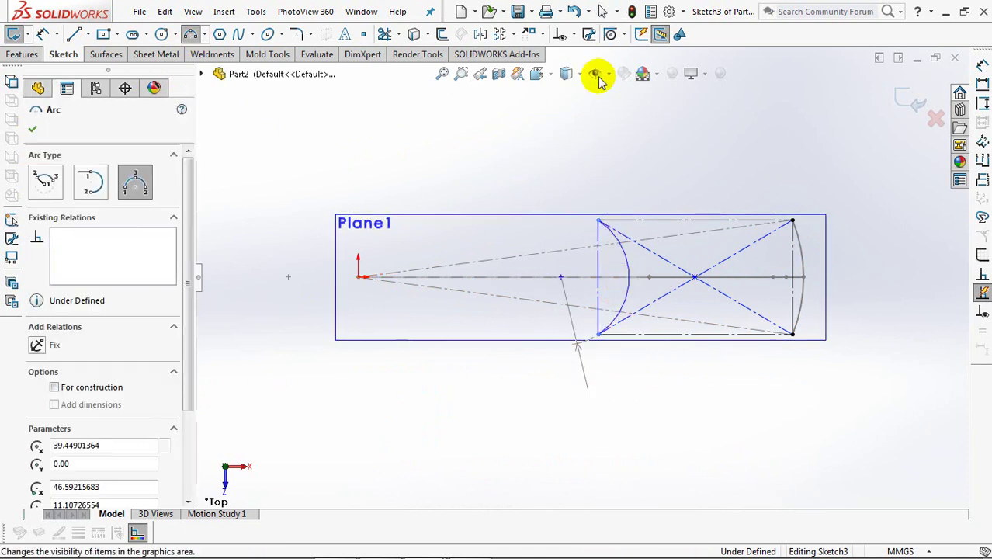
click(568, 34)
click(596, 68)
middle_drag(548, 244, 547, 191)
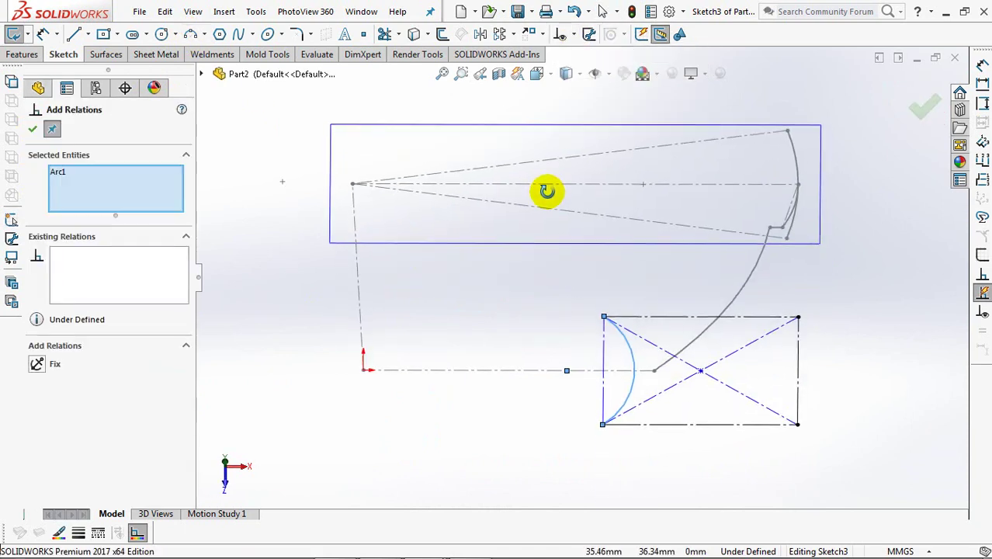
mouse_move(576, 322)
middle_down()
mouse_move(580, 260)
mouse_move(658, 310)
middle_up()
click(657, 301)
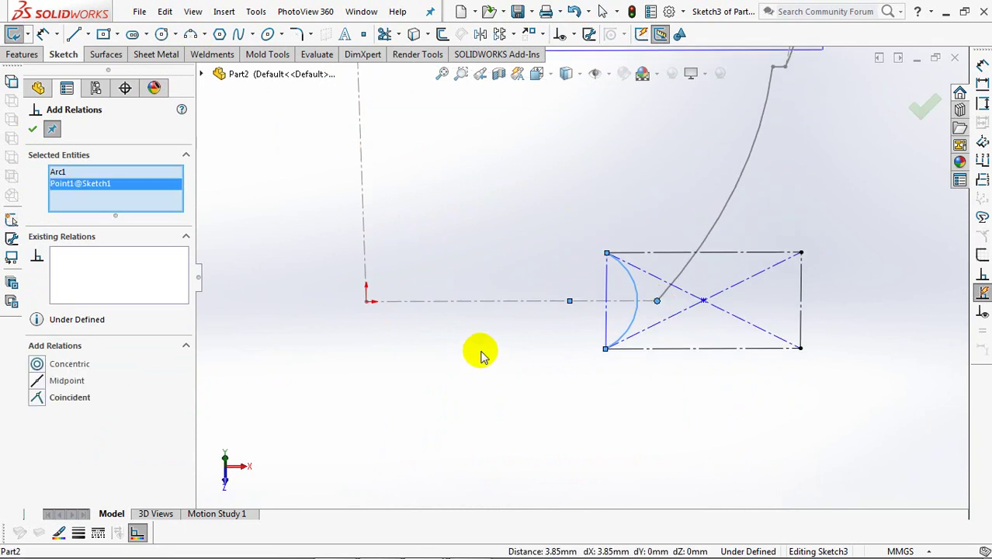
click(31, 130)
- Give the arc a 20 mm radius and close Sketch3
click(650, 284)
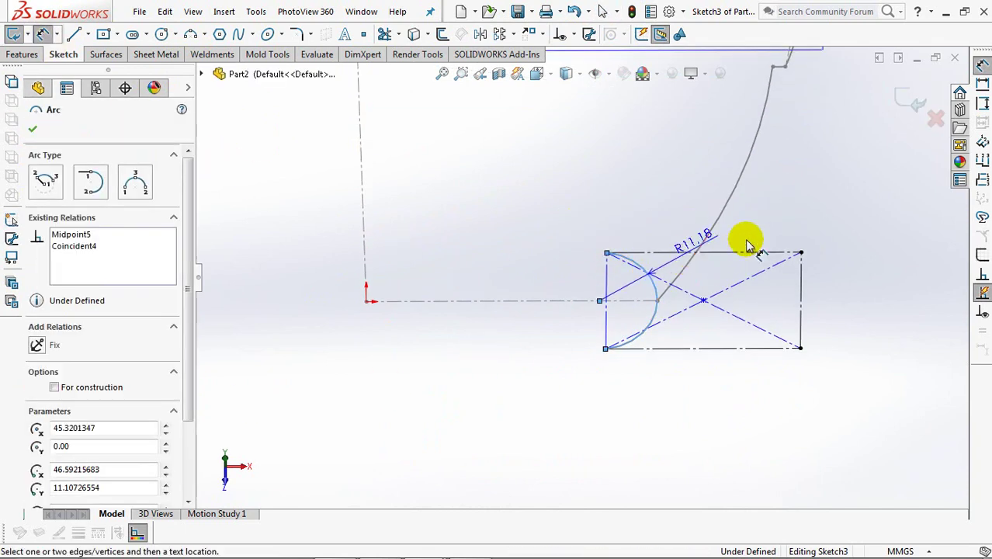
click(752, 233)
text(20)
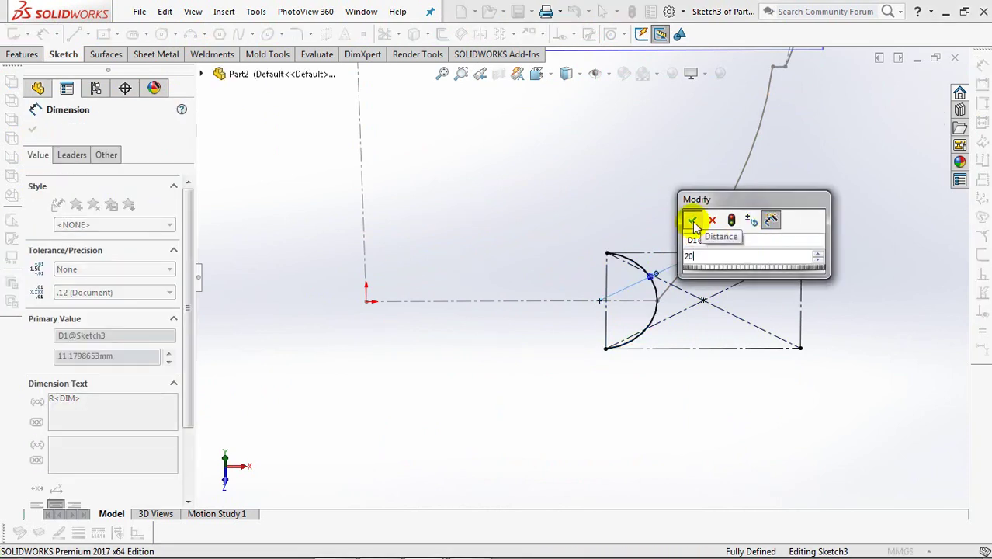
click(692, 221)
key(Escape)
key(ctrl+5)
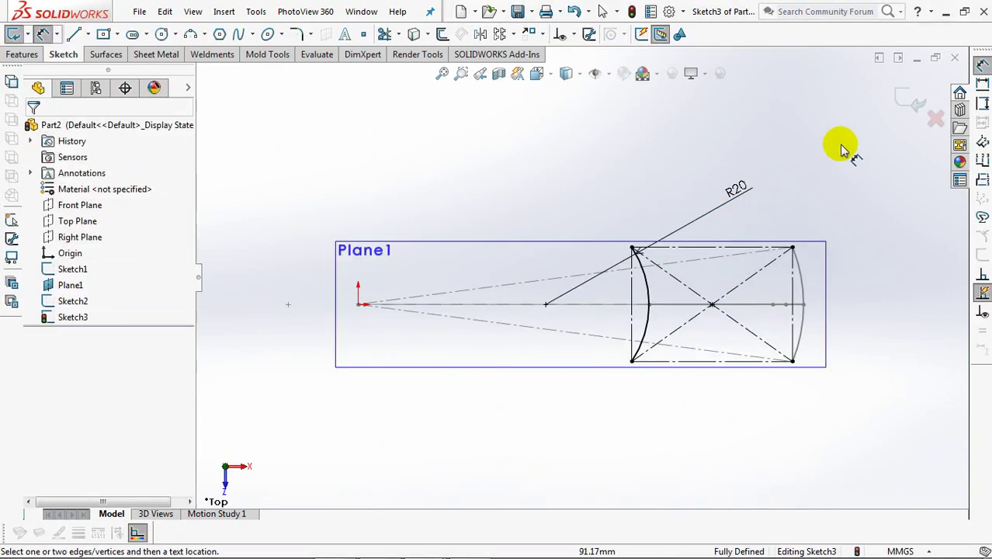
click(913, 100)
- Loft a surface from Sketch2 to Sketch3 using Sketch1 as the guide curve
key(ctrl+7)
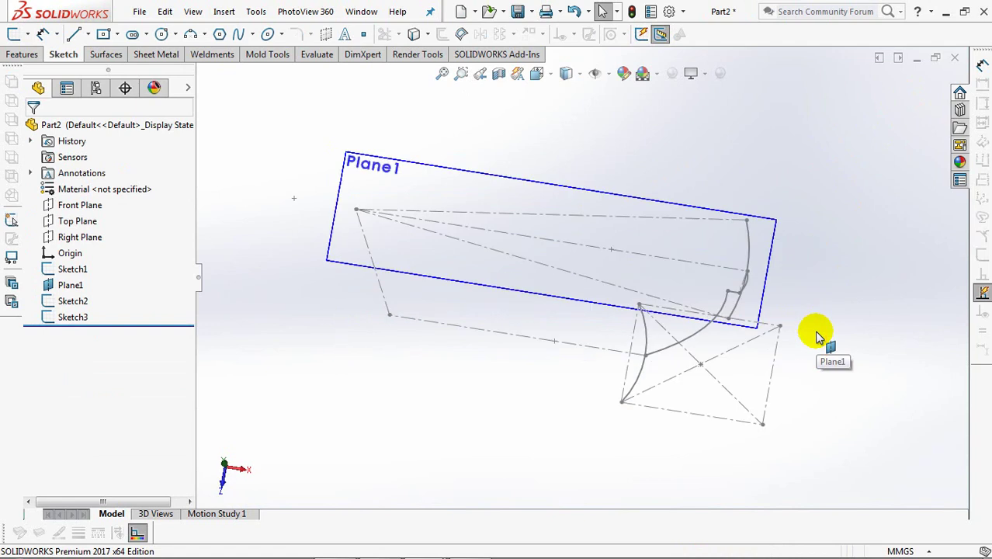
middle_drag(772, 347, 762, 344)
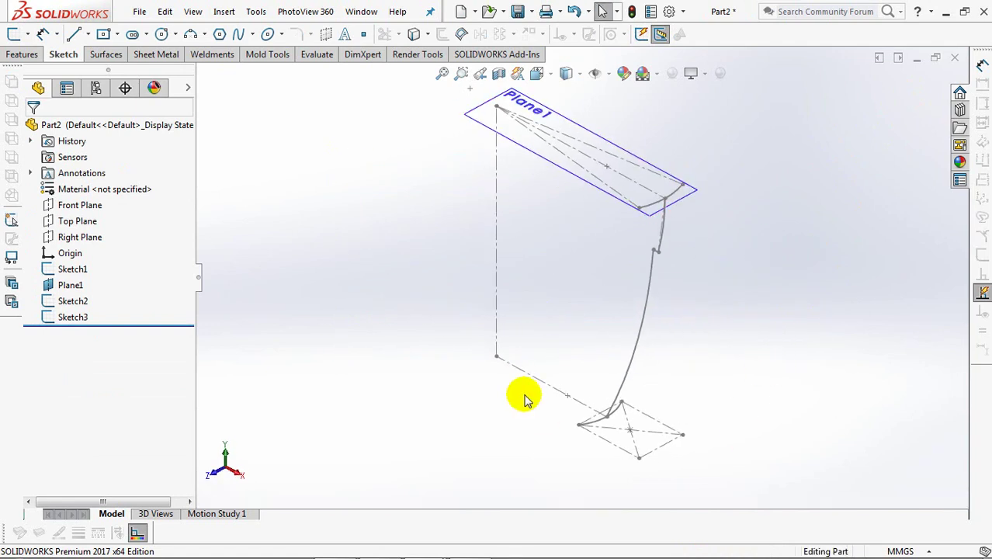
click(107, 54)
click(72, 35)
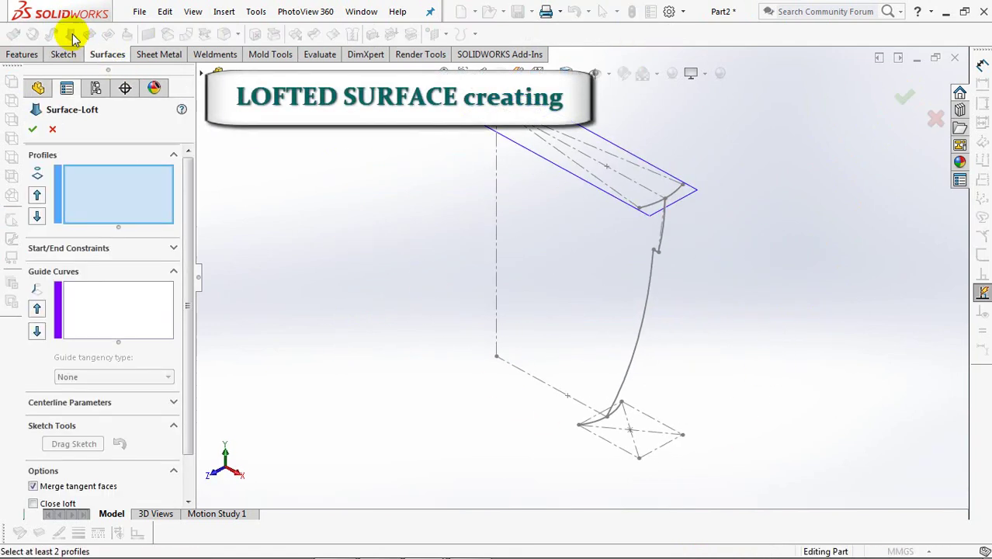
click(620, 417)
click(108, 309)
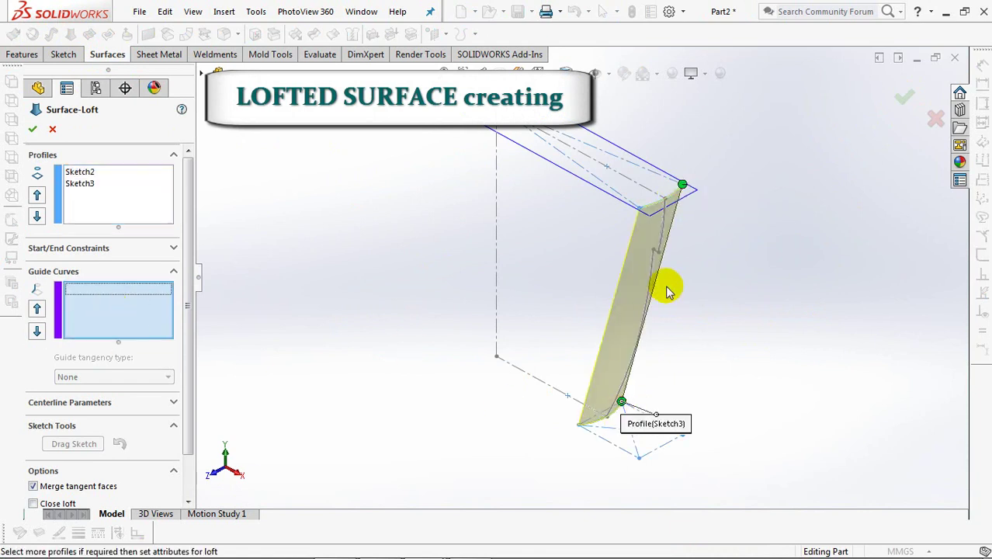
click(659, 242)
middle_drag(664, 233, 761, 380)
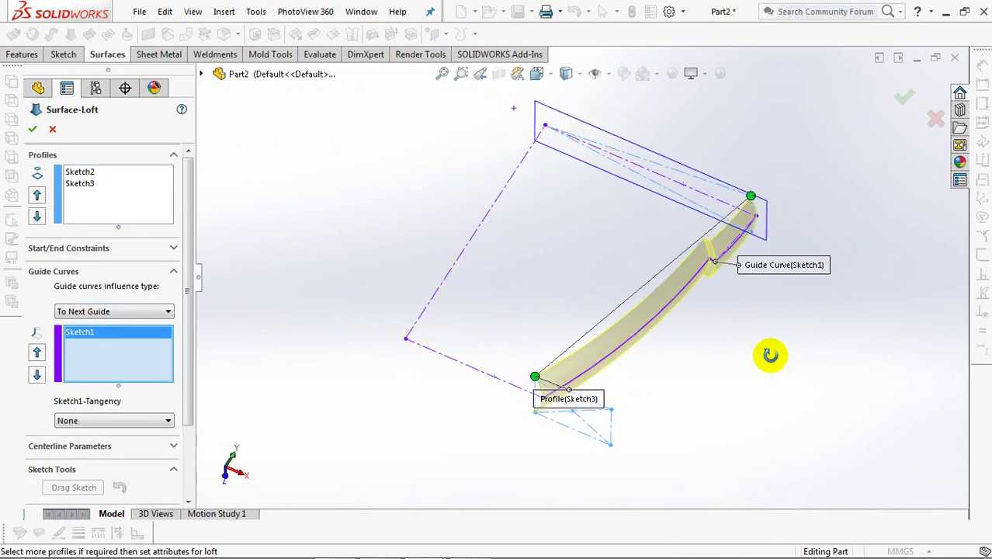
click(33, 132)
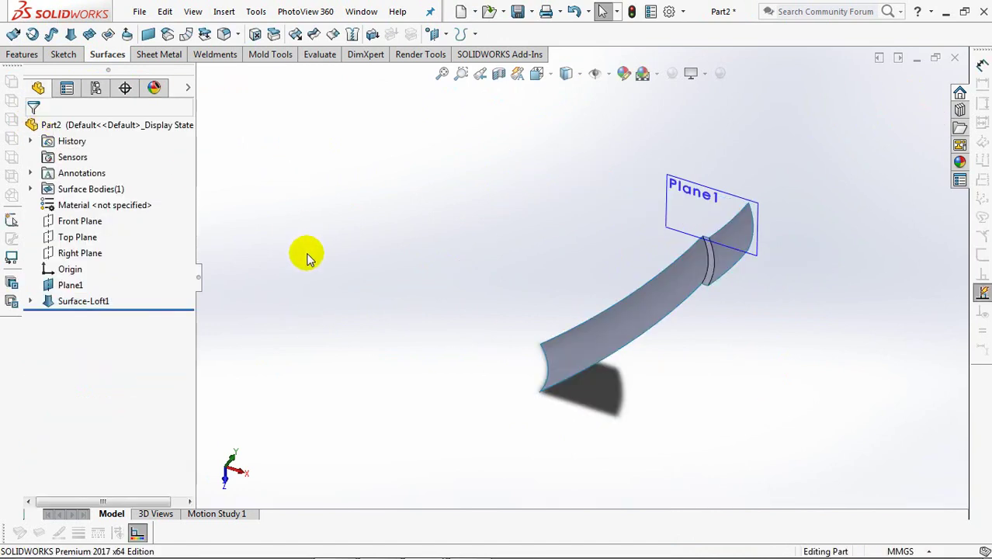
middle_drag(306, 259, 303, 237)
key(ctrl+7)
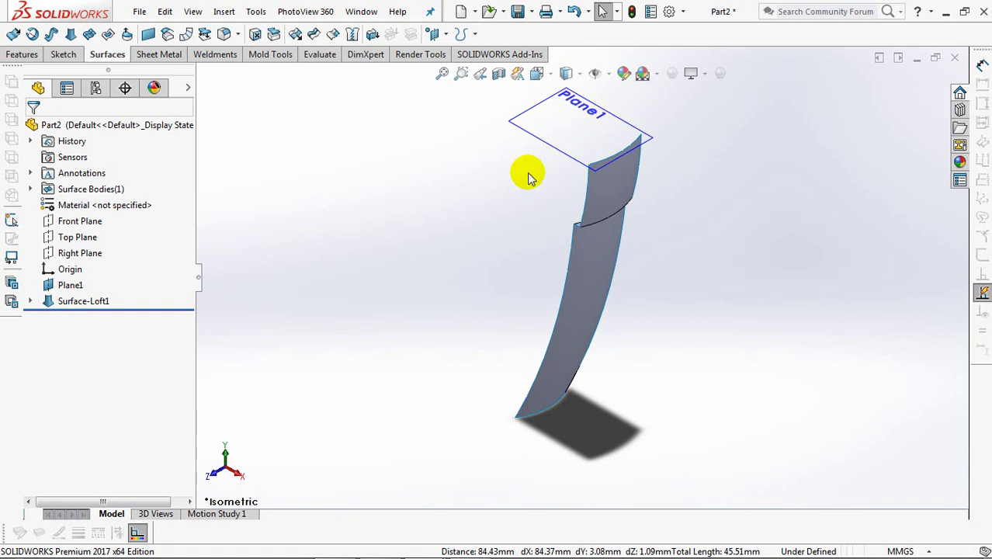
- Hide Plane1
click(541, 130)
click(600, 92)
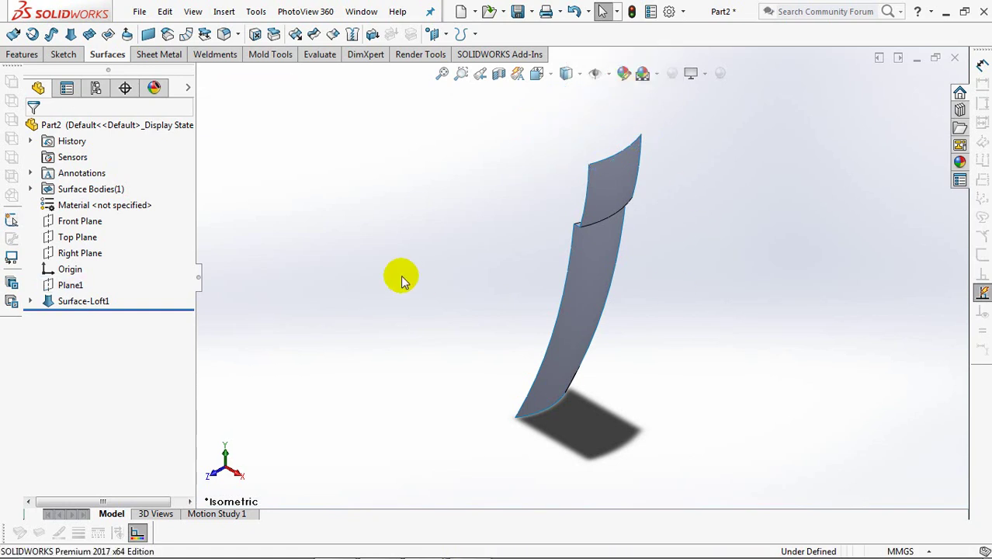
ctrl+middle_drag(403, 281, 368, 321)
- On Right Plane, sketch a vertical centreline from the surface's middle edge to its top edge
click(81, 255)
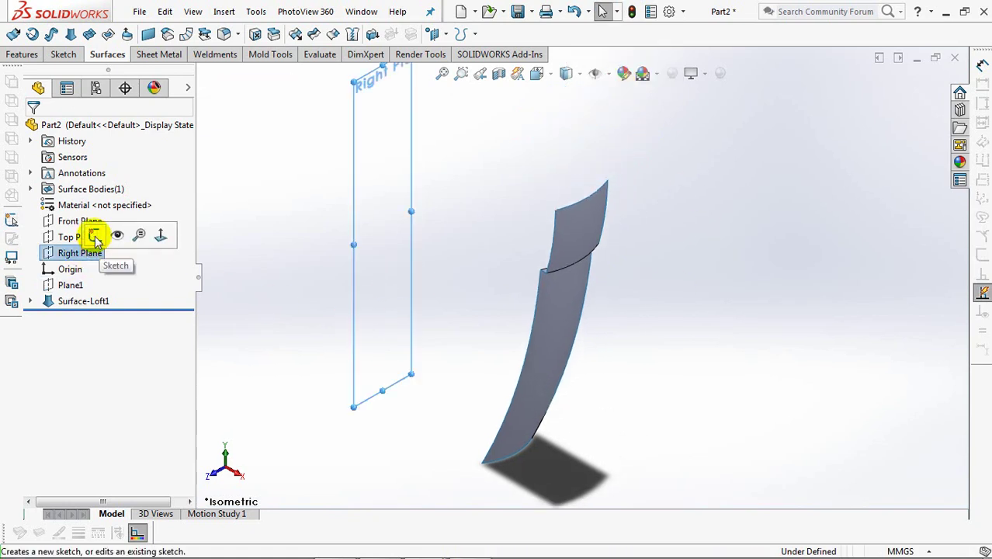
click(93, 237)
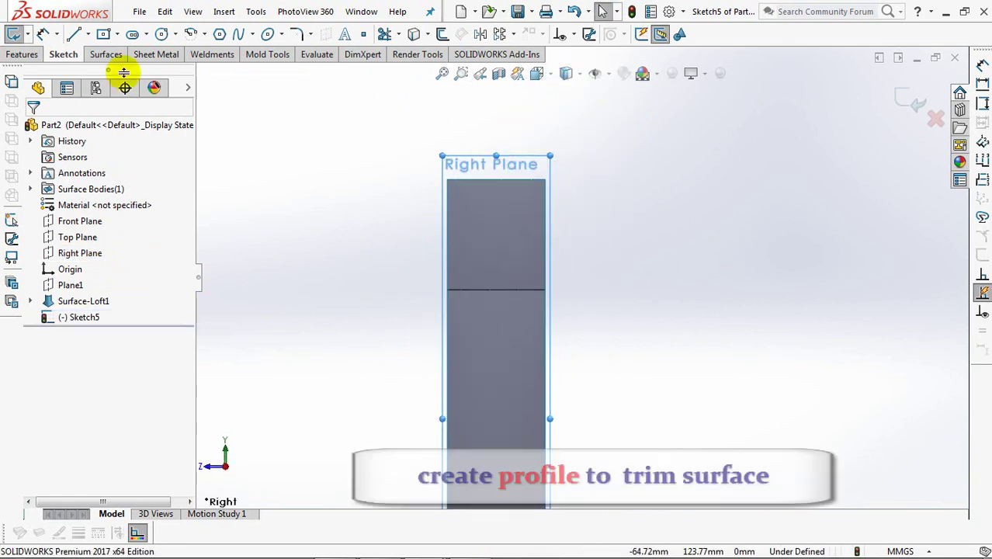
click(84, 34)
click(98, 68)
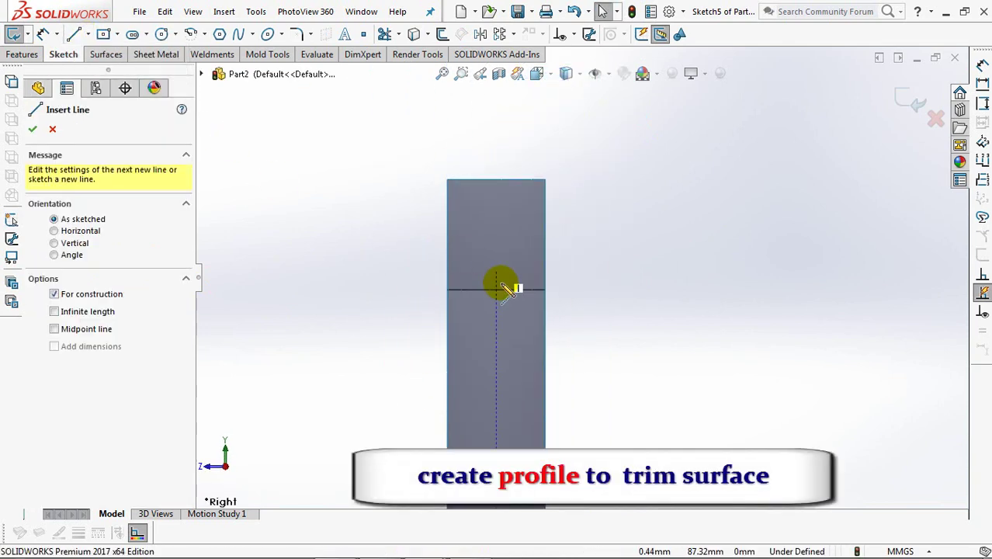
click(496, 290)
click(496, 180)
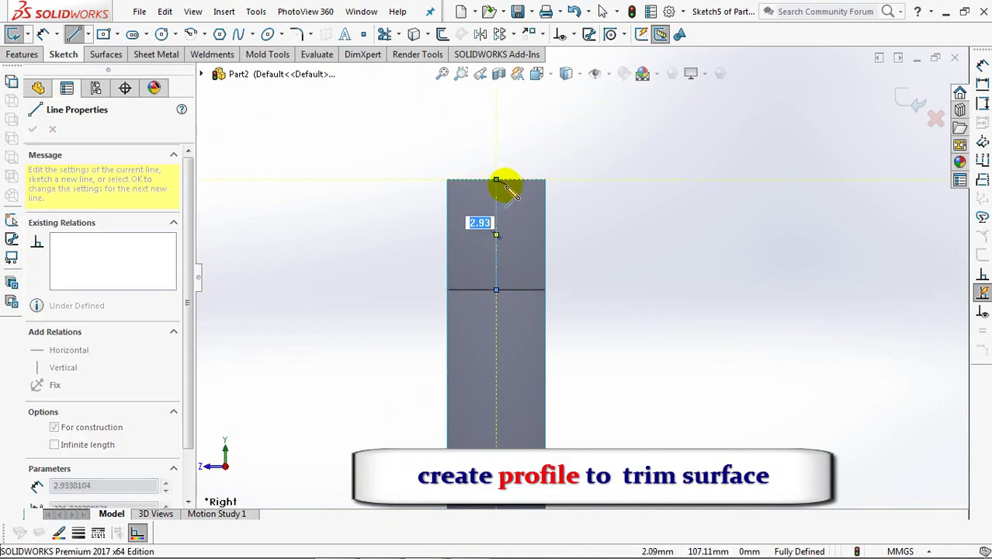
right_click(501, 186)
click(530, 192)
- Draw a centre-point arc across the surface top and dimension it R30
click(199, 34)
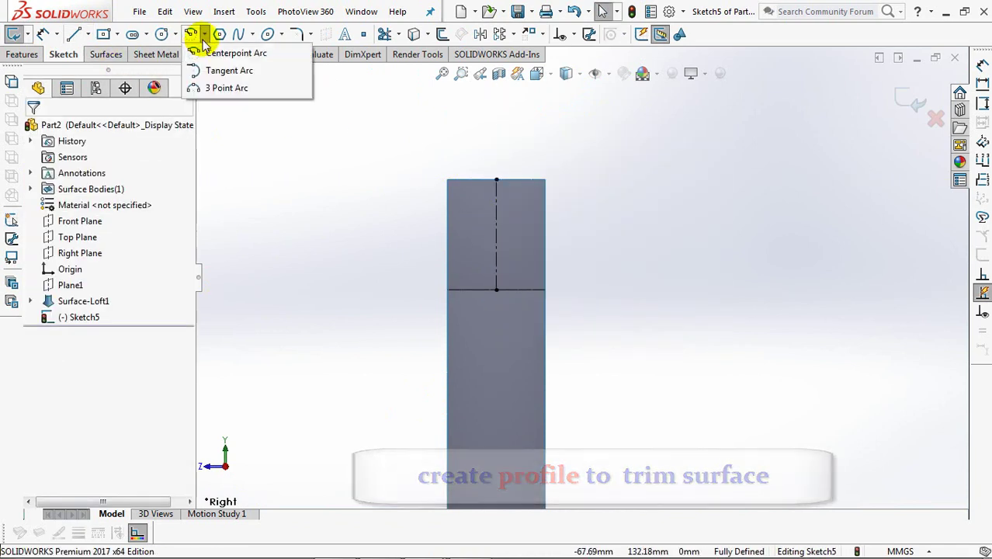
click(225, 51)
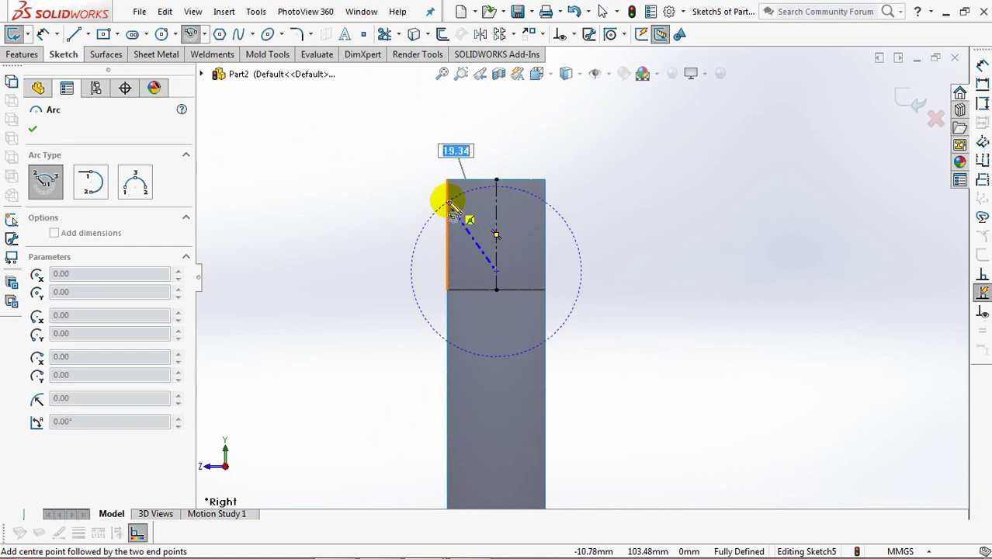
click(543, 202)
click(33, 126)
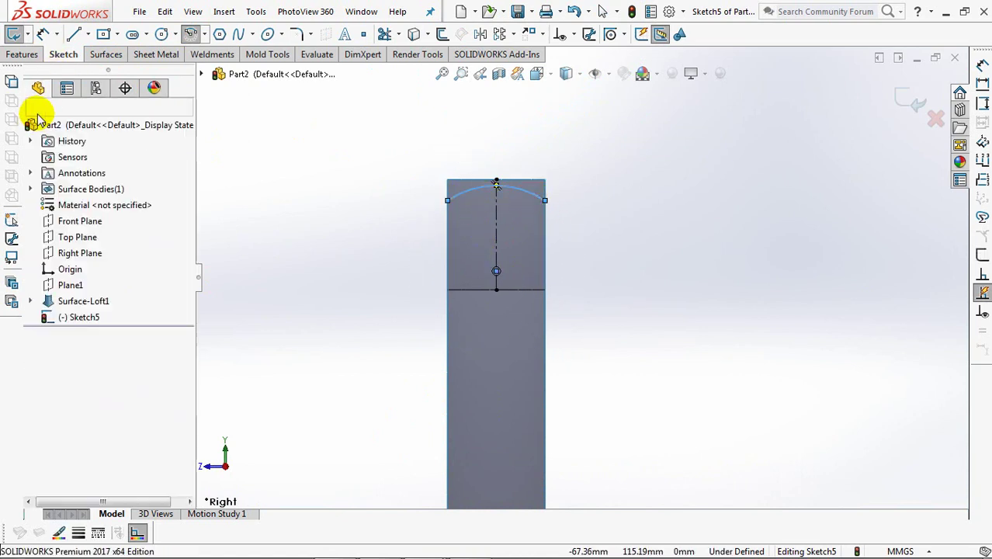
click(527, 137)
text(3)
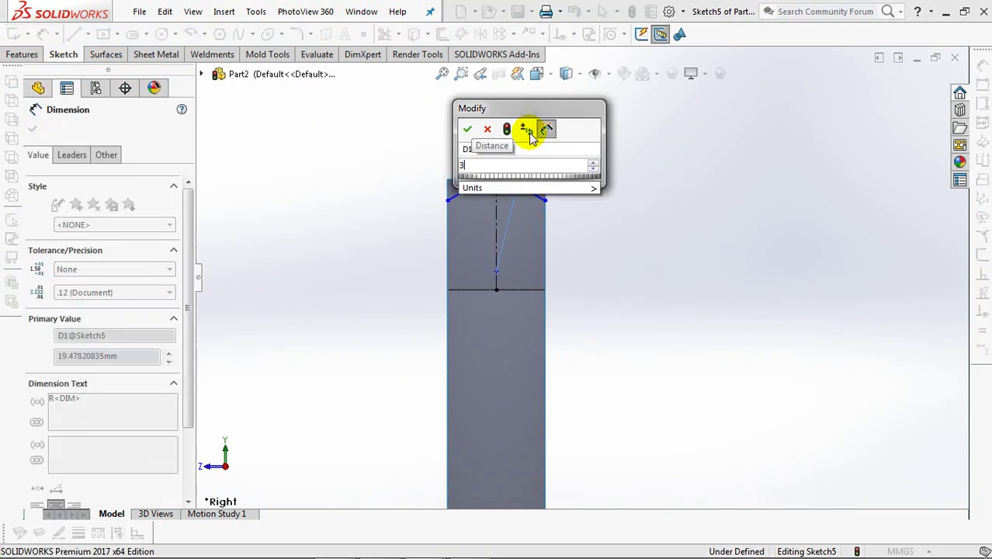
click(467, 132)
key(Escape)
- Make the arc coincident with the centreline's top endpoint
click(570, 33)
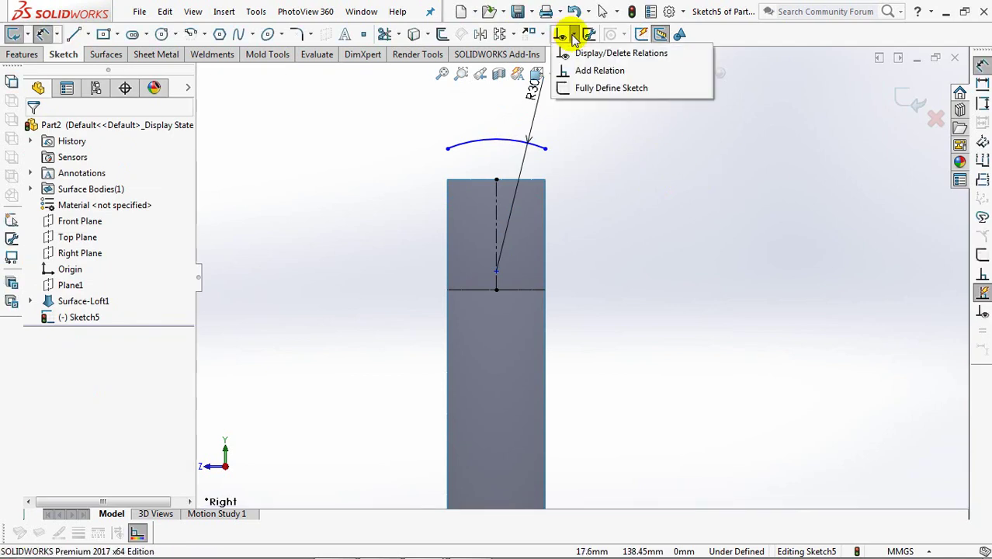
click(598, 73)
click(510, 140)
click(496, 180)
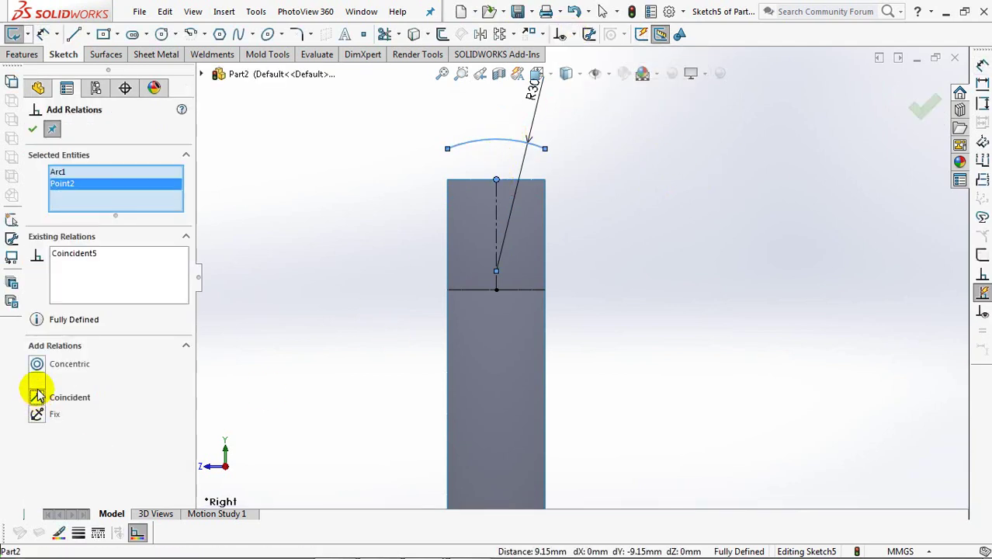
click(33, 134)
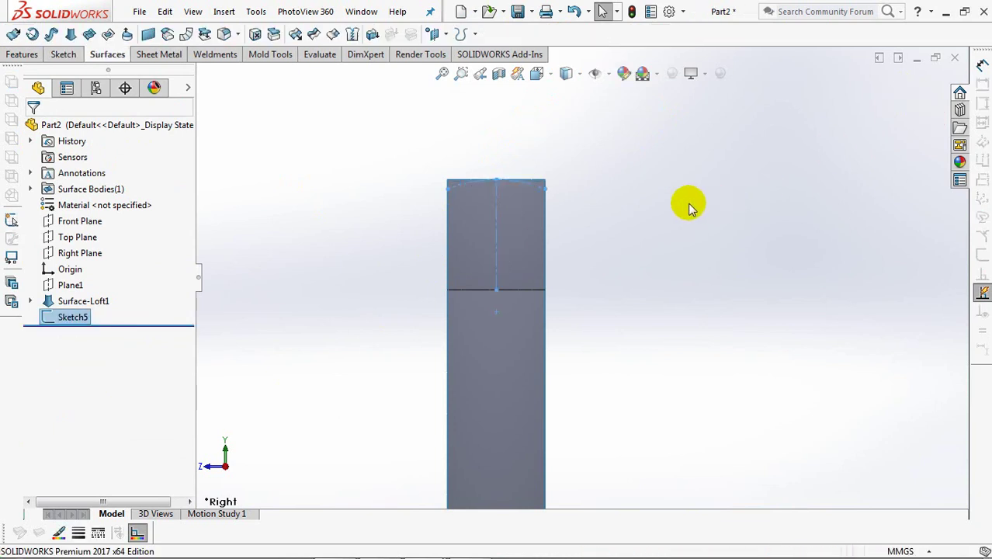
- Trim the lofted surface with the Sketch5 arc, keeping the main surface piece
middle_drag(690, 207, 700, 211)
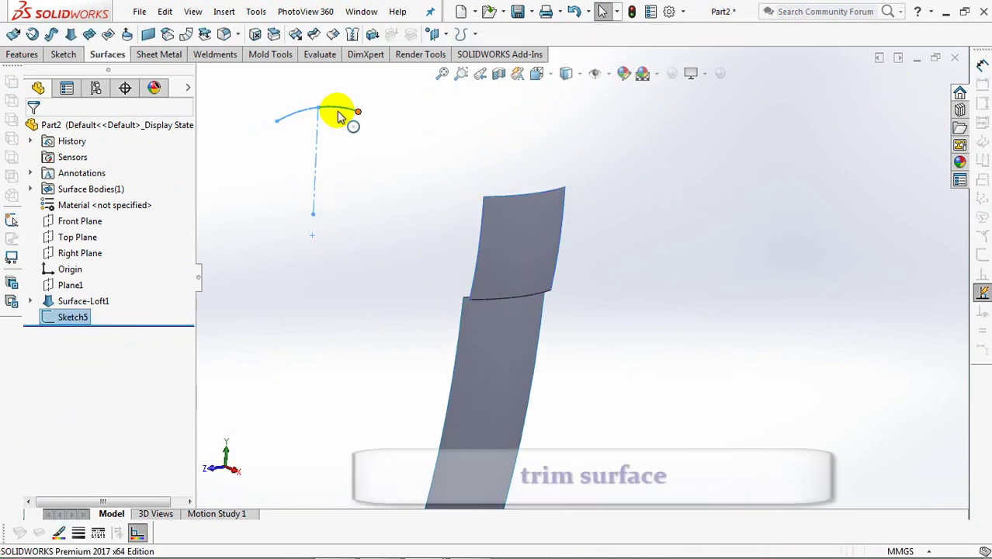
click(314, 35)
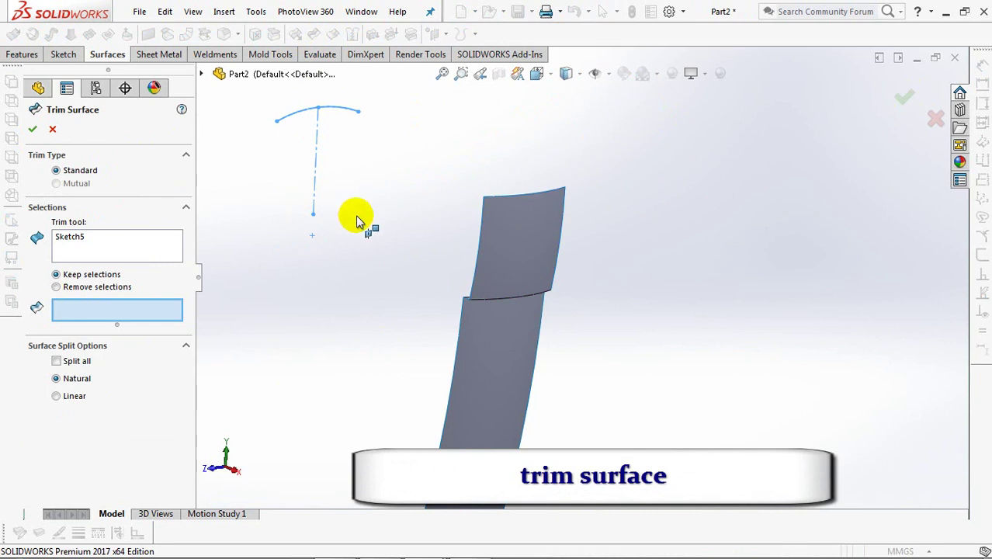
click(530, 277)
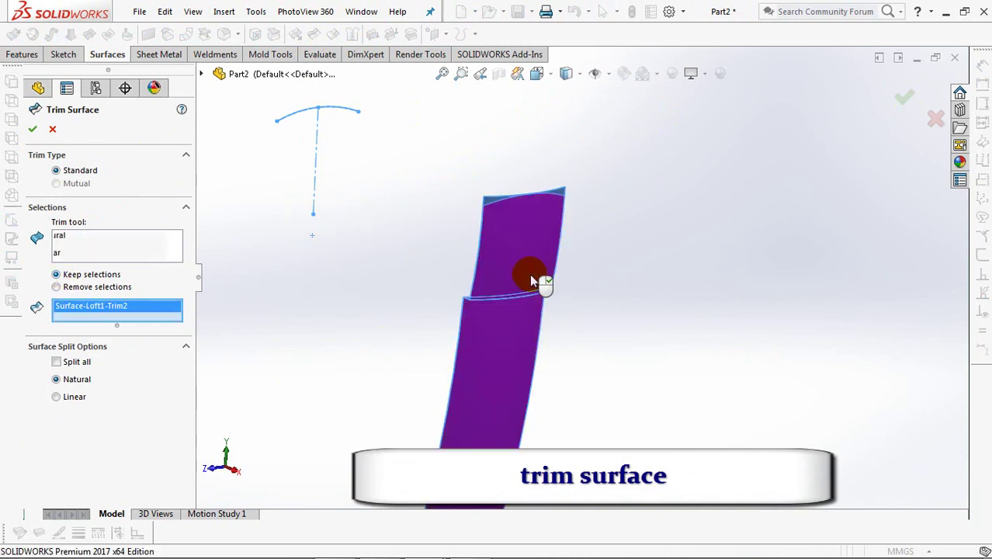
click(31, 130)
middle_drag(308, 284, 325, 271)
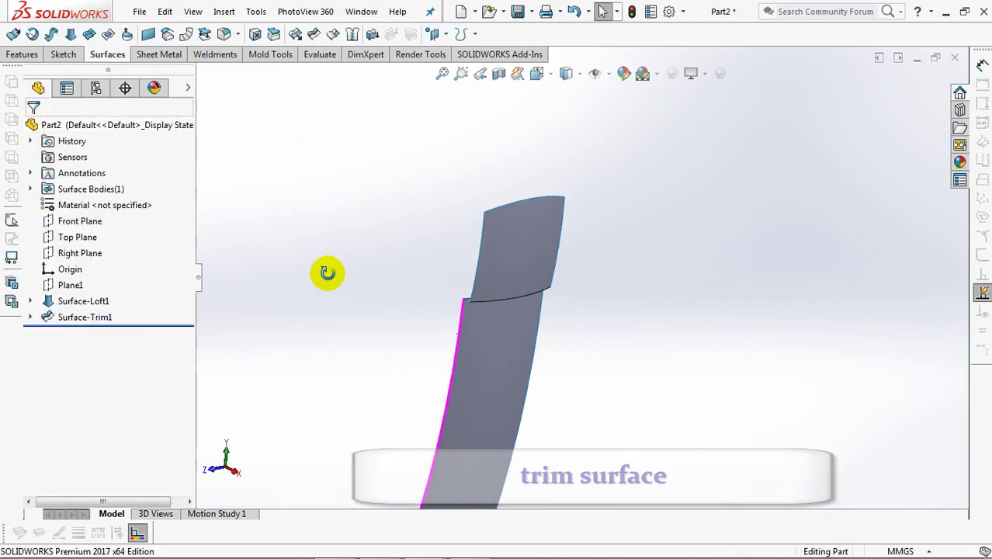
key(ctrl+7)
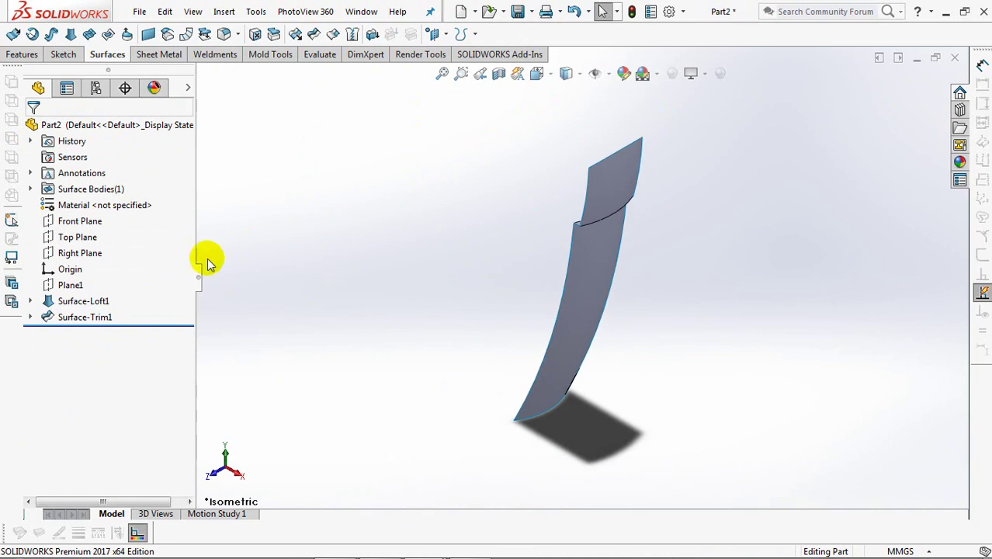
- On Front Plane, draw a horizontal line outward from the surface's top corner
click(74, 220)
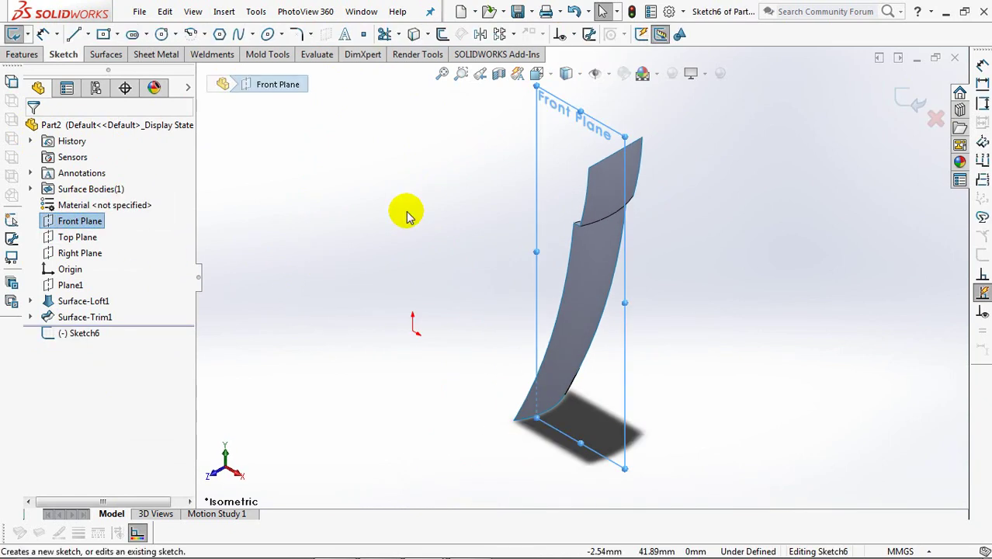
key(ctrl+1)
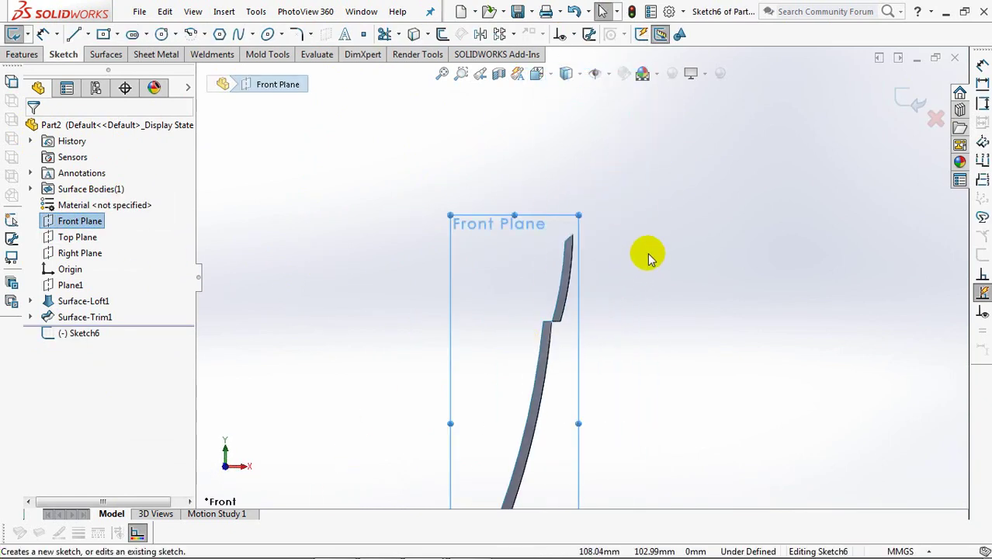
scroll(648, 256, down, 5)
click(74, 33)
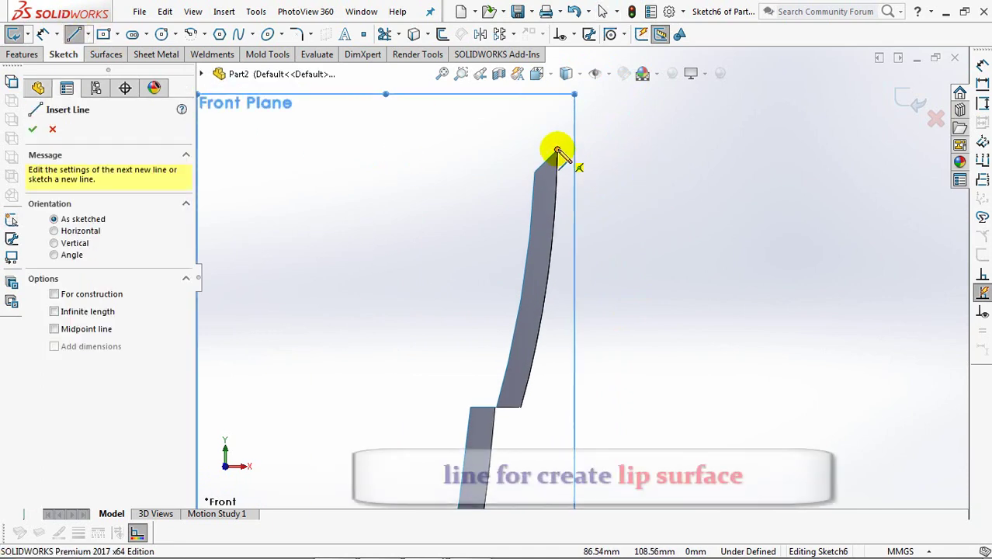
click(558, 150)
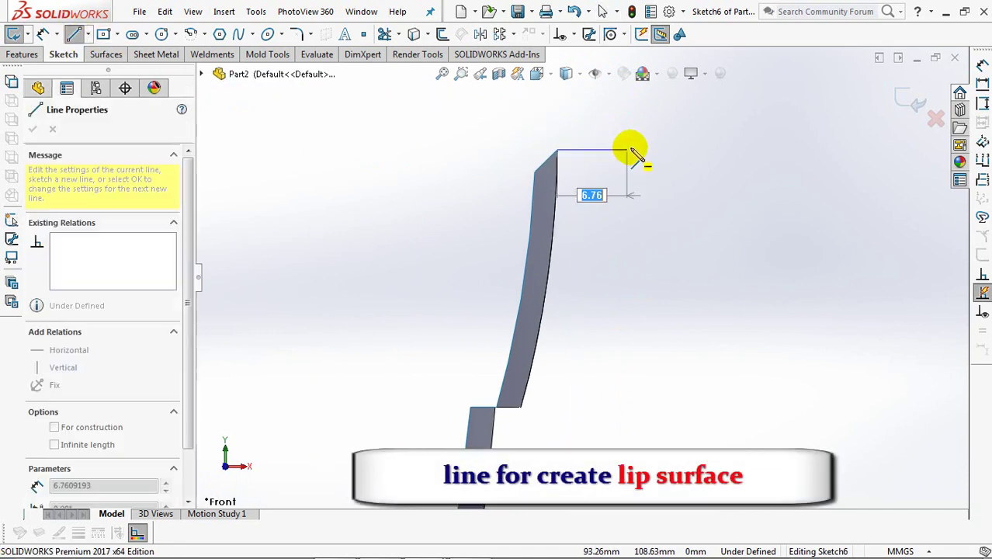
click(711, 150)
right_click(709, 151)
click(748, 162)
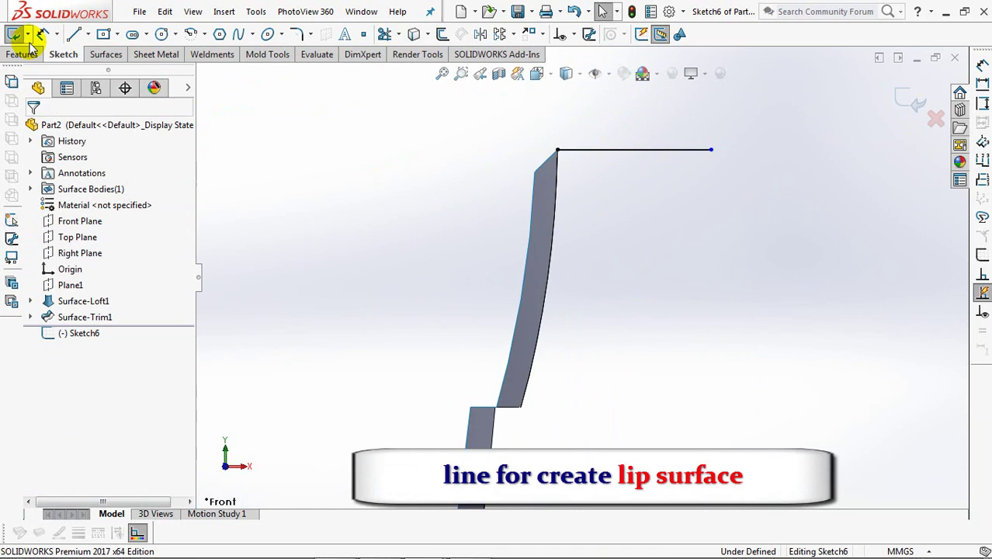
- Dimension the line to 15 mm and exit the sketch
click(648, 149)
click(639, 125)
text(2)
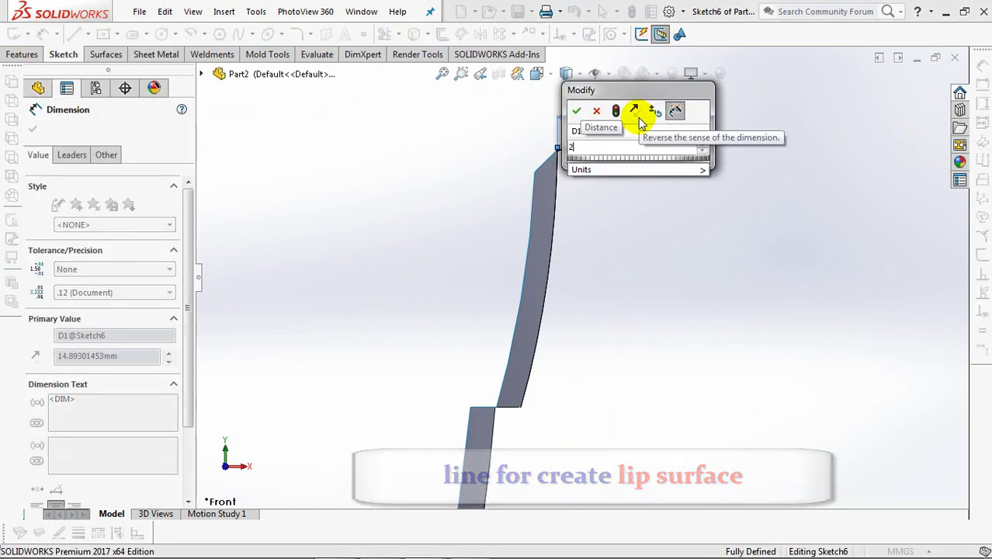
key(BackSpace)
text(15)
click(576, 111)
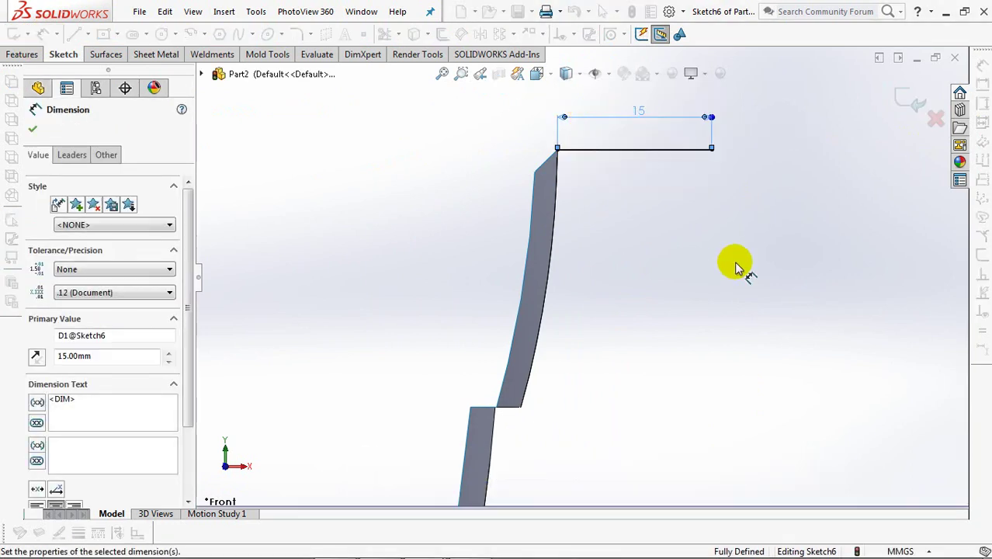
click(738, 268)
middle_drag(775, 244, 741, 277)
click(899, 93)
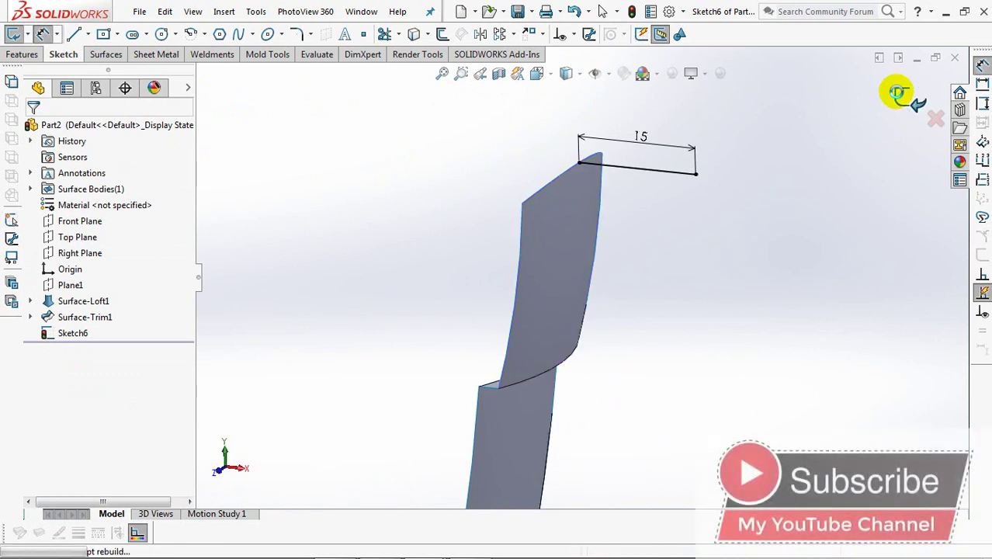
middle_drag(808, 205, 789, 226)
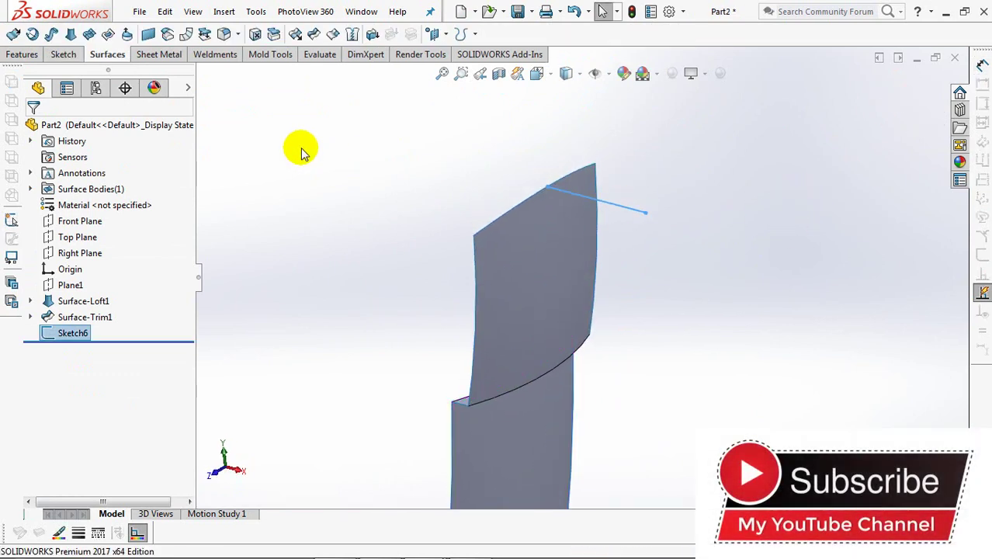
- Sweep the Sketch6 line along the trimmed surface's top edge, using it as an open edge group
click(50, 34)
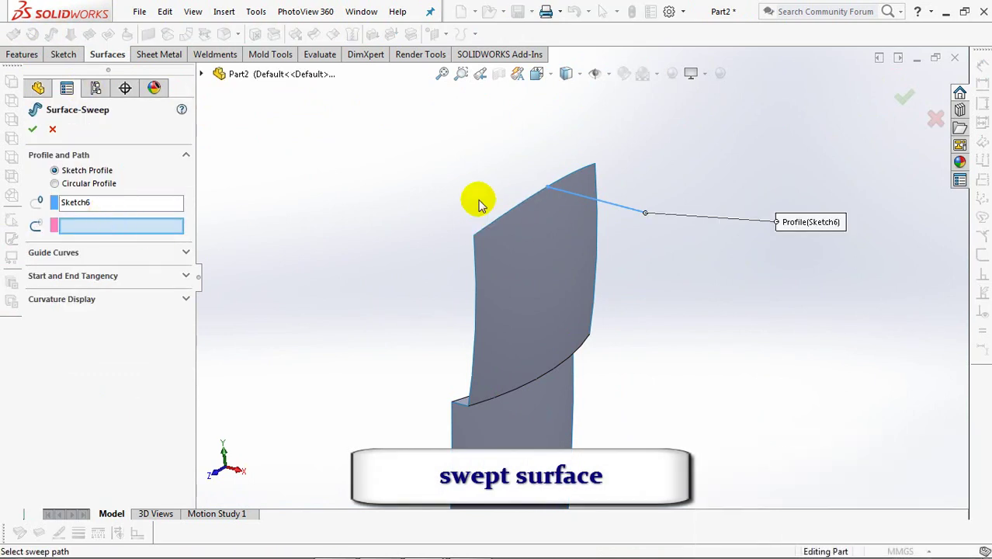
right_click(404, 170)
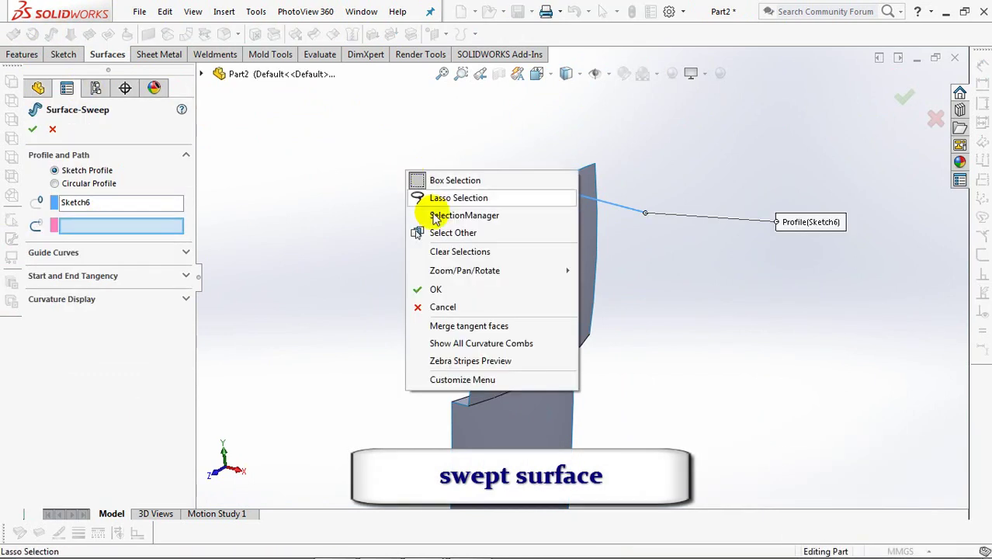
click(448, 213)
click(516, 177)
click(515, 207)
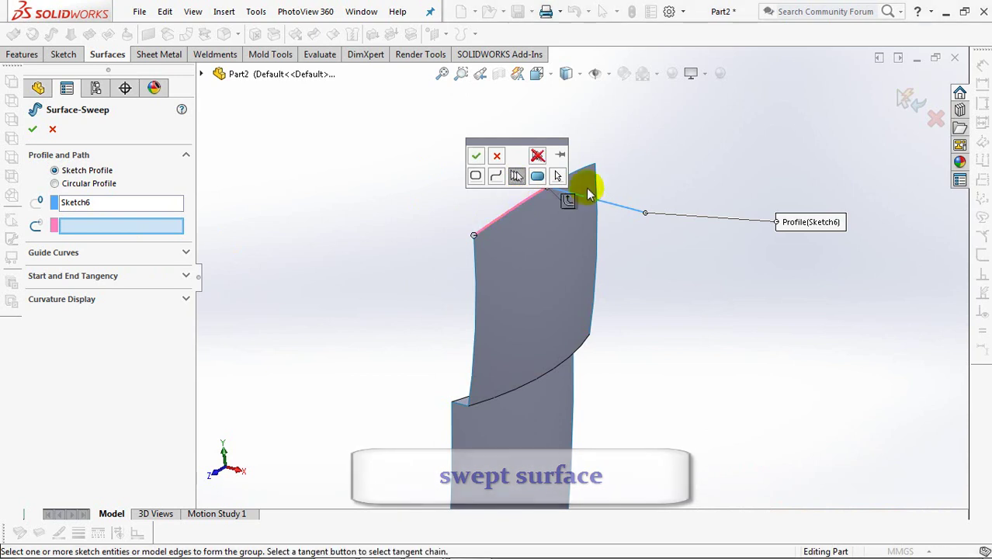
click(427, 118)
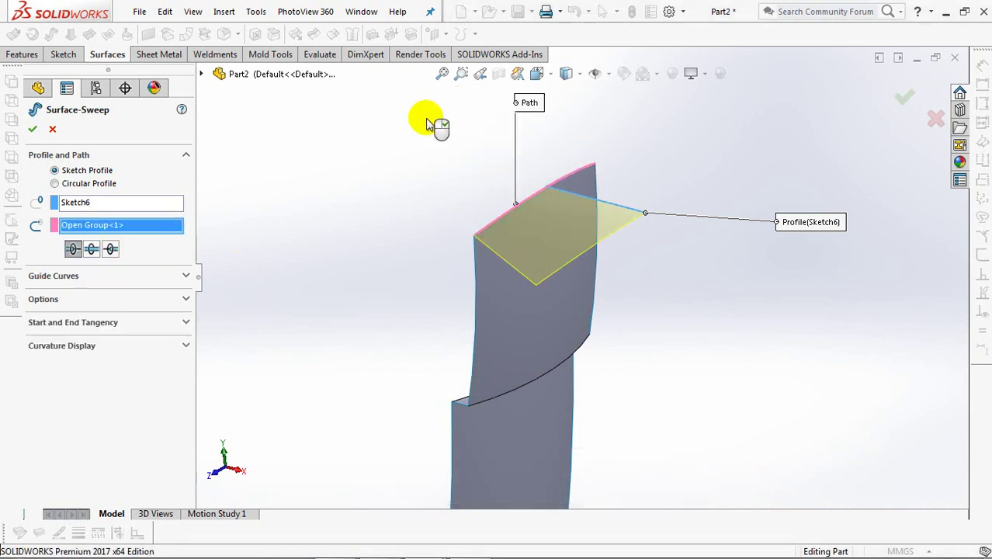
click(91, 249)
click(30, 130)
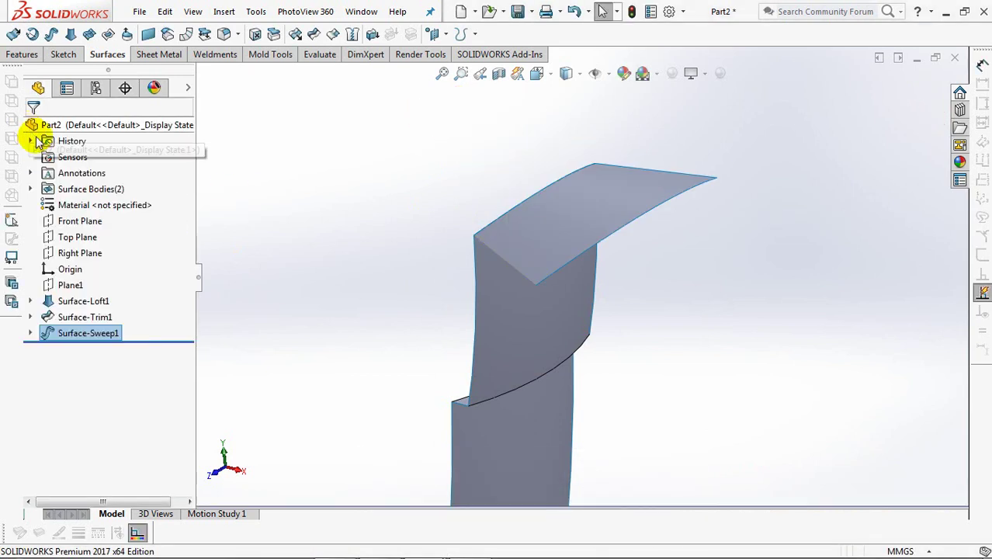
- Knit Surface-Sweep1 and Surface-Trim1 into one surface
click(353, 33)
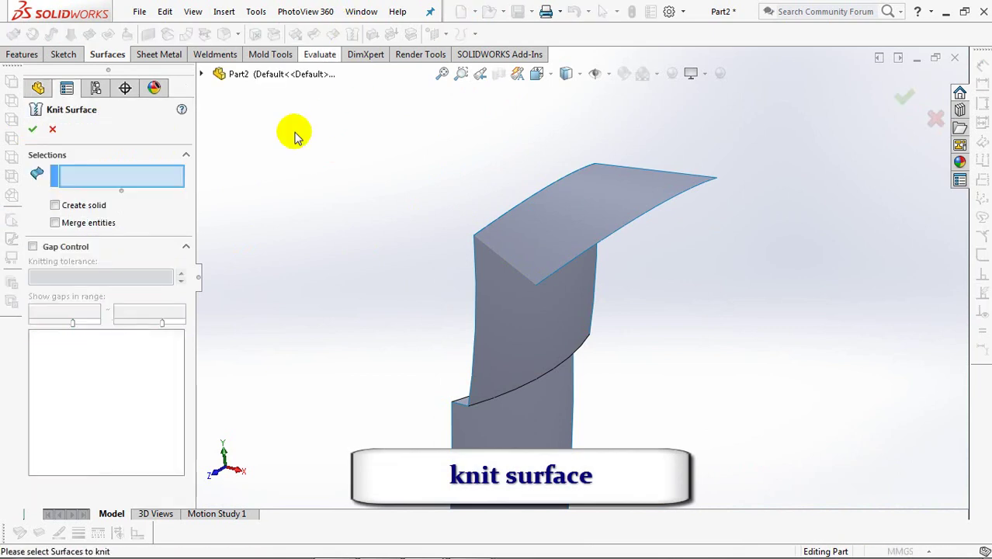
click(572, 247)
click(517, 323)
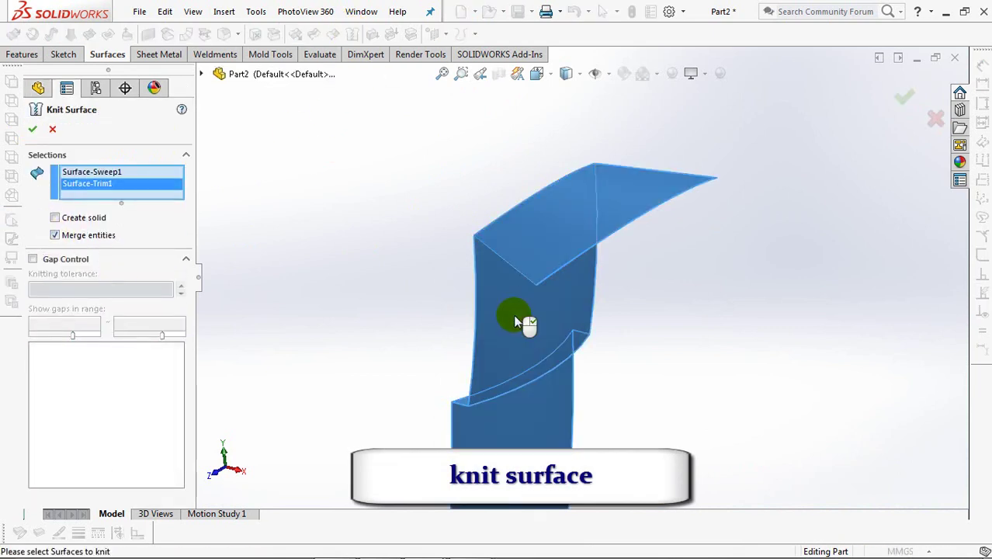
click(33, 129)
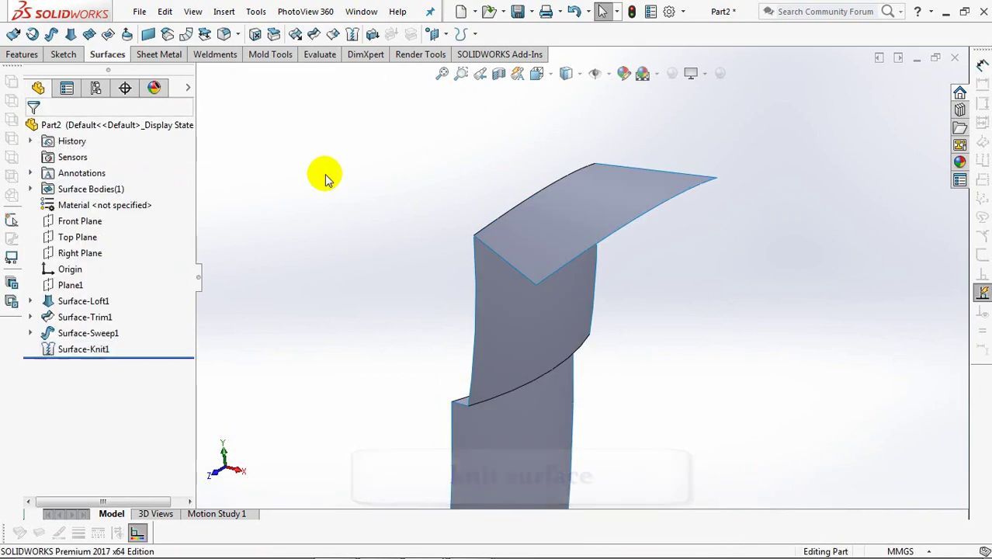
- Fillet the edge between the pot wall and the lip at 5 mm
click(224, 35)
key(Return)
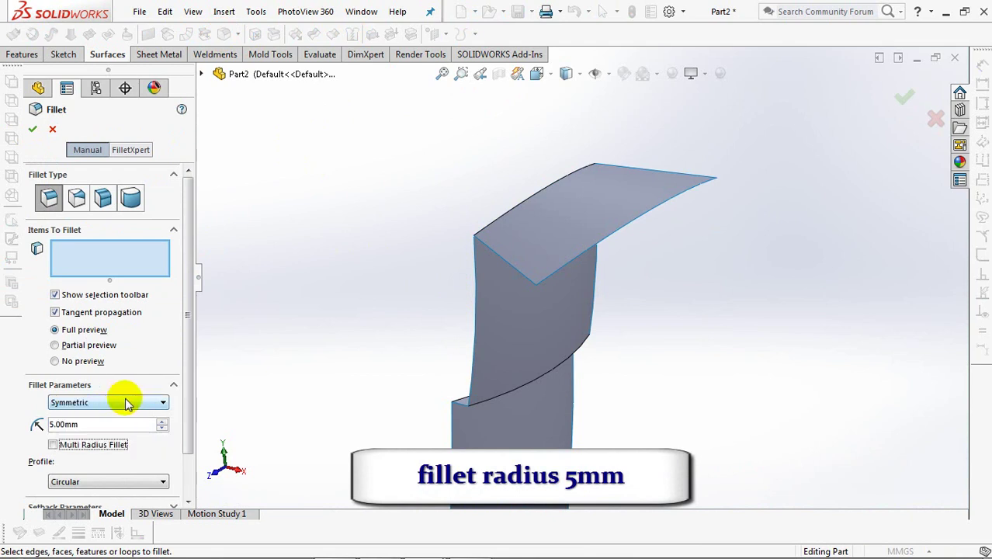
mouse_move(336, 270)
middle_down()
mouse_move(427, 255)
mouse_move(520, 149)
middle_up()
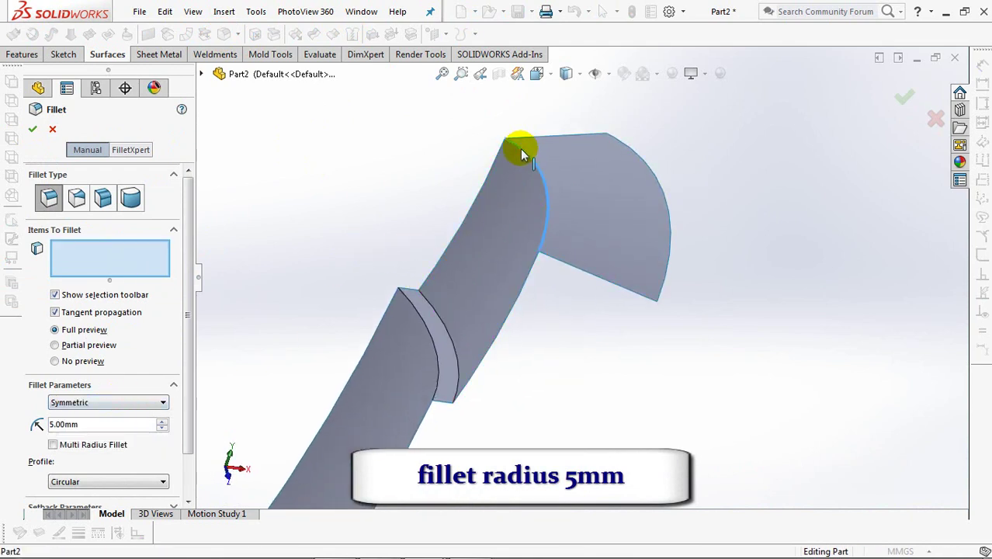
click(522, 153)
click(898, 95)
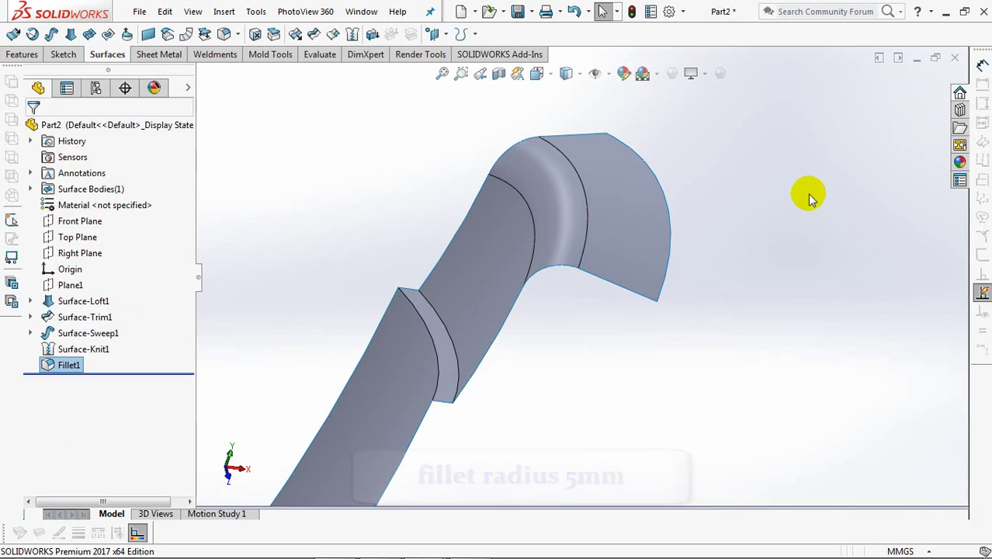
scroll(785, 282, up, 3)
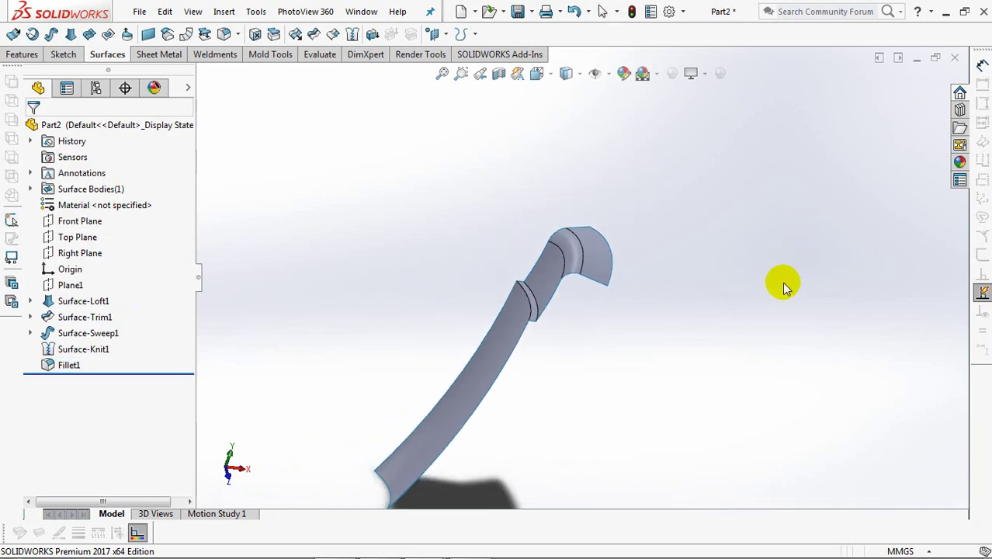
middle_drag(784, 282, 777, 219)
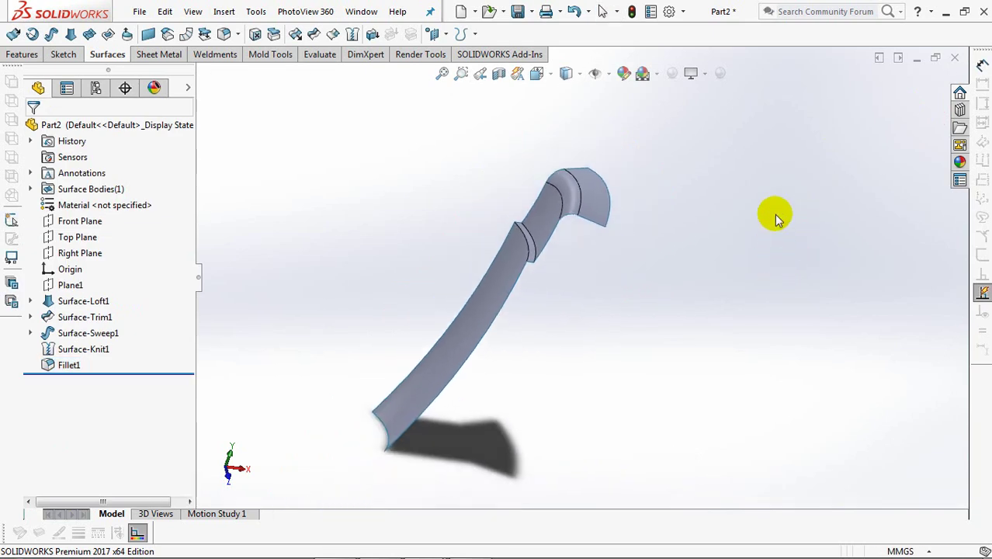
- Start a sketch on Top Plane with Sketch2 shown, viewed from above
click(77, 237)
click(73, 215)
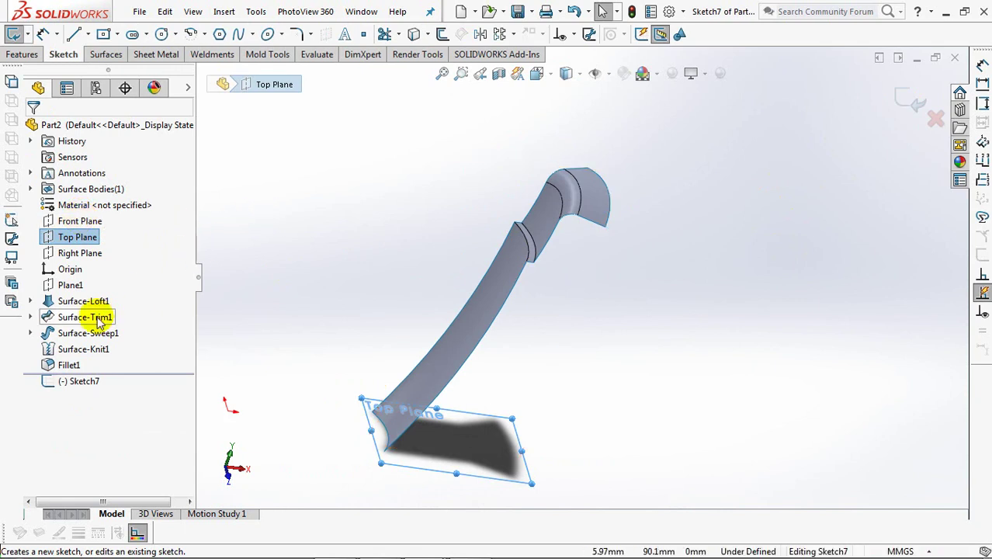
click(30, 302)
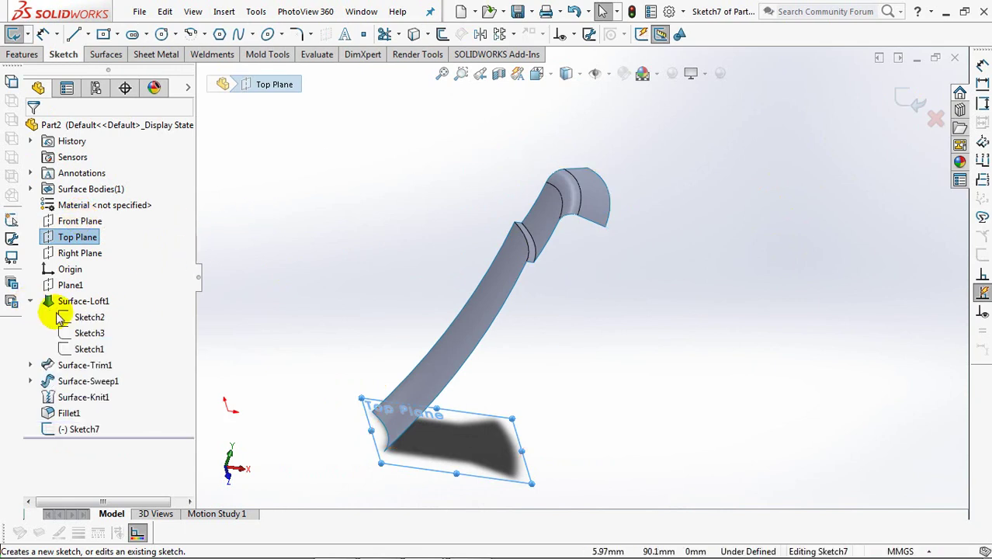
click(63, 317)
click(71, 290)
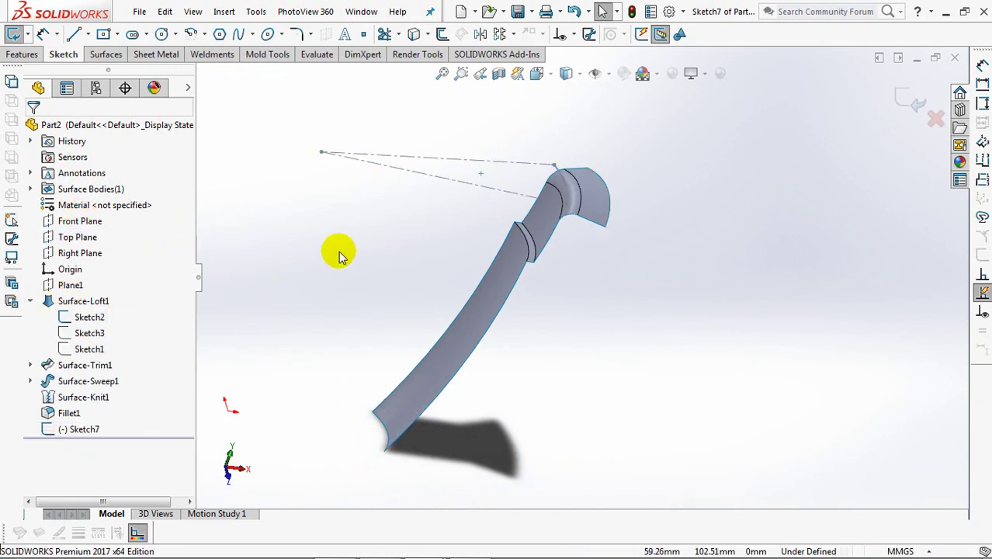
key(ctrl+8)
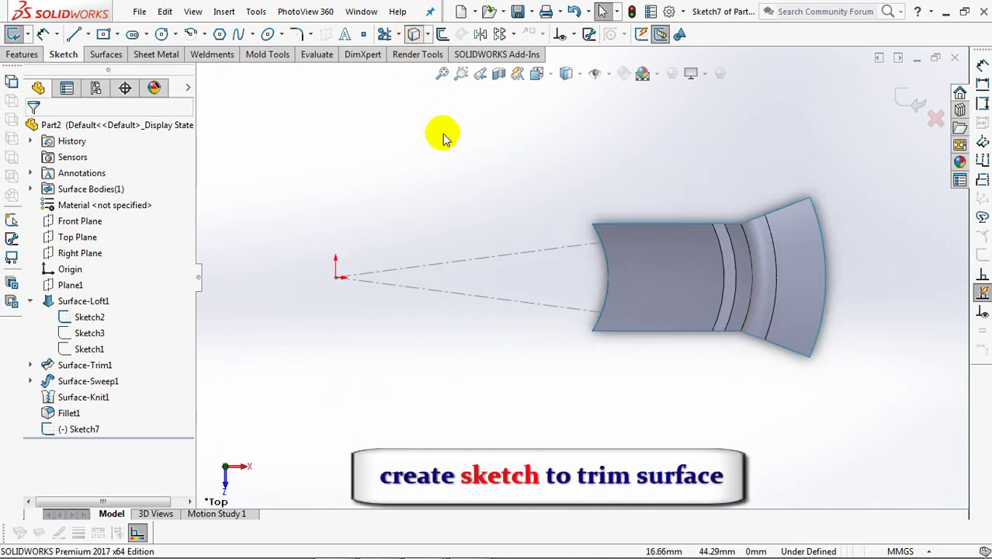
- Convert Sketch2's two 15° wedge lines and extend them past the lip, then exit the sketch
click(443, 33)
click(475, 259)
click(481, 295)
key(Return)
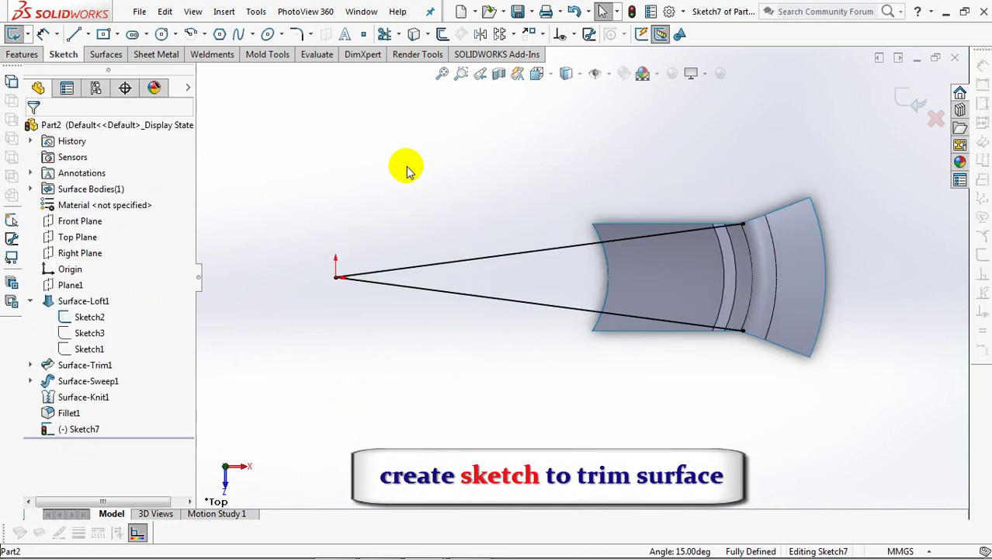
drag(746, 226, 850, 210)
click(744, 331)
drag(746, 334, 851, 346)
click(803, 138)
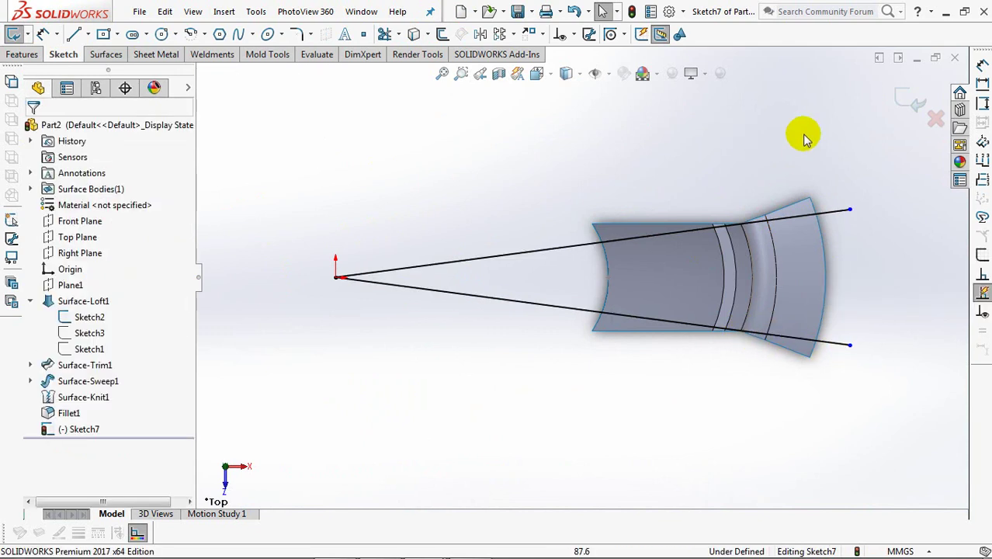
click(908, 101)
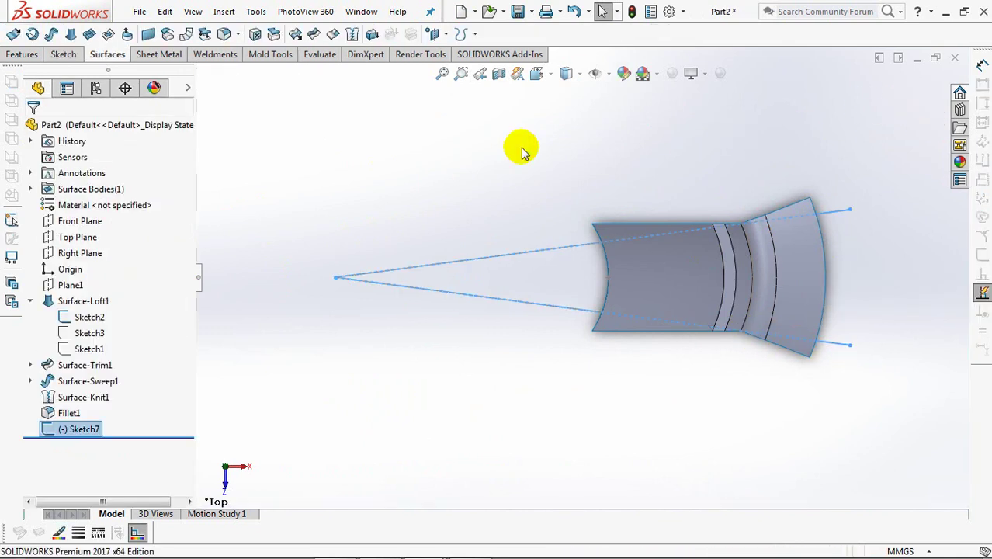
- Trim the knitted surface with Sketch7, keeping the single wedge slice
click(296, 35)
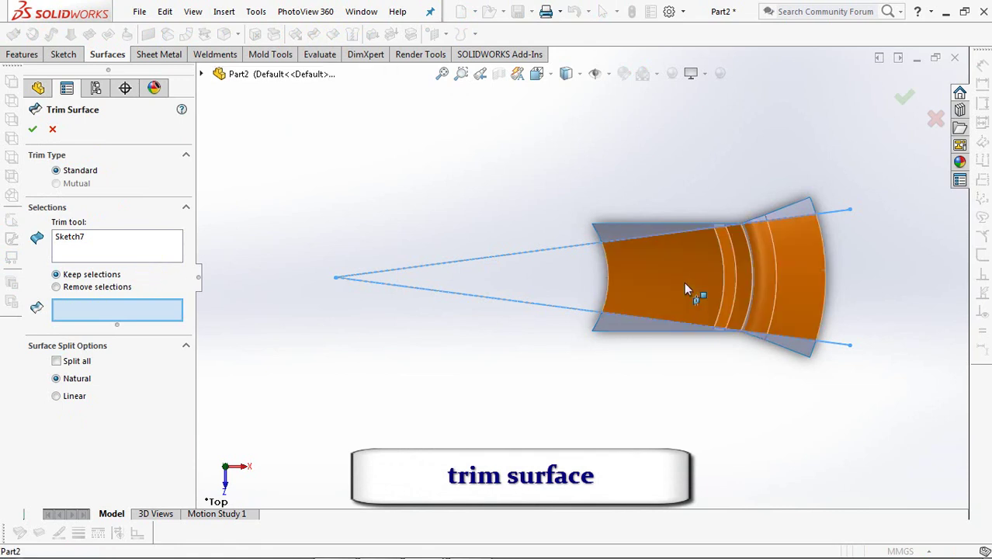
click(683, 257)
middle_drag(683, 256, 683, 222)
click(907, 97)
- Hide Sketch7
click(398, 198)
click(465, 150)
middle_drag(490, 326, 489, 308)
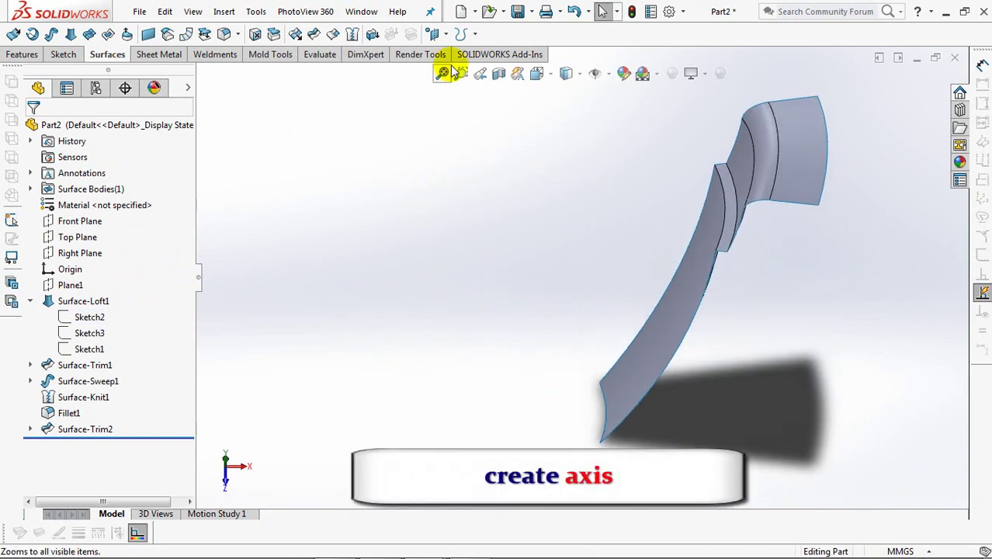
- Create Axis1 at the intersection of Front Plane and Right Plane
click(444, 32)
click(454, 69)
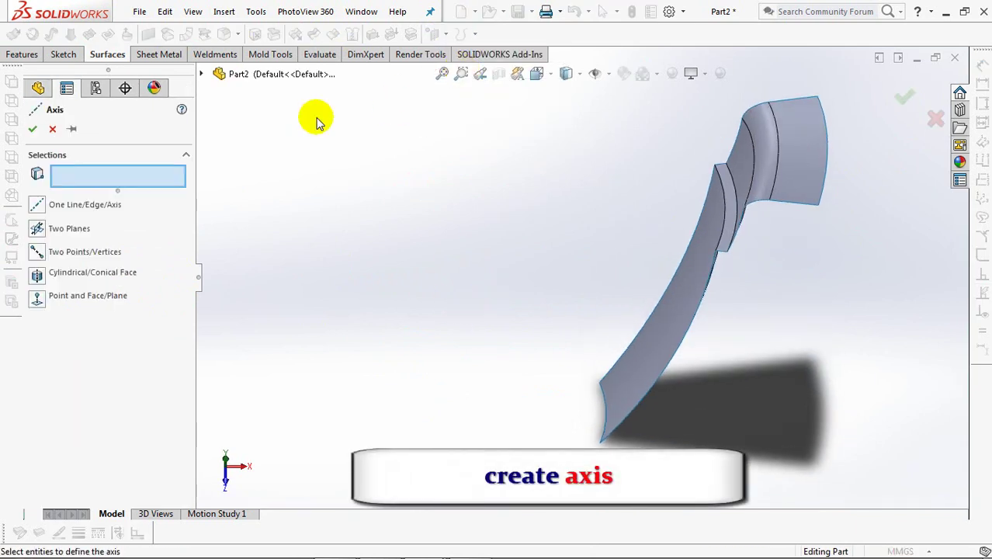
click(201, 74)
click(267, 170)
click(267, 201)
mouse_move(403, 295)
middle_down()
mouse_move(427, 291)
mouse_move(415, 292)
middle_up()
click(33, 129)
scroll(507, 259, up, 3)
scroll(508, 259, up, 1)
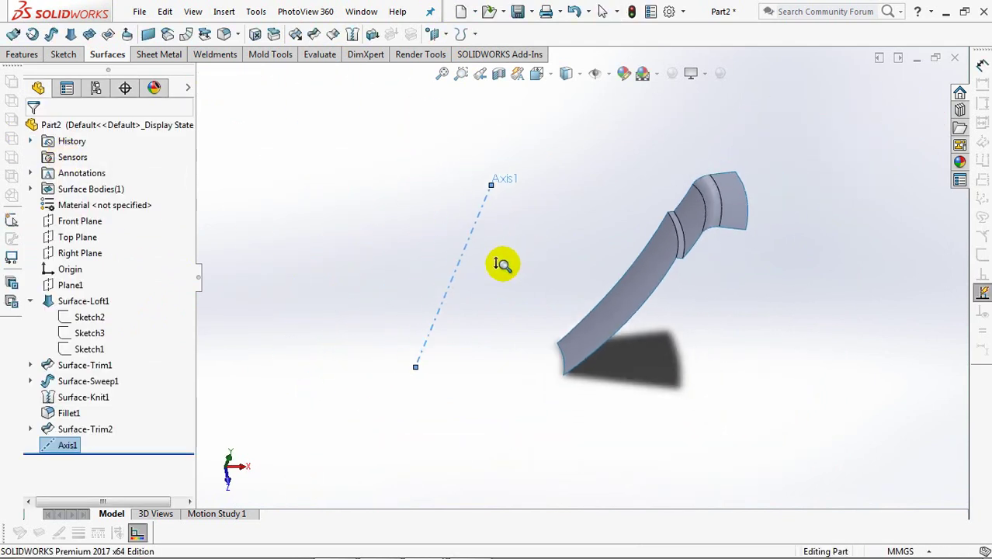
click(21, 55)
click(279, 34)
- Circular-pattern the Surface-Trim2 body 24 times over 360° around Axis1
click(311, 68)
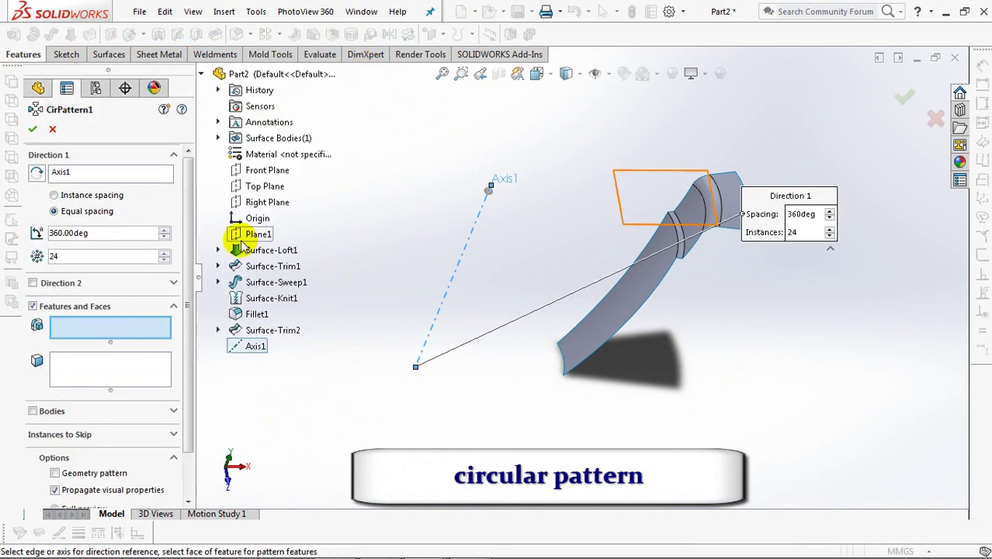
scroll(179, 350, down, 3)
click(33, 361)
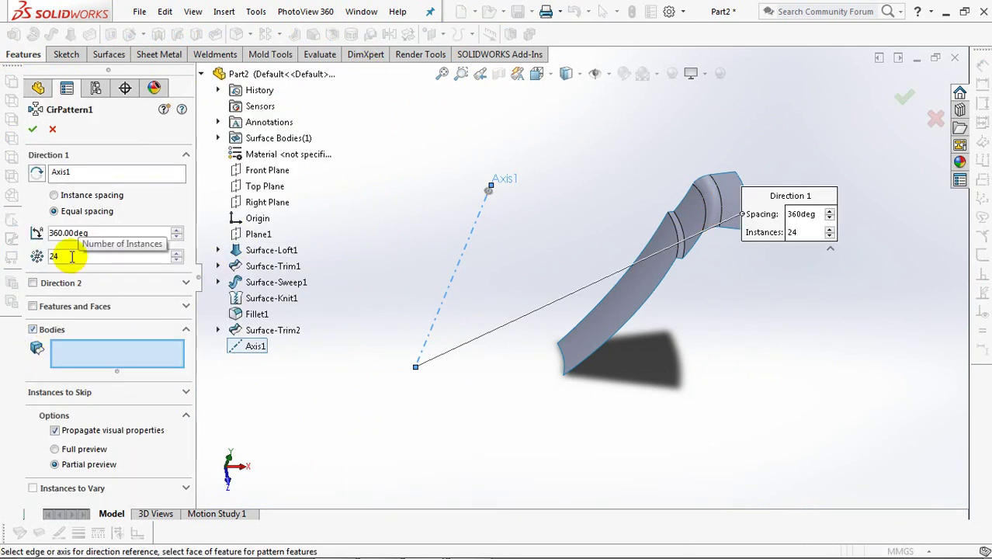
click(635, 299)
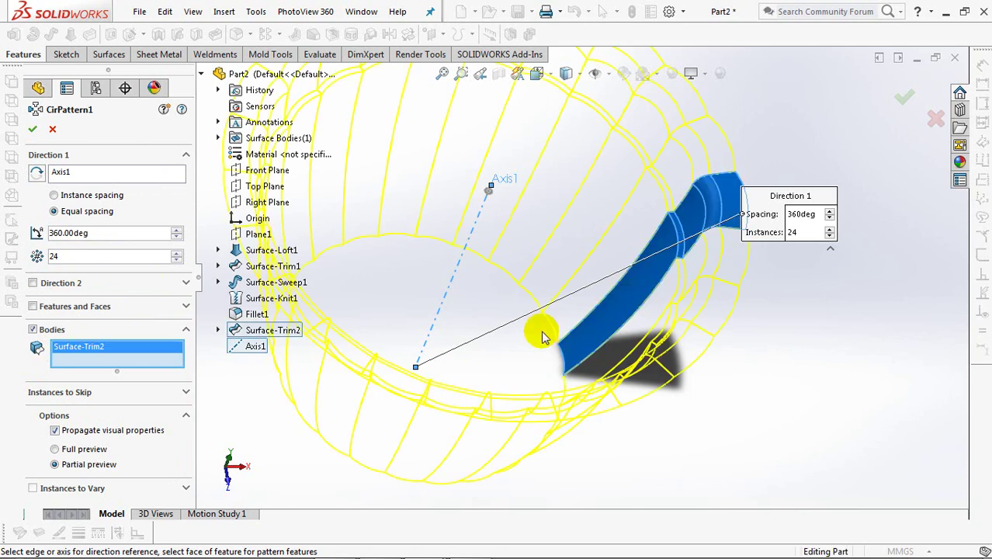
key(ctrl+7)
key(f)
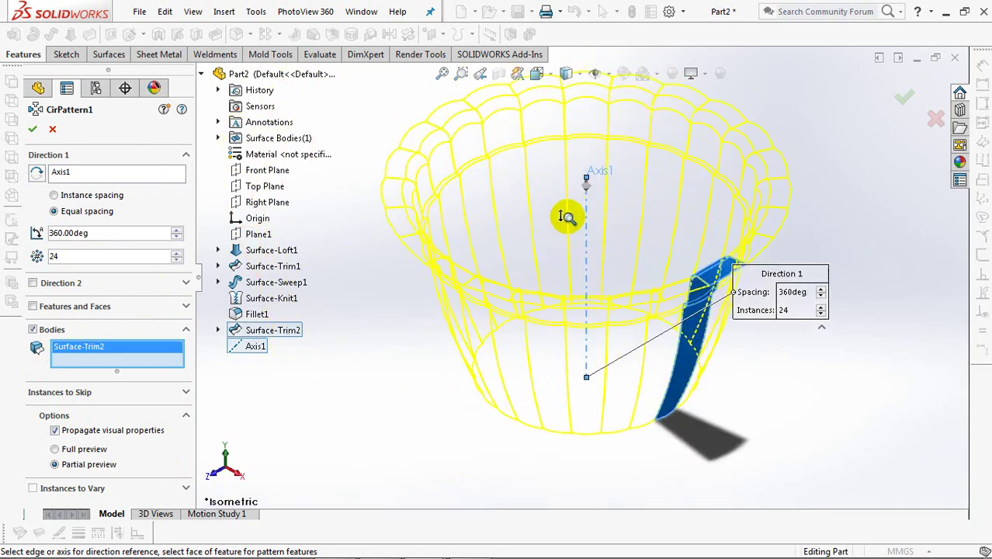
click(32, 131)
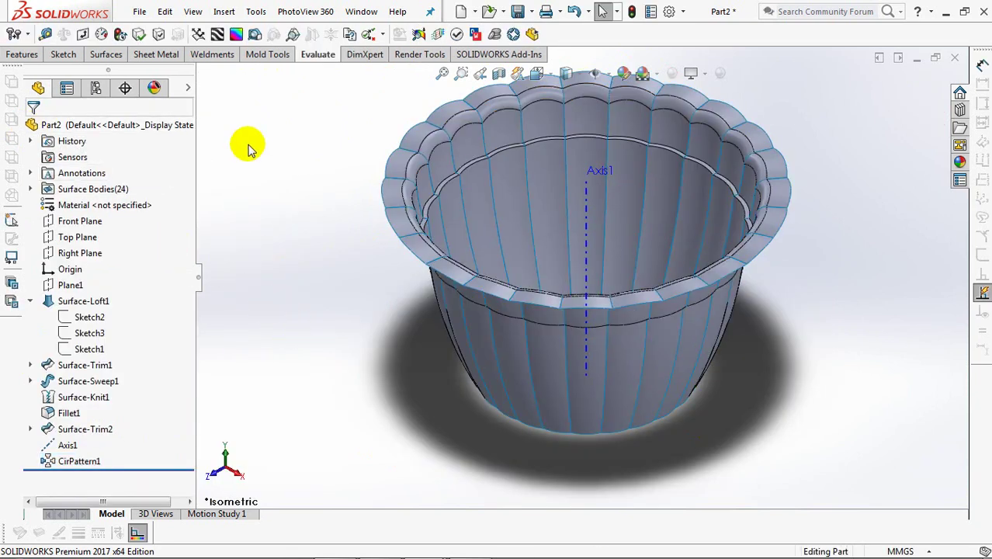
click(106, 53)
- Knit the 24 slices, Surface-Trim2 through CirPattern1[23], into one surface with Merge entities on
click(353, 35)
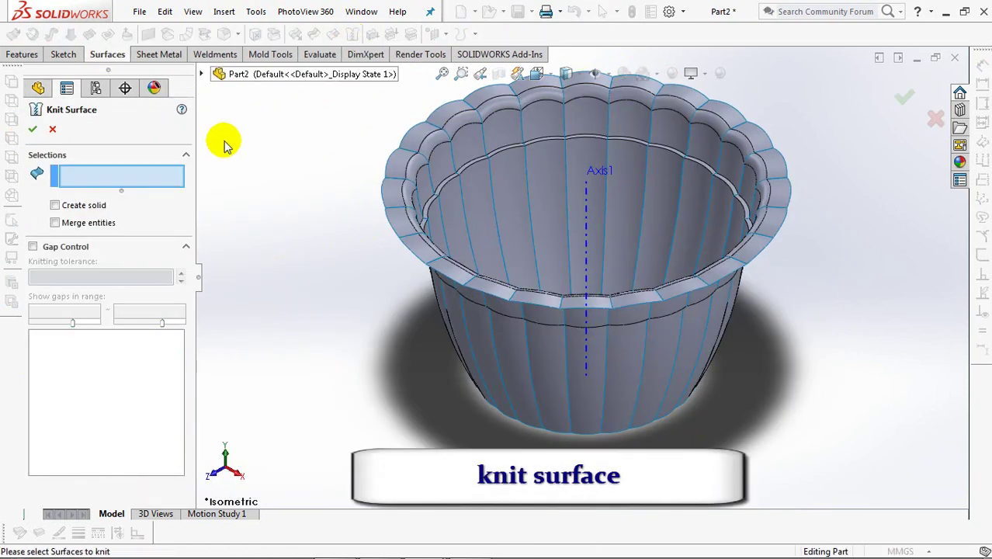
click(203, 75)
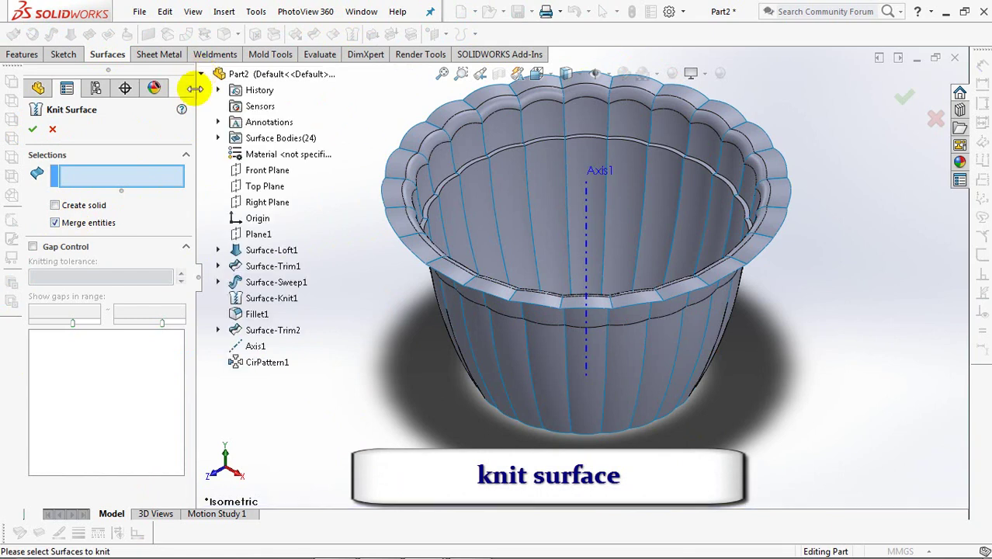
click(219, 134)
click(284, 124)
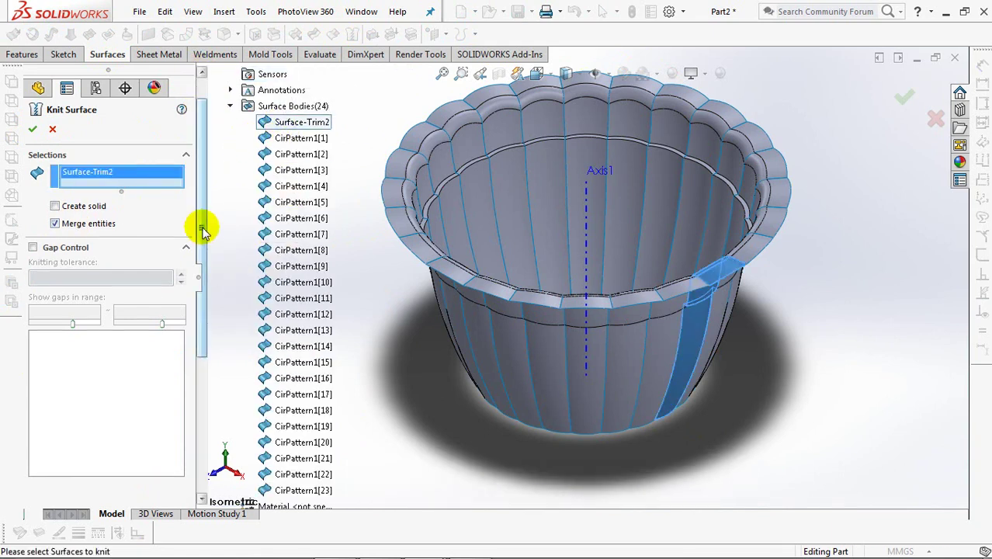
drag(200, 221, 204, 272)
shift+click(291, 411)
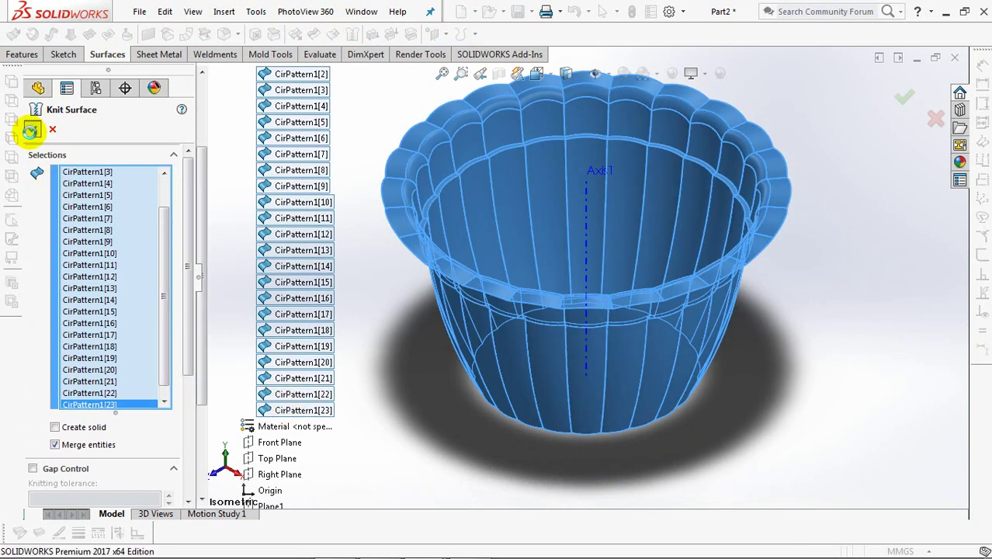
click(30, 131)
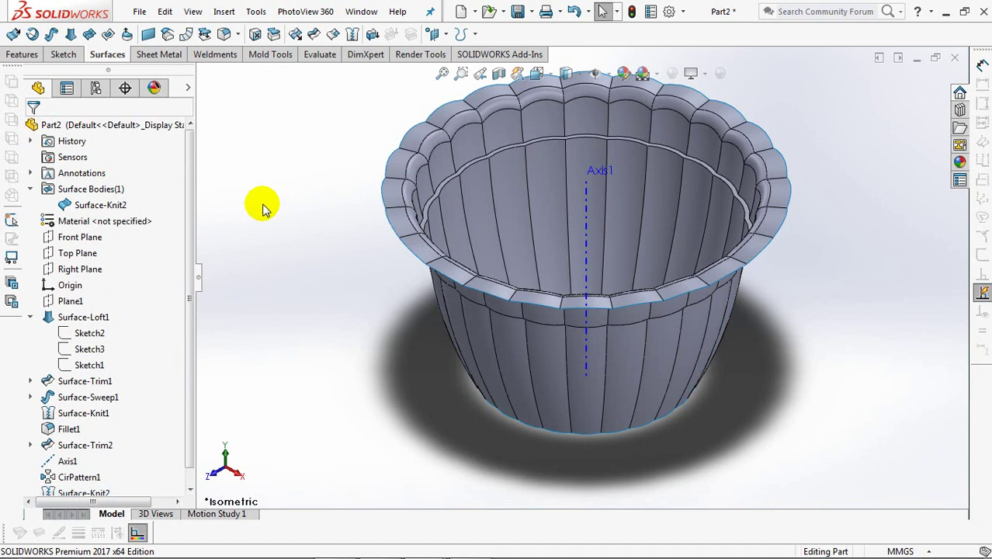
- Sketch a Ø200 mm circle centred on the origin on Plane1
click(55, 305)
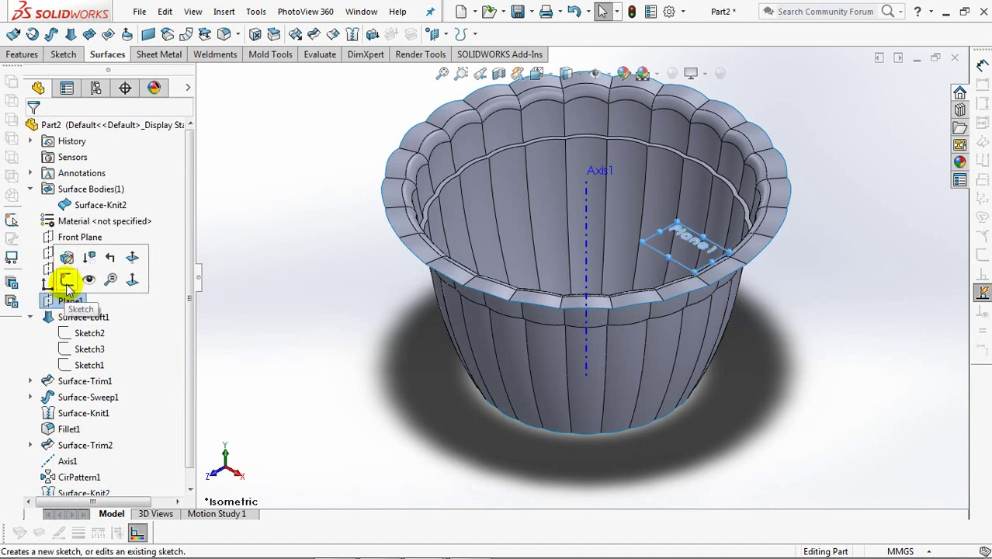
click(67, 267)
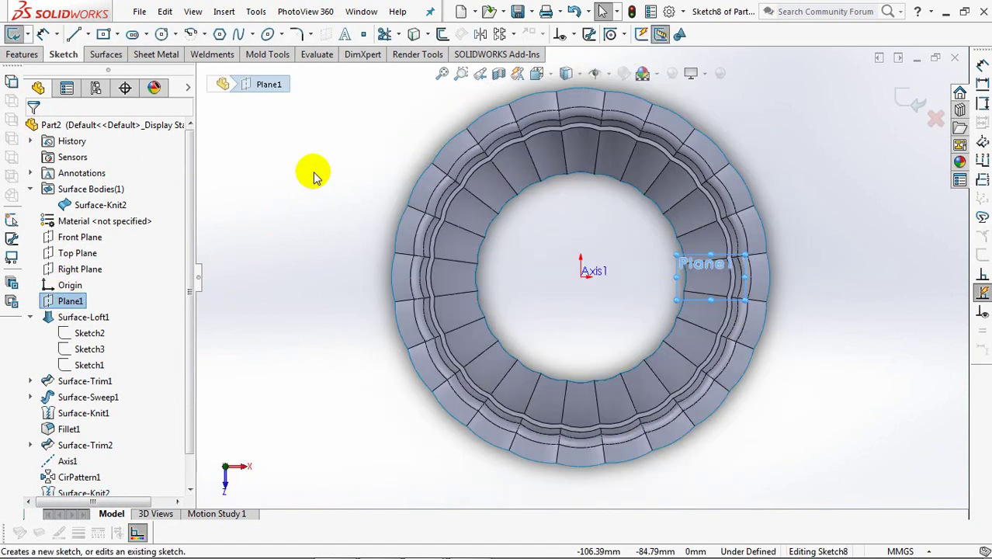
click(161, 34)
click(581, 276)
click(784, 306)
click(32, 129)
click(42, 34)
click(435, 140)
click(824, 270)
text(200)
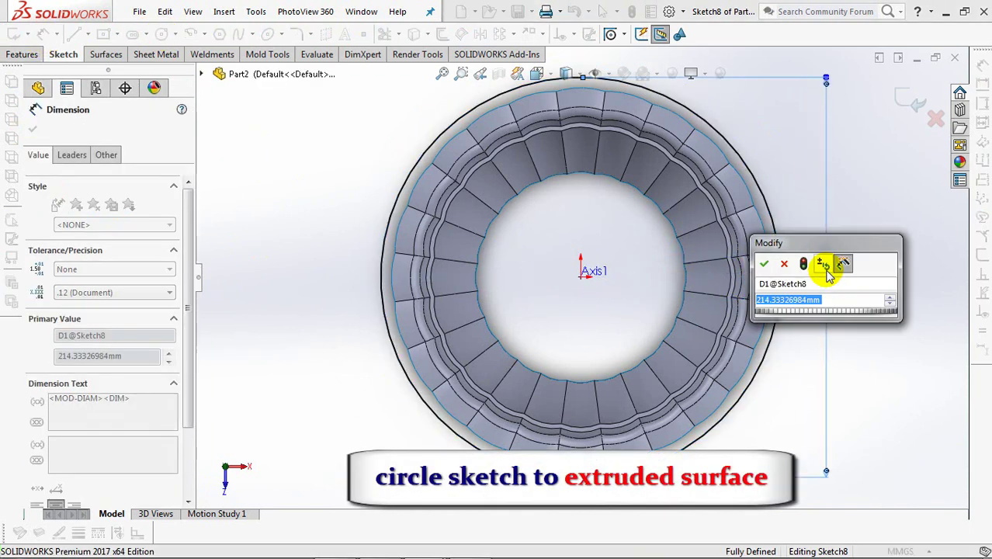
click(764, 267)
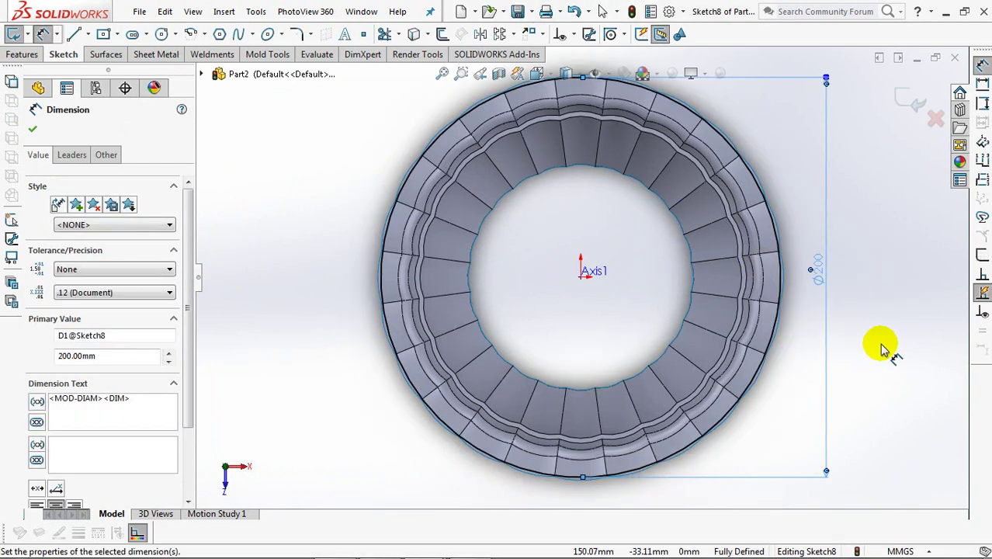
click(909, 112)
click(901, 103)
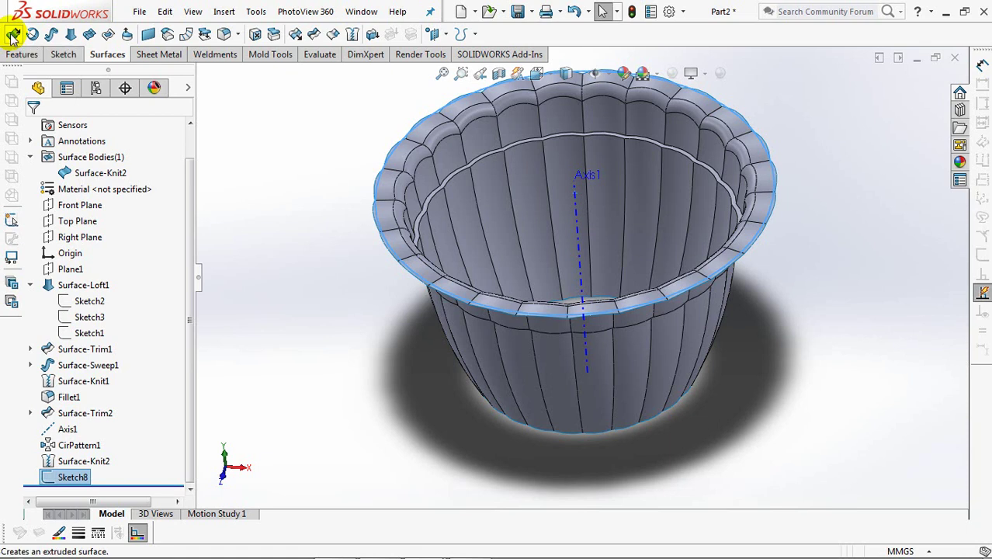
- Extrude the circle as a surface 9 mm downward with a 1° outward draft
click(11, 34)
click(36, 218)
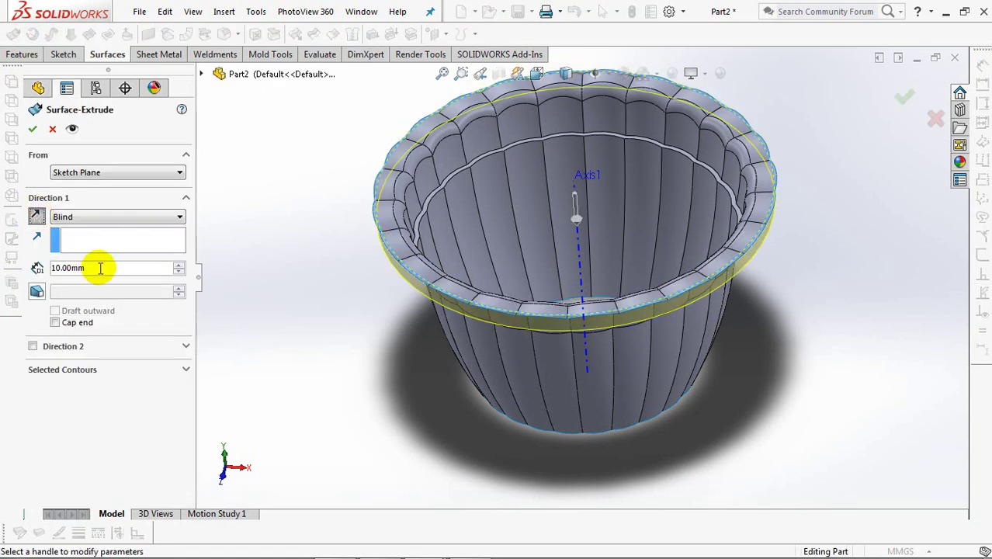
text(9)
key(Return)
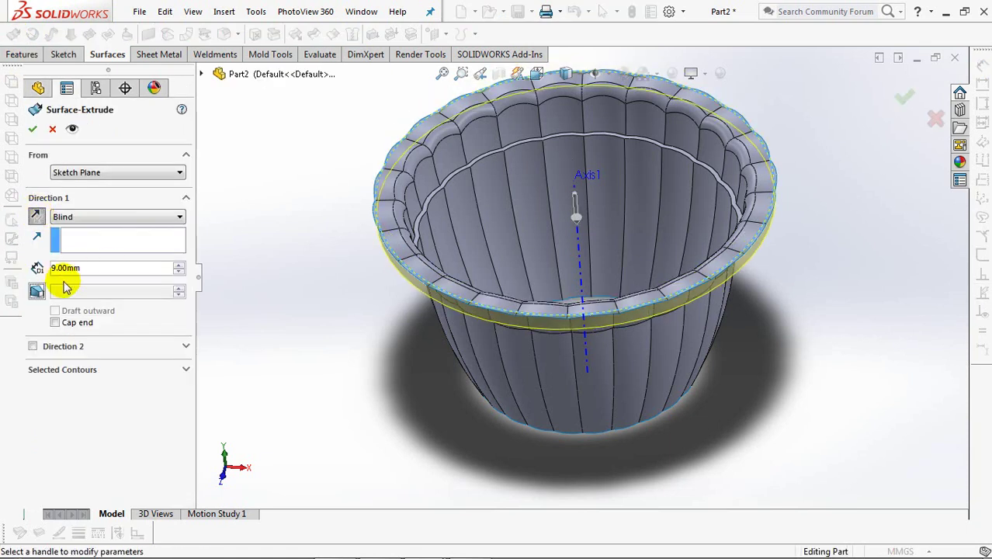
middle_drag(719, 286, 764, 193)
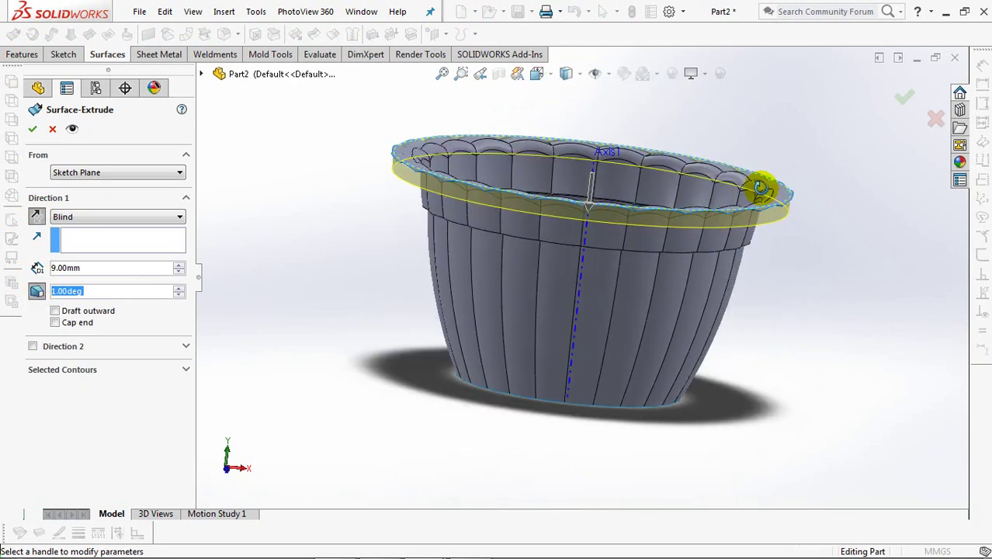
key(ctrl+1)
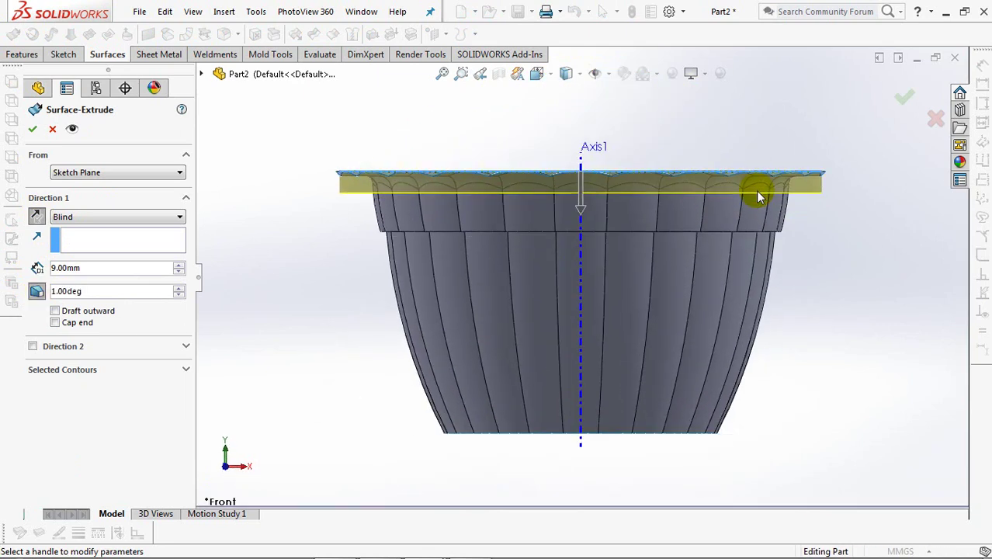
scroll(870, 181, up, 2)
scroll(715, 264, up, 3)
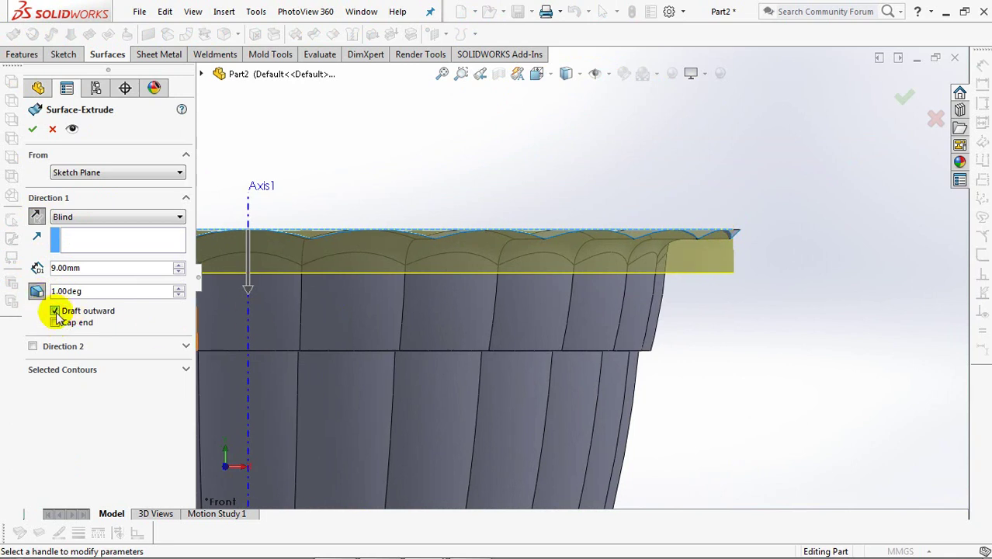
click(32, 129)
mouse_move(636, 154)
middle_down()
mouse_move(764, 193)
mouse_move(784, 220)
middle_up()
- Mutually trim the knitted pot and the extruded ring, keeping the pot and ring pieces
click(314, 36)
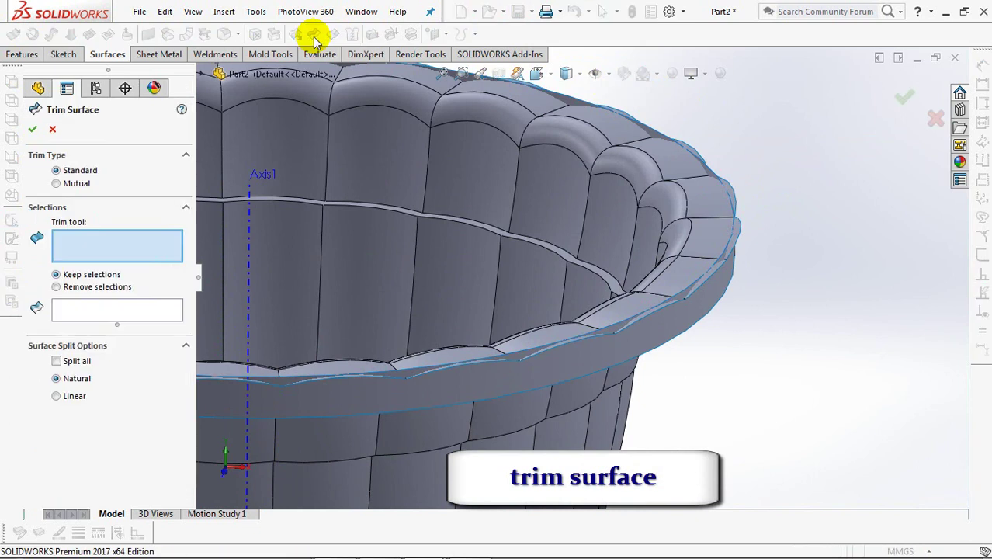
click(56, 183)
click(571, 223)
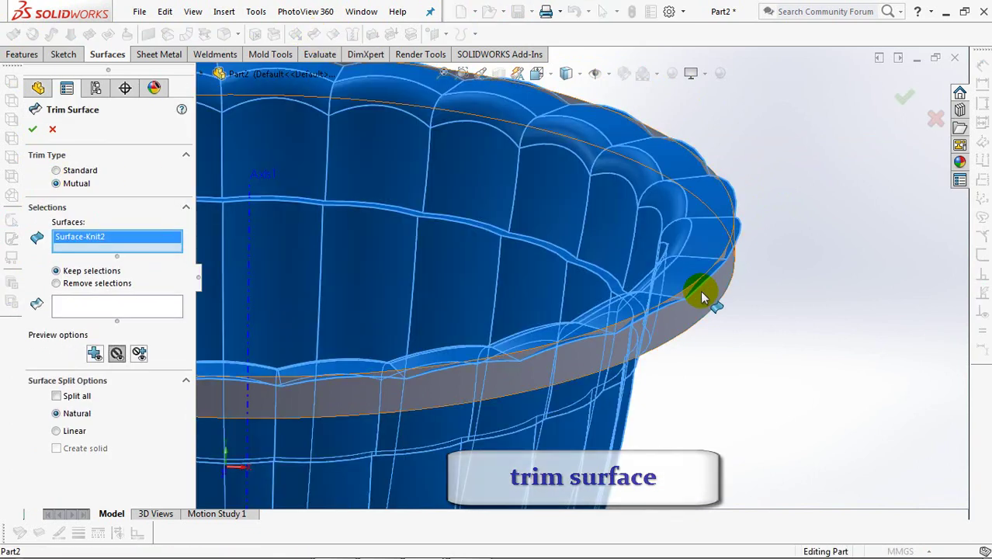
click(704, 288)
click(118, 326)
click(485, 290)
click(706, 313)
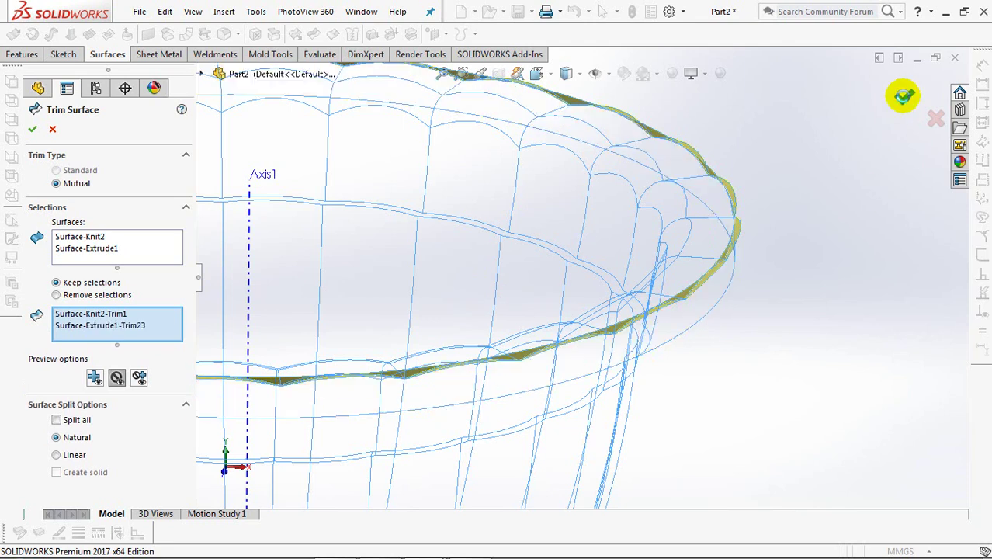
click(903, 96)
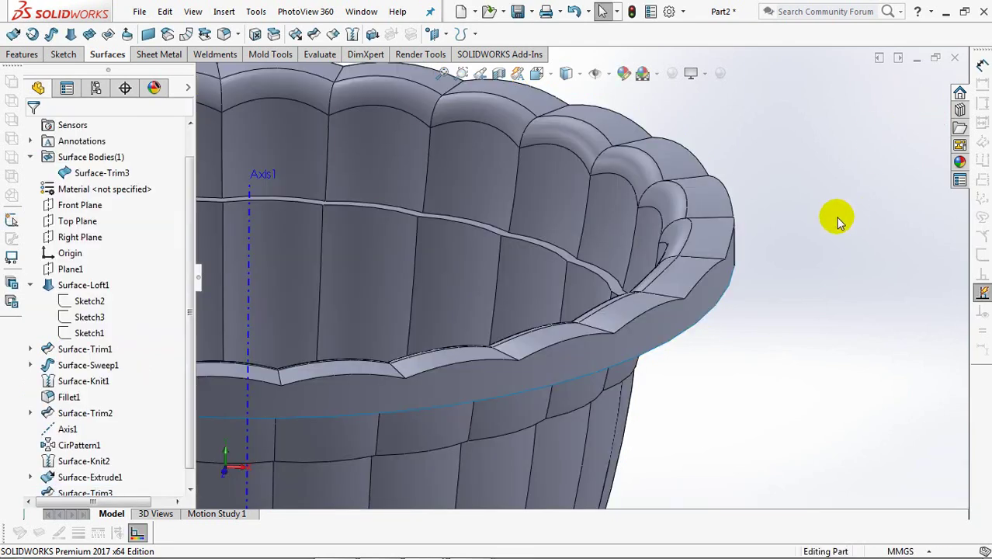
- Fillet the whole outer rim edge loop with a 1.5 mm radius, then view isometric
click(224, 33)
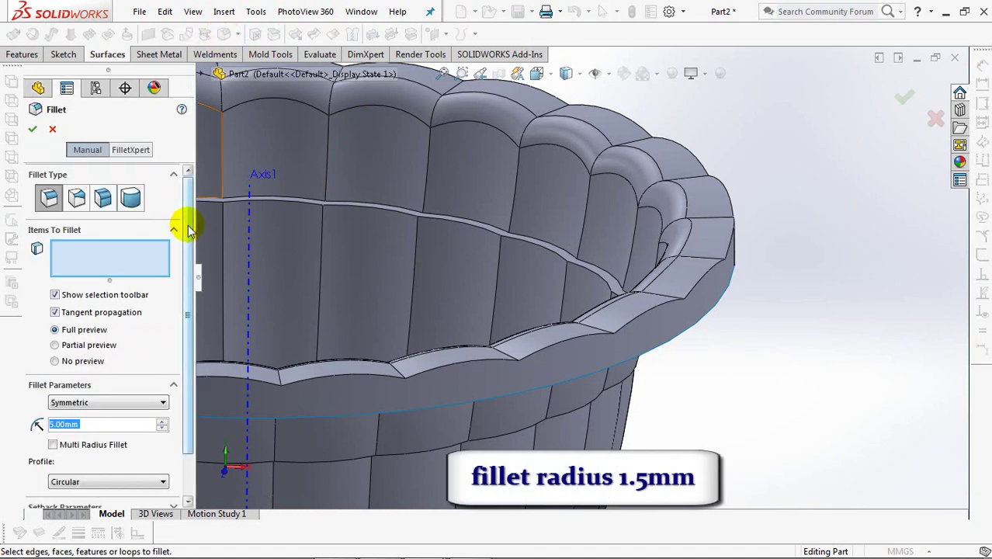
scroll(189, 227, down, 2)
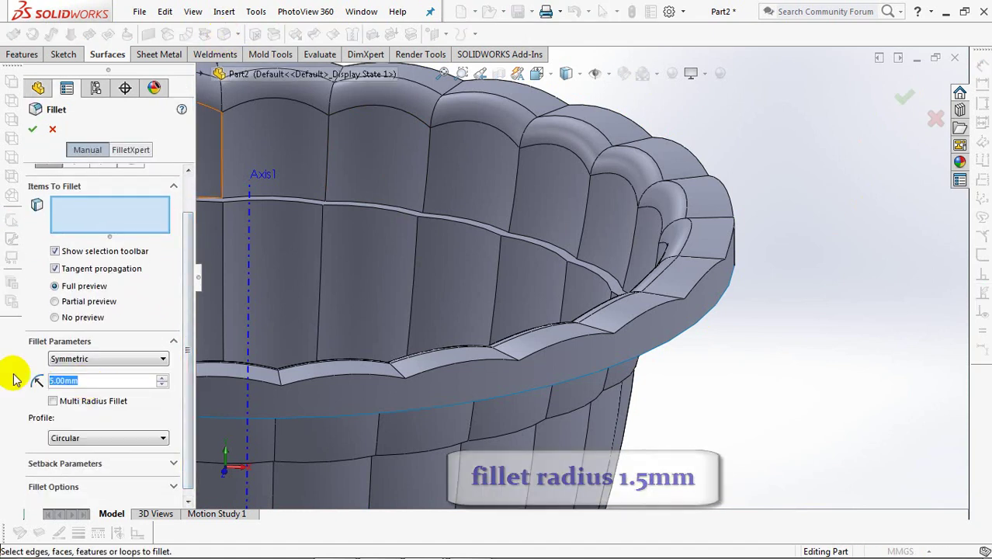
text(1.5)
key(Return)
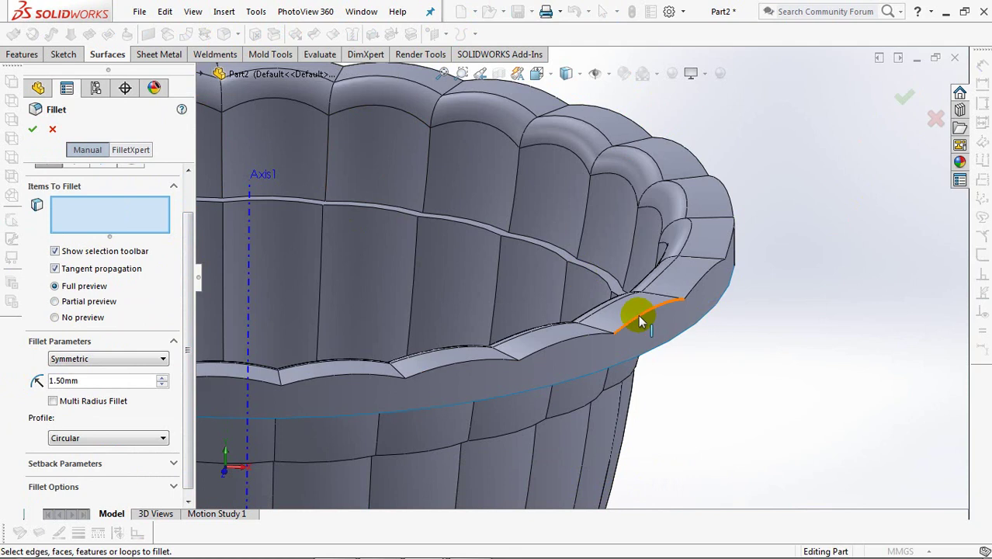
click(641, 321)
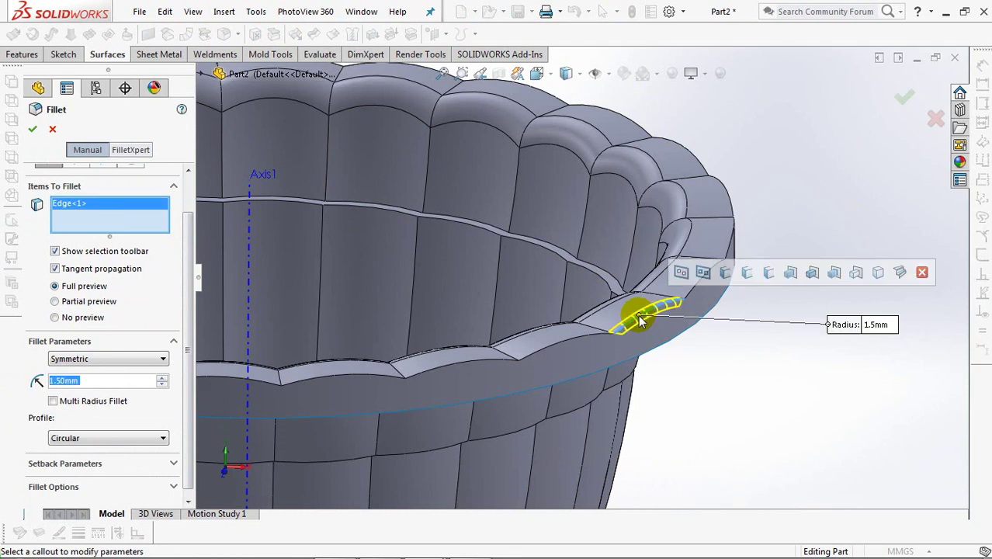
click(680, 273)
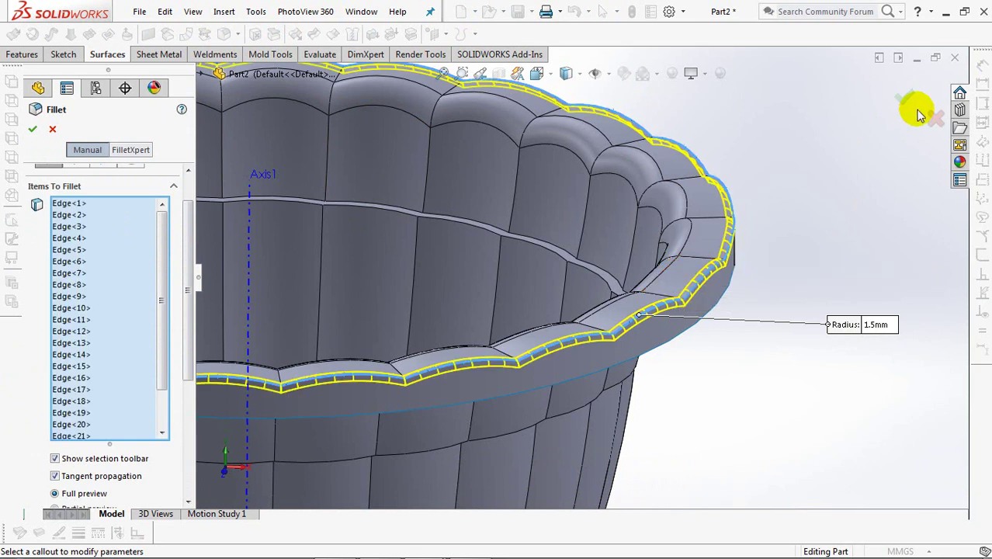
click(905, 98)
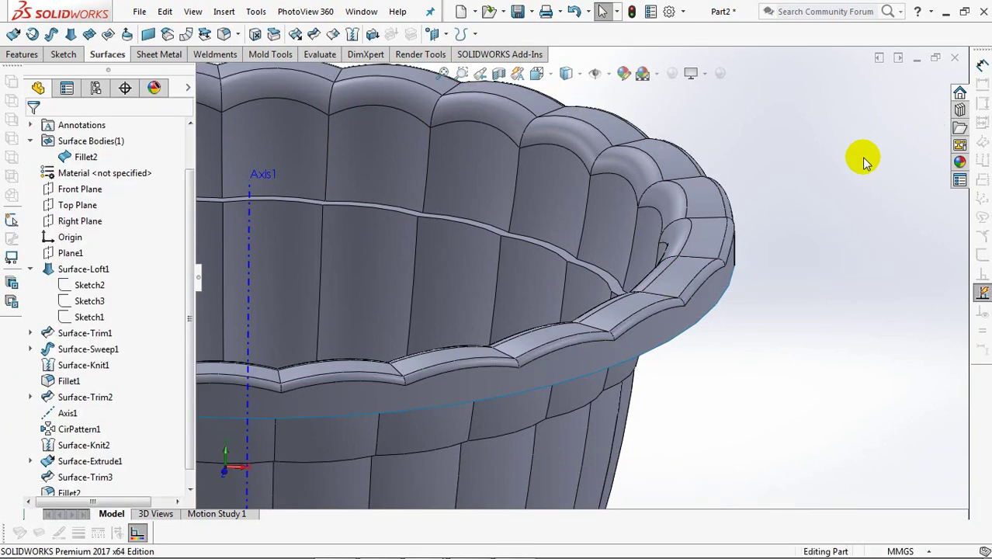
scroll(838, 147, up, 5)
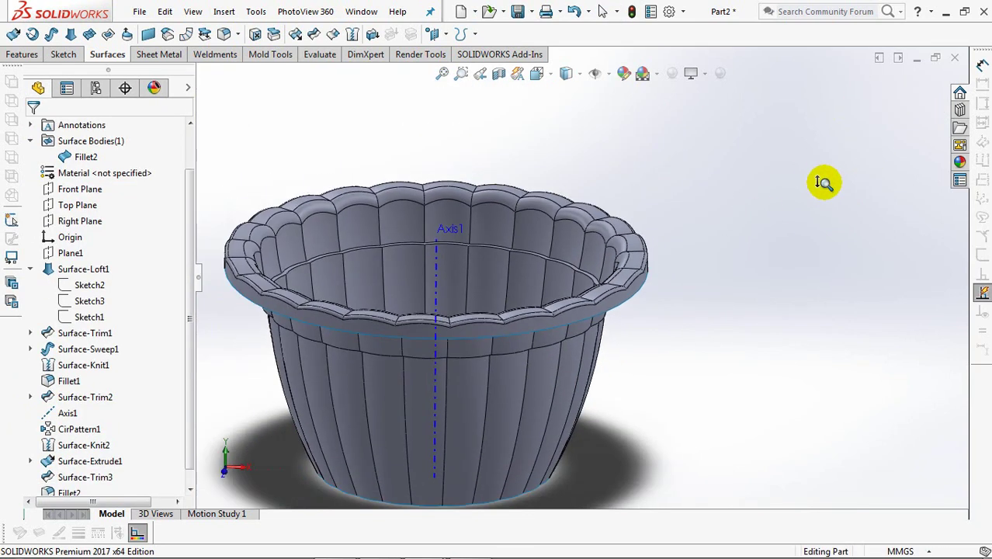
middle_drag(819, 182, 790, 245)
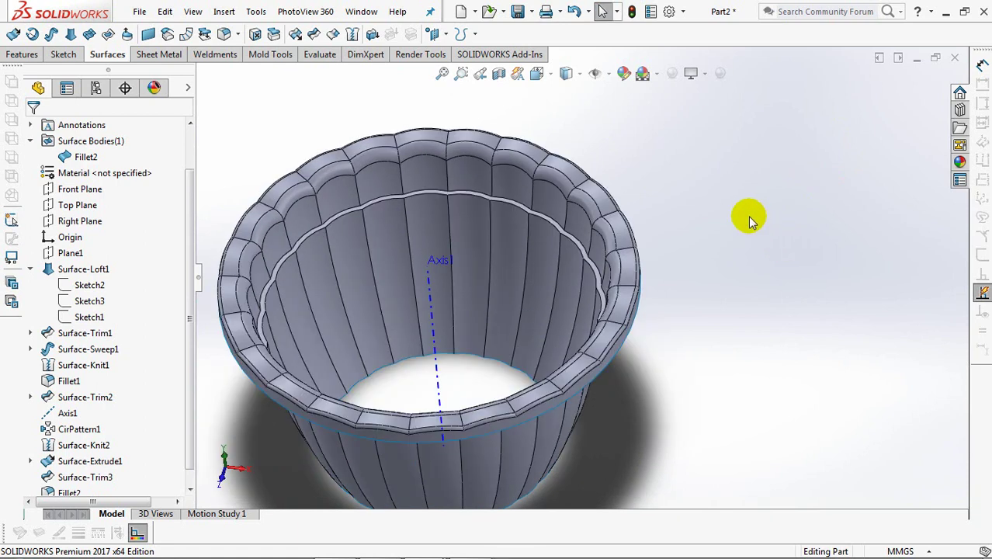
key(ctrl+7)
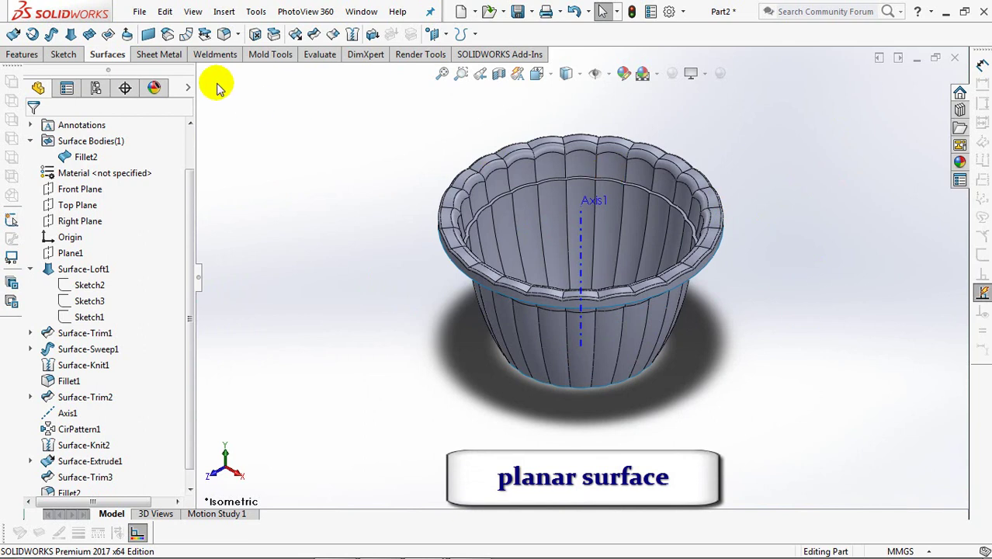
- Cap the pot's bottom opening edge loop with a planar surface
click(149, 35)
middle_drag(381, 409, 379, 249)
scroll(683, 326, down, 3)
scroll(546, 390, down, 2)
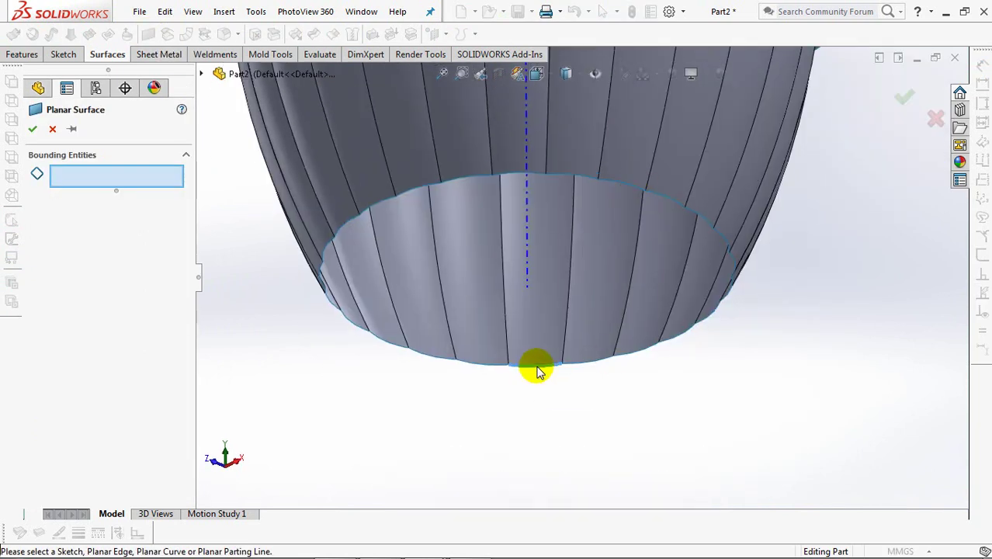
right_click(539, 372)
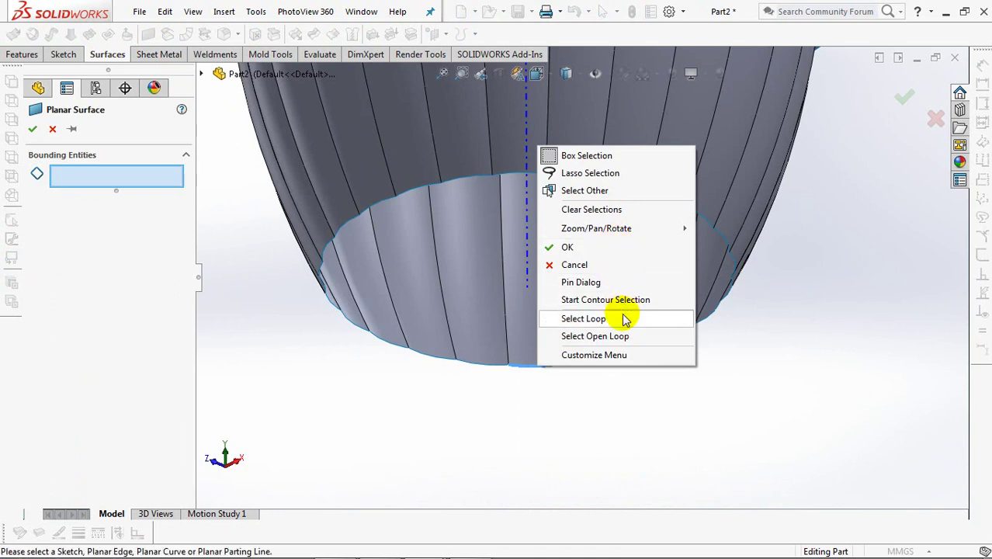
click(620, 339)
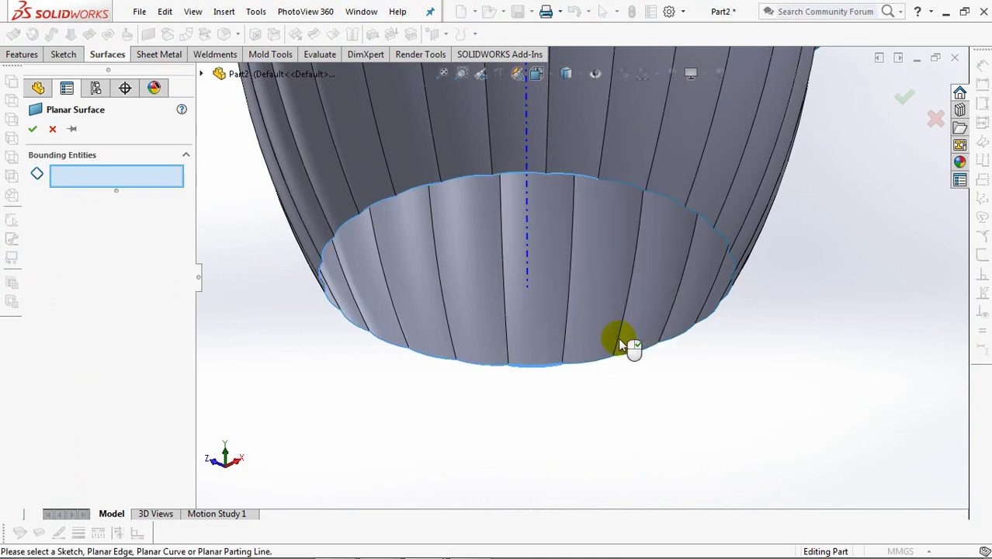
click(32, 133)
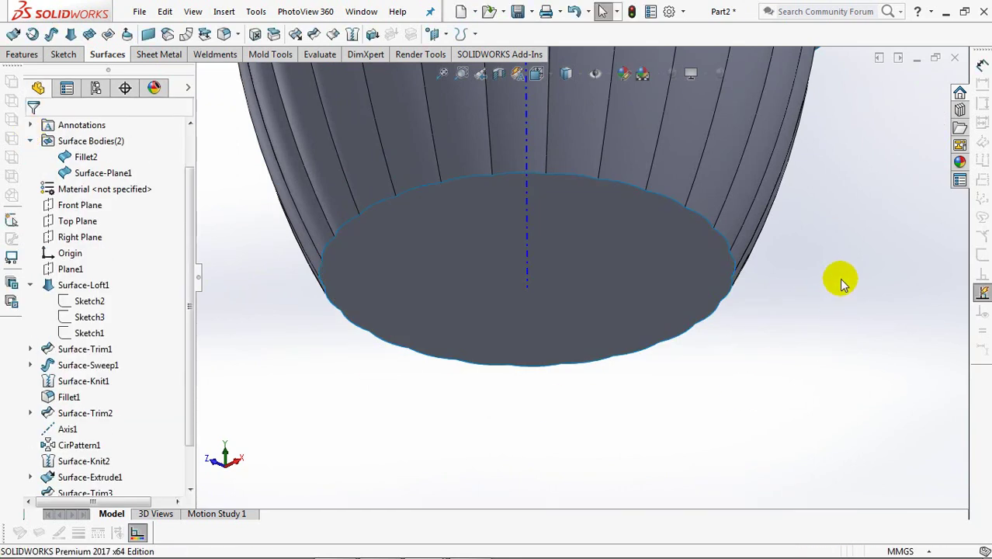
key(f)
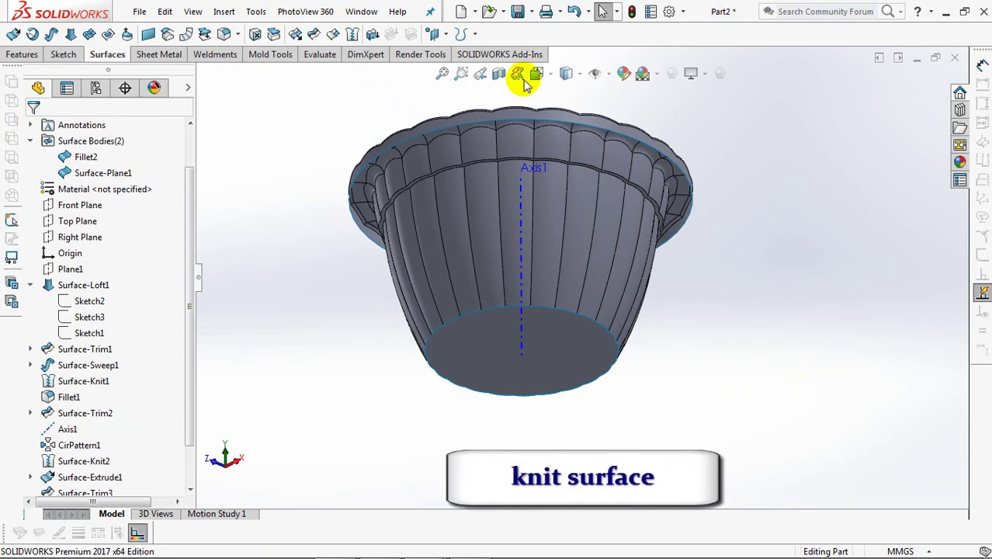
- Knit the planar bottom cap and the filleted pot wall into one surface
click(353, 35)
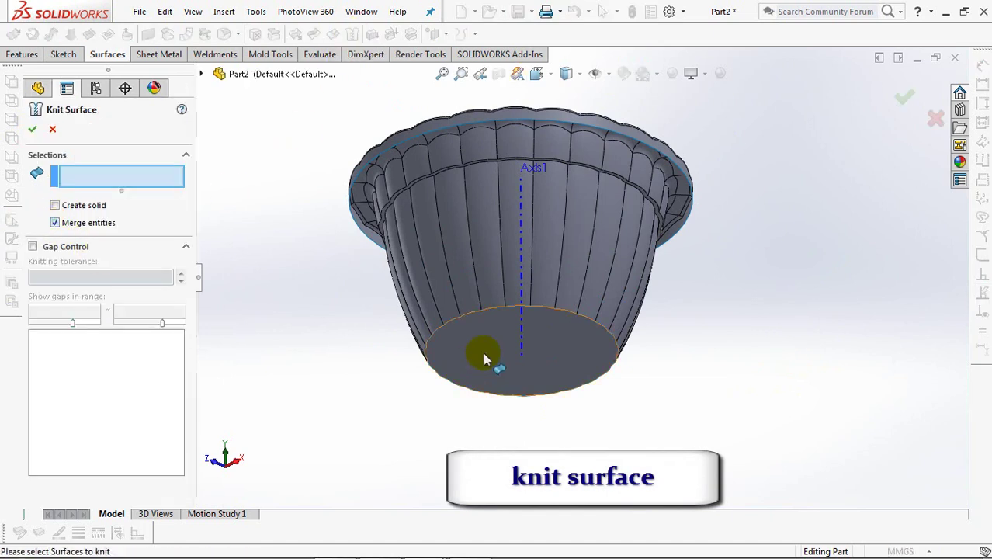
click(475, 361)
click(469, 275)
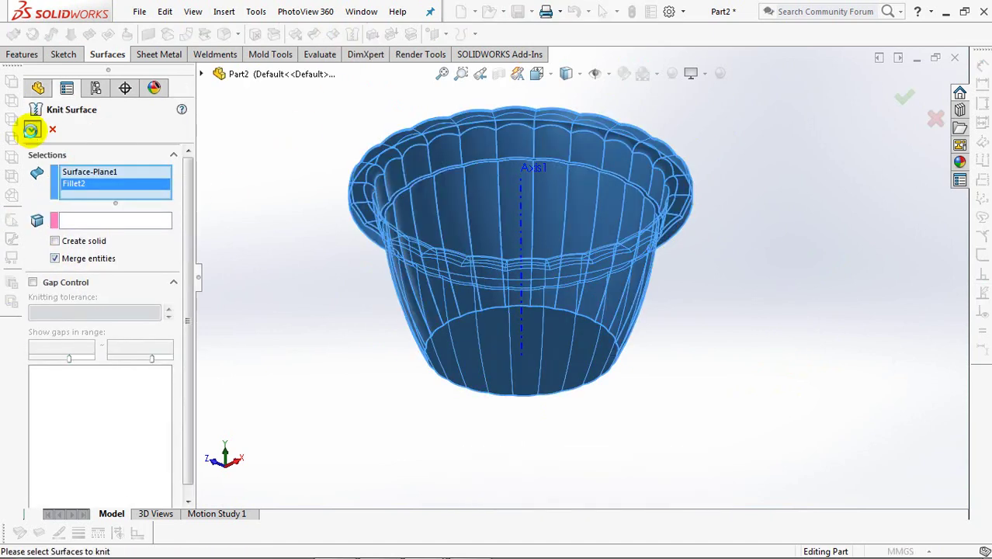
click(31, 130)
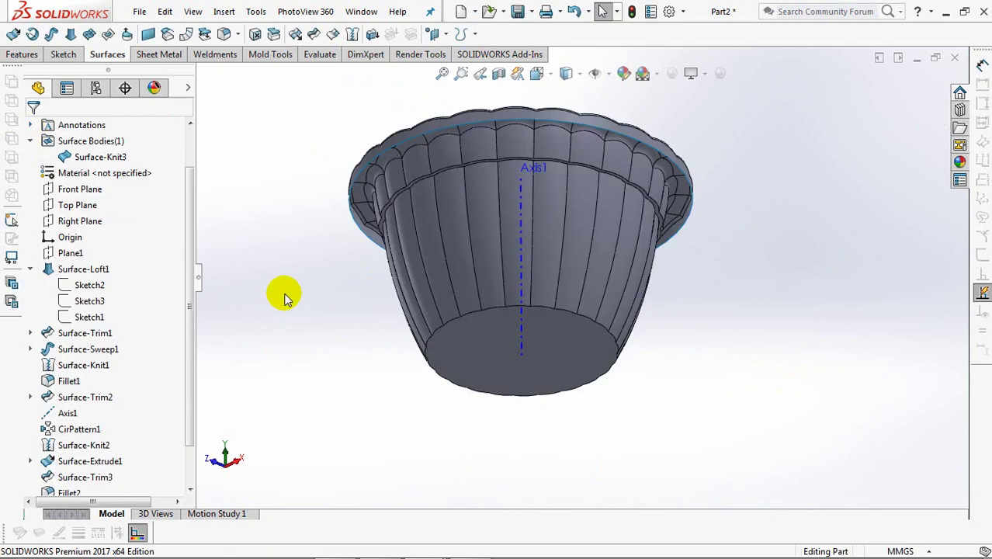
middle_drag(790, 415, 781, 161)
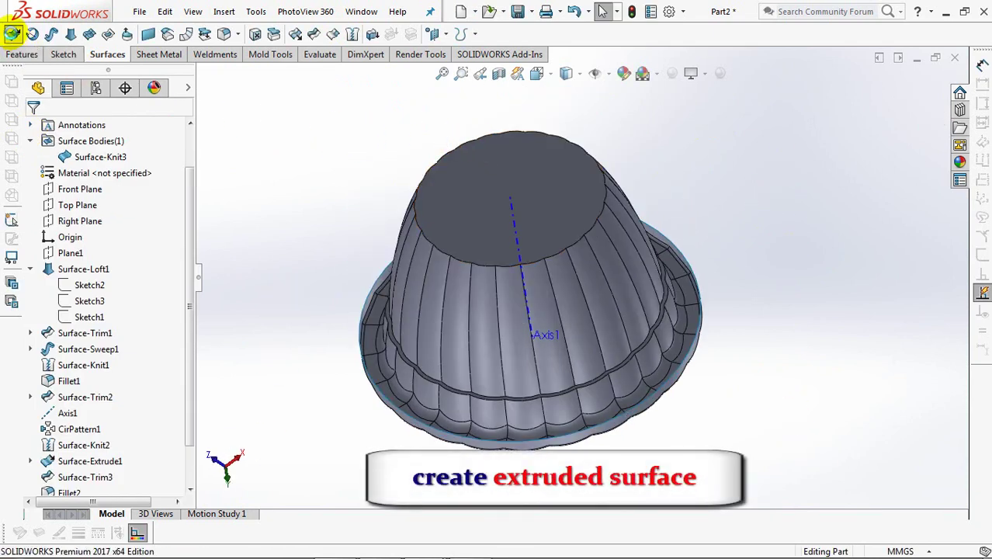
- Start a sketch on the pot's flat base with a Ø70 mm circle centred on Axis1
click(11, 33)
click(548, 178)
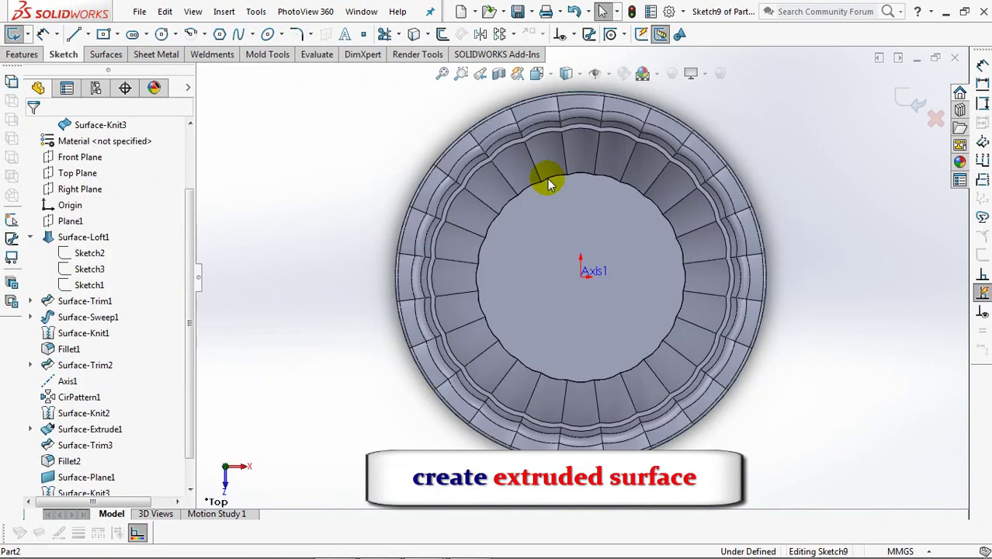
click(161, 34)
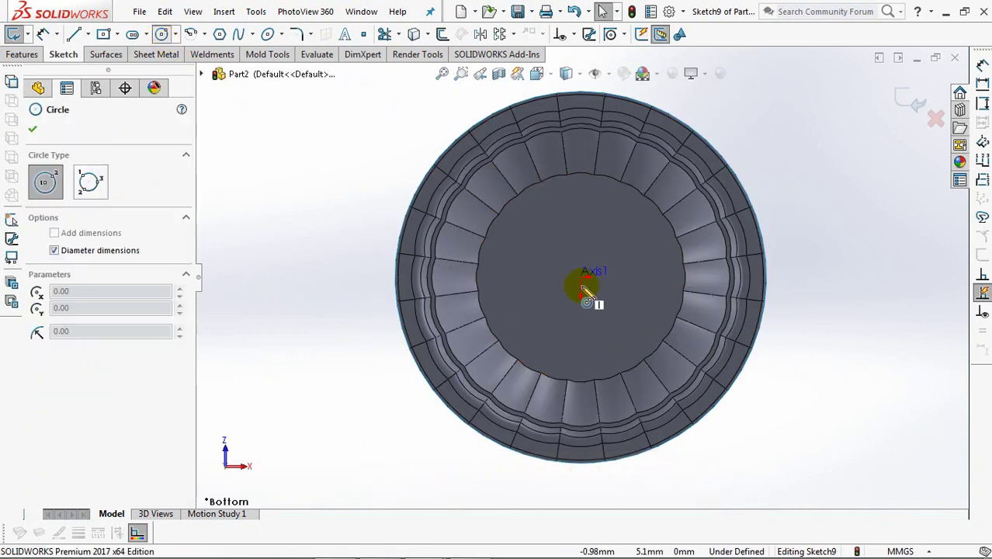
click(579, 288)
click(590, 233)
click(43, 35)
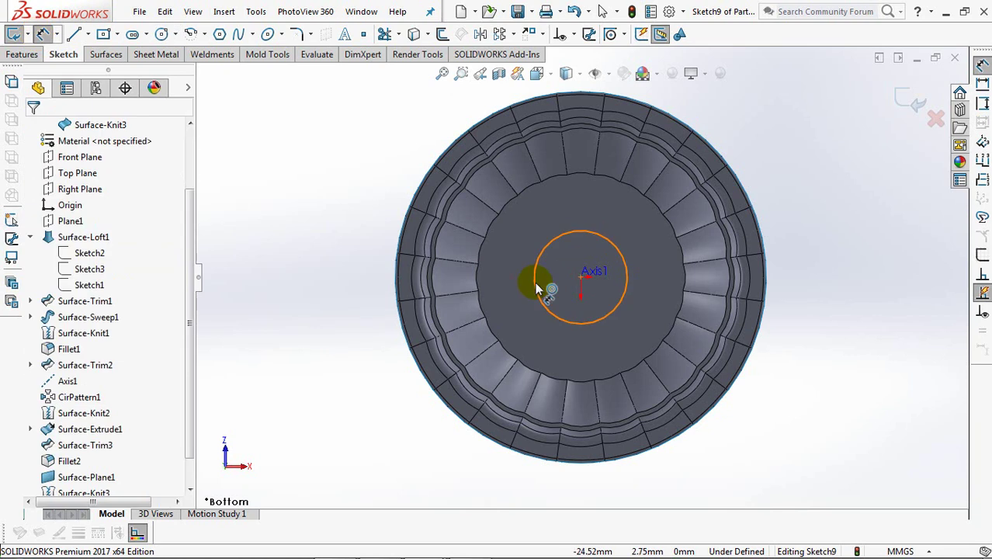
click(534, 281)
click(332, 279)
text(70)
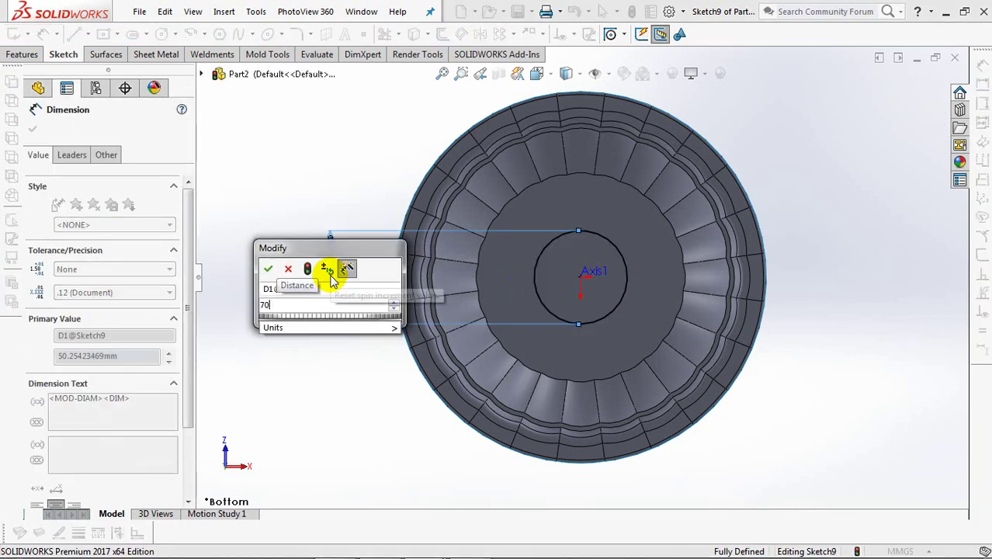
click(268, 266)
- Offset the Ø70 circle outward 30 mm and draw two radial lines from it to the centre
click(442, 33)
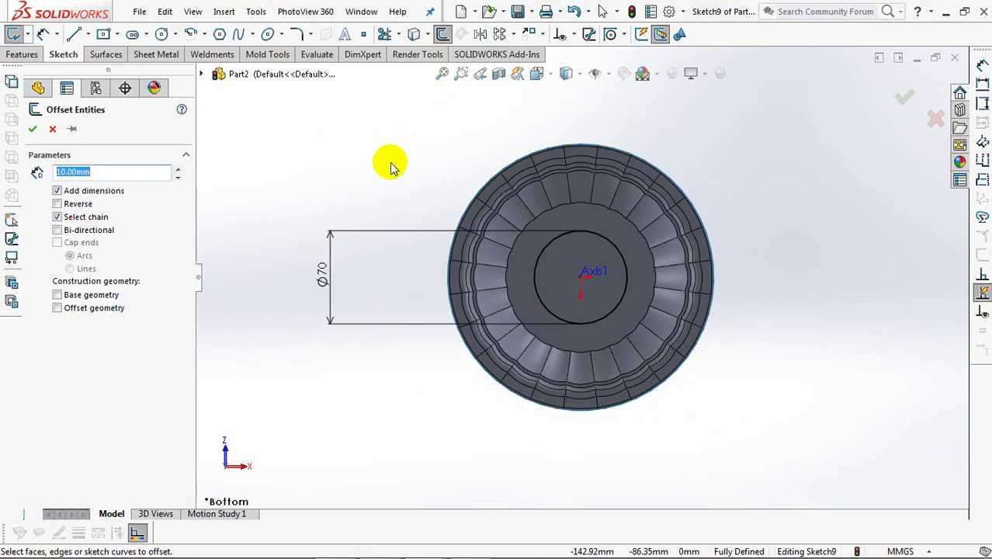
text(30)
click(583, 232)
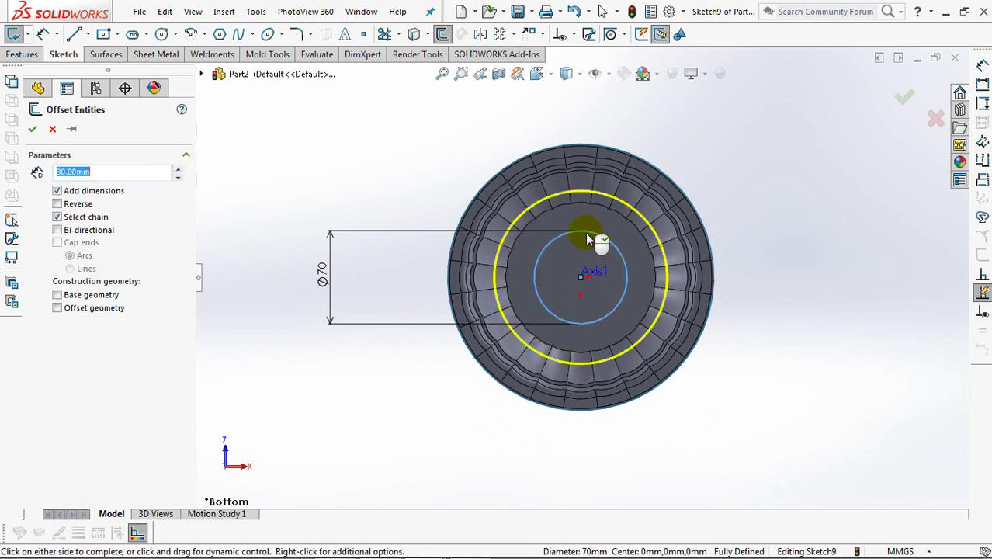
key(Return)
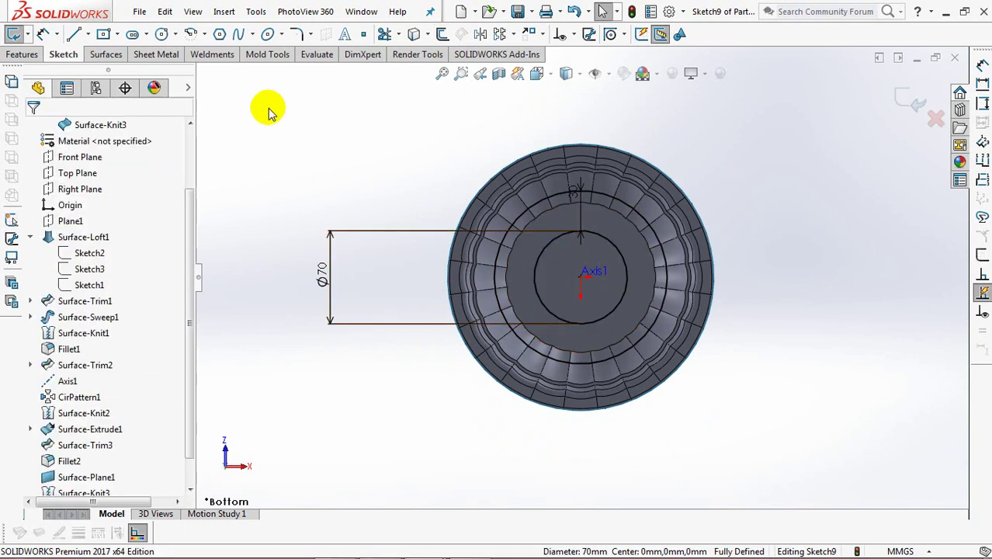
click(73, 35)
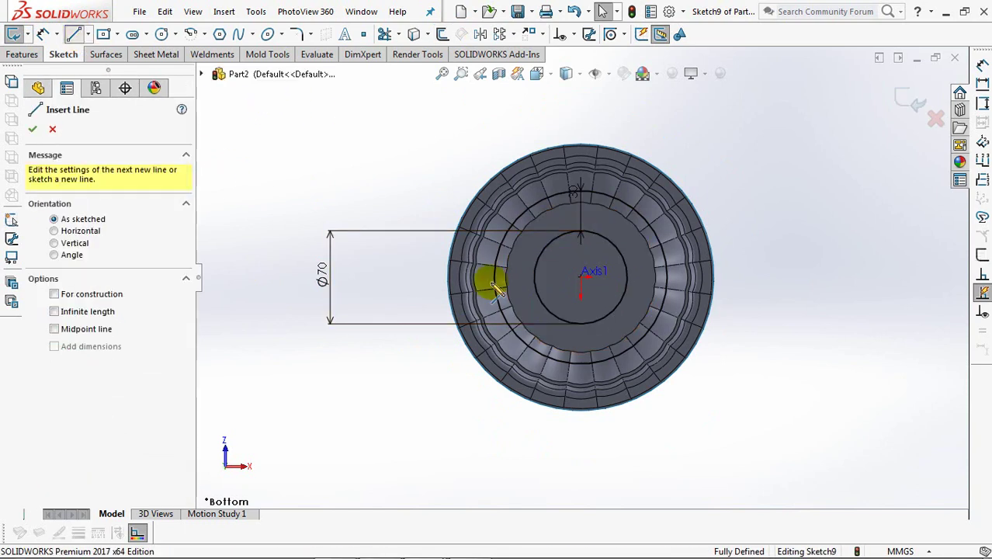
click(546, 202)
click(581, 275)
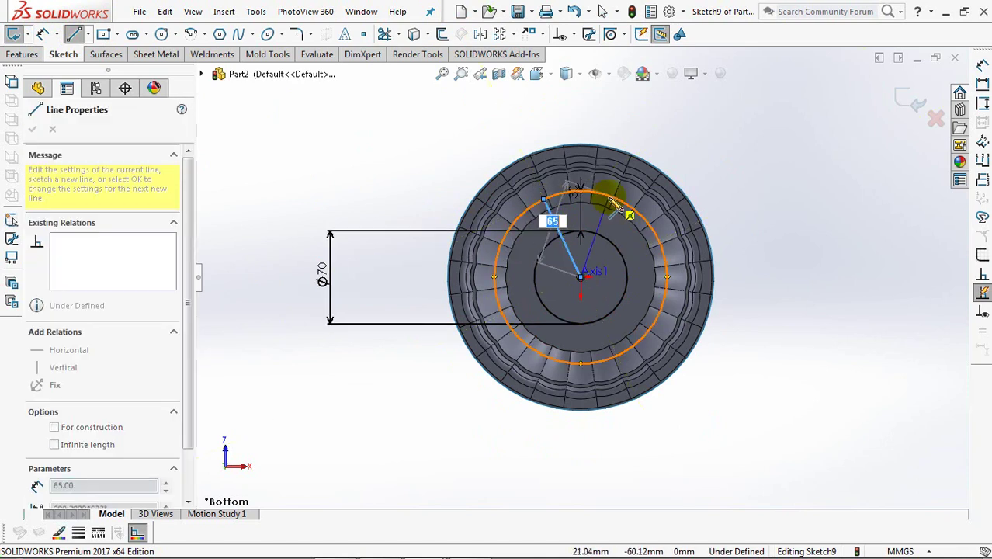
right_click(609, 200)
click(633, 171)
key(Escape)
- Make the two radial lines' outer endpoints horizontally level
click(599, 34)
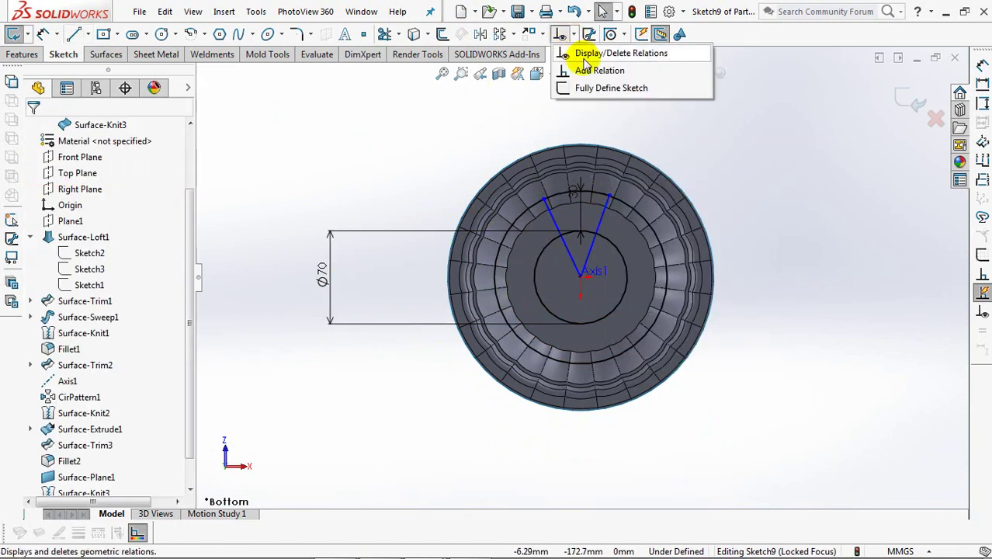
click(621, 71)
click(544, 200)
click(610, 197)
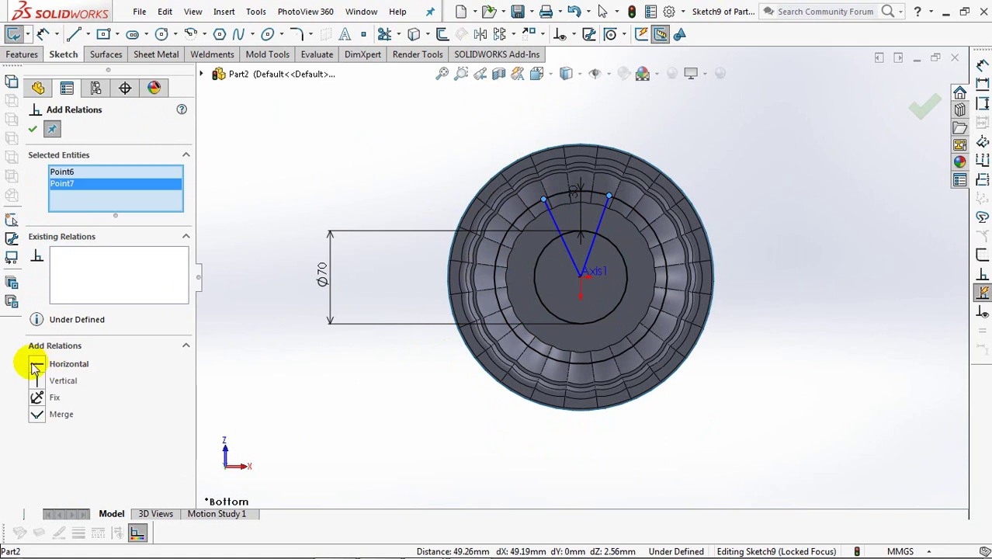
click(33, 129)
- Dimension the angle between the two radial lines as 30°
click(42, 35)
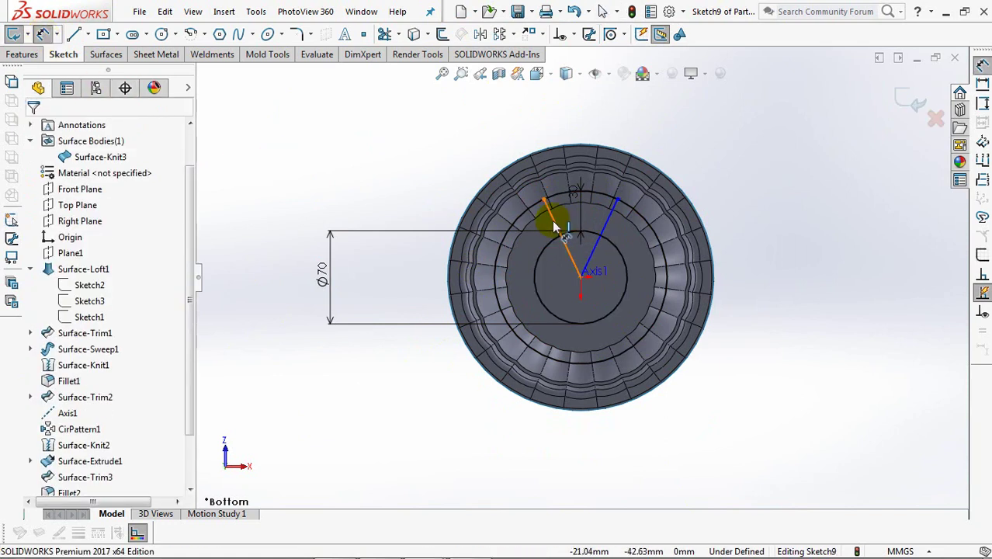
click(605, 231)
click(562, 238)
click(583, 122)
text(30)
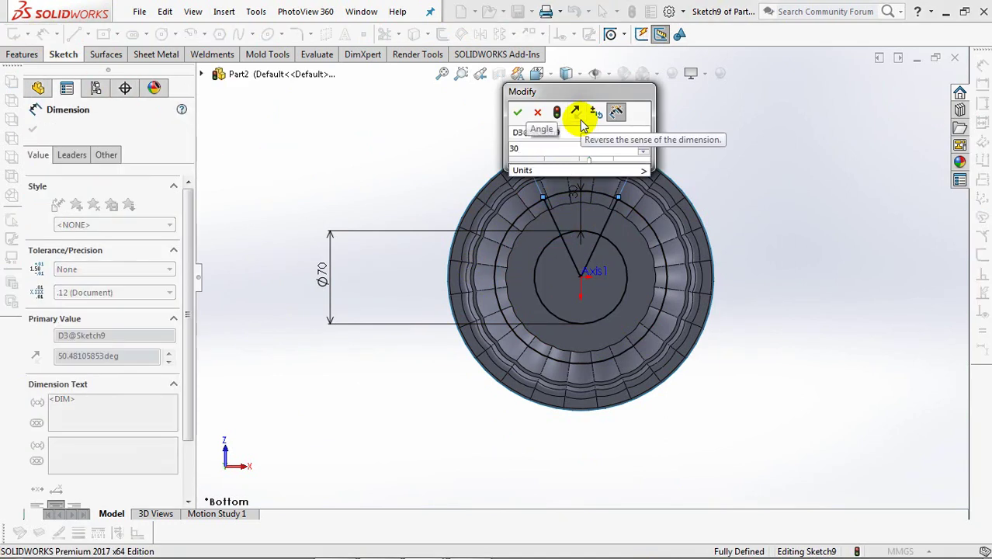
click(516, 114)
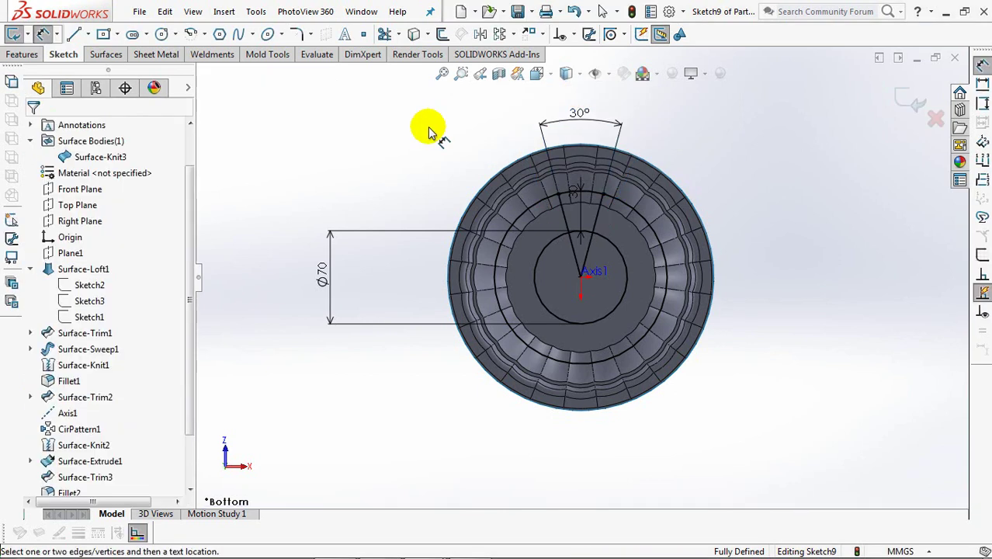
click(384, 34)
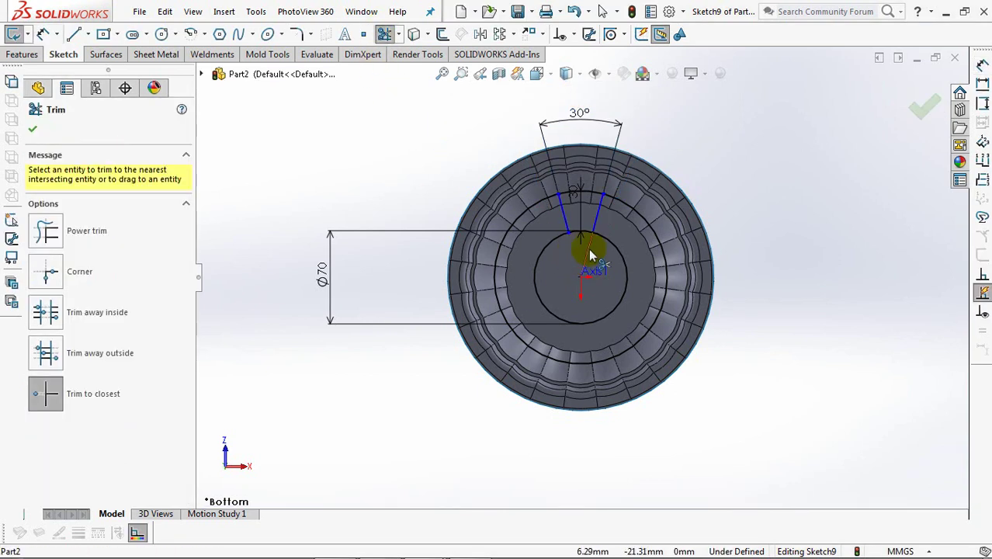
click(31, 131)
- Add a coincident relation joining the line endpoint to the Ø70 circle
click(598, 35)
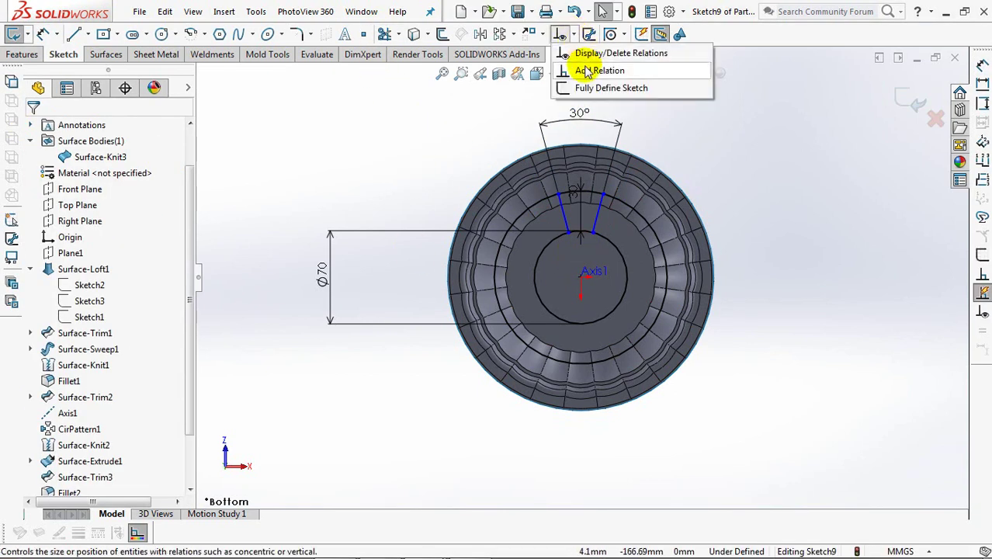
click(582, 67)
click(564, 215)
click(581, 276)
click(31, 380)
click(593, 233)
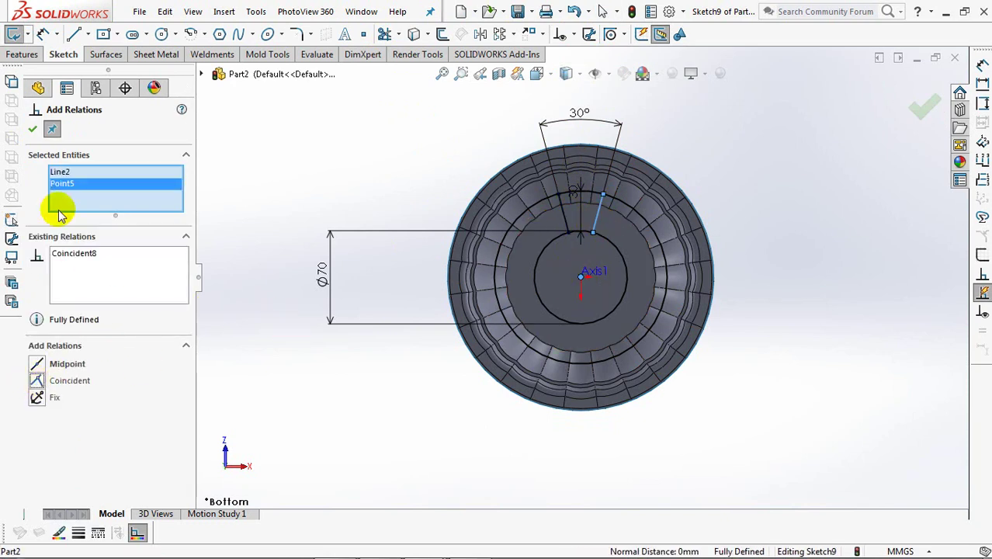
click(33, 132)
- Move the Ø70 dimension closer, return to the bottom view, and start a Circular Sketch Pattern
drag(338, 260, 416, 268)
middle_drag(443, 166, 349, 216)
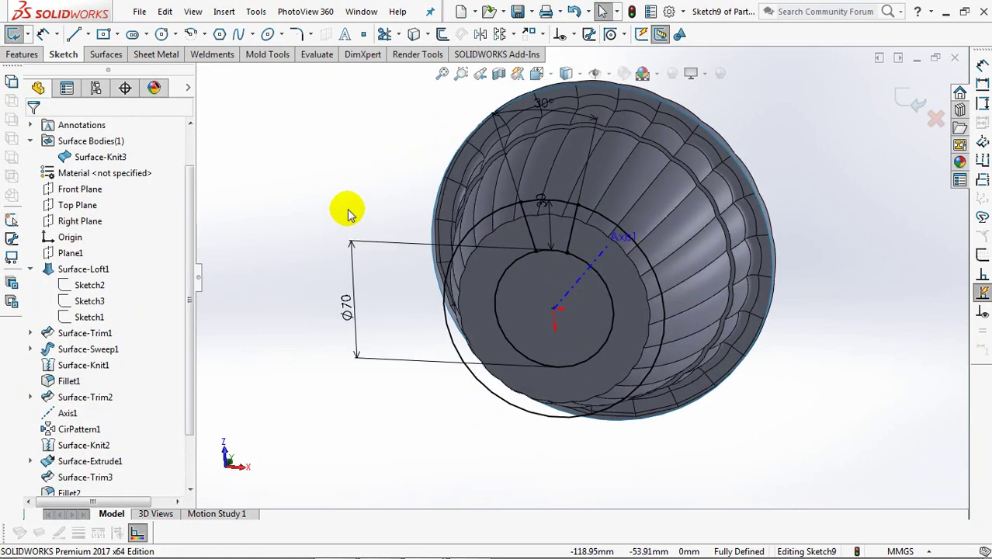
key(ctrl+6)
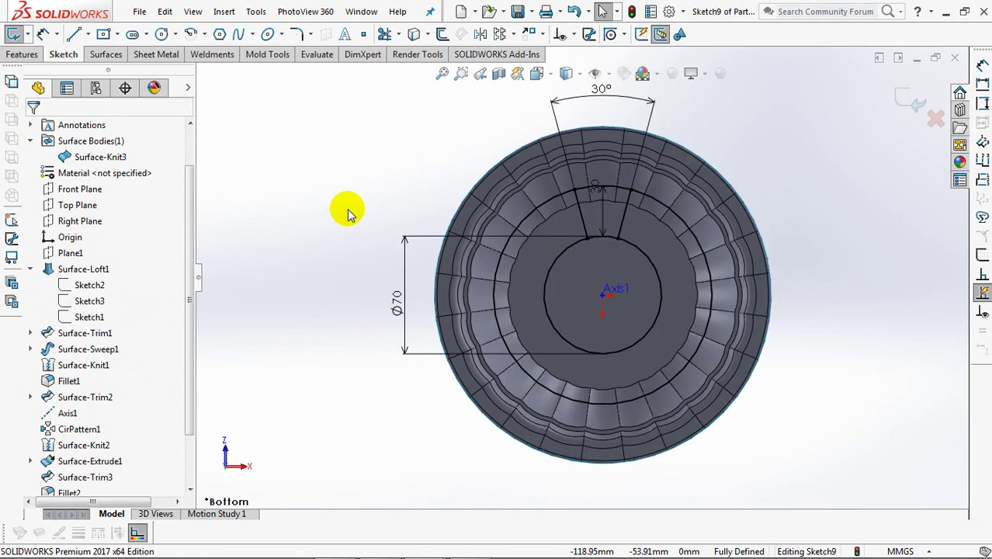
scroll(854, 203, down, 2)
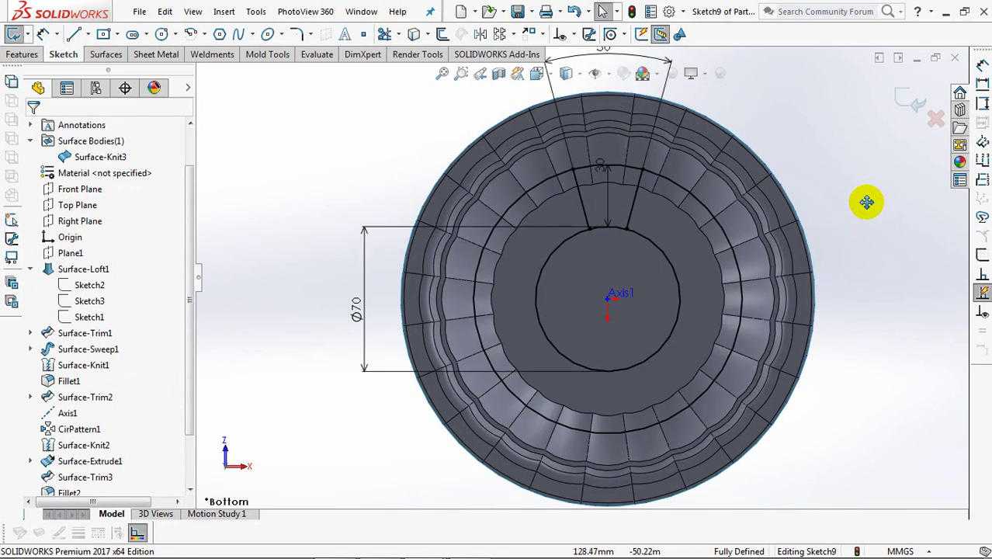
scroll(870, 206, down, 1)
scroll(829, 189, up, 1)
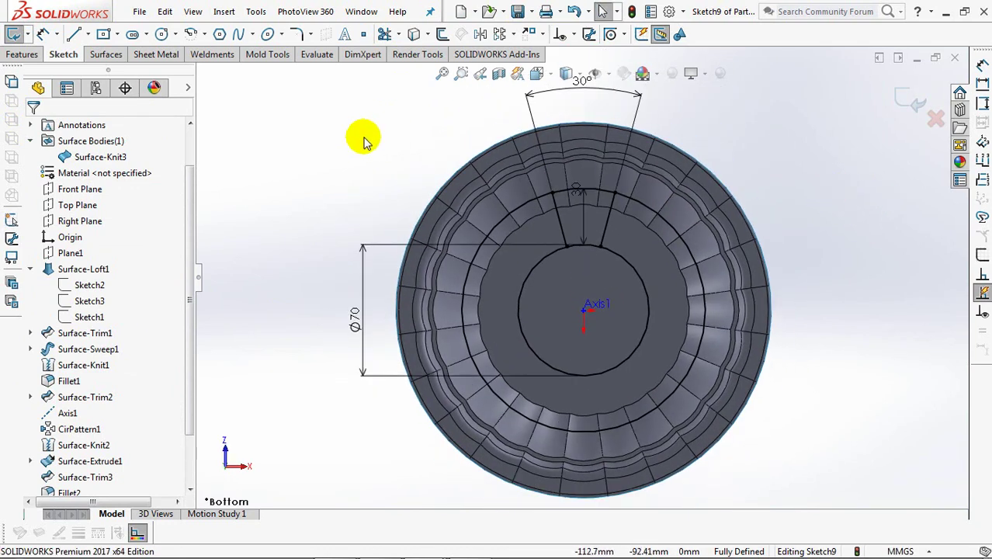
click(509, 34)
click(532, 69)
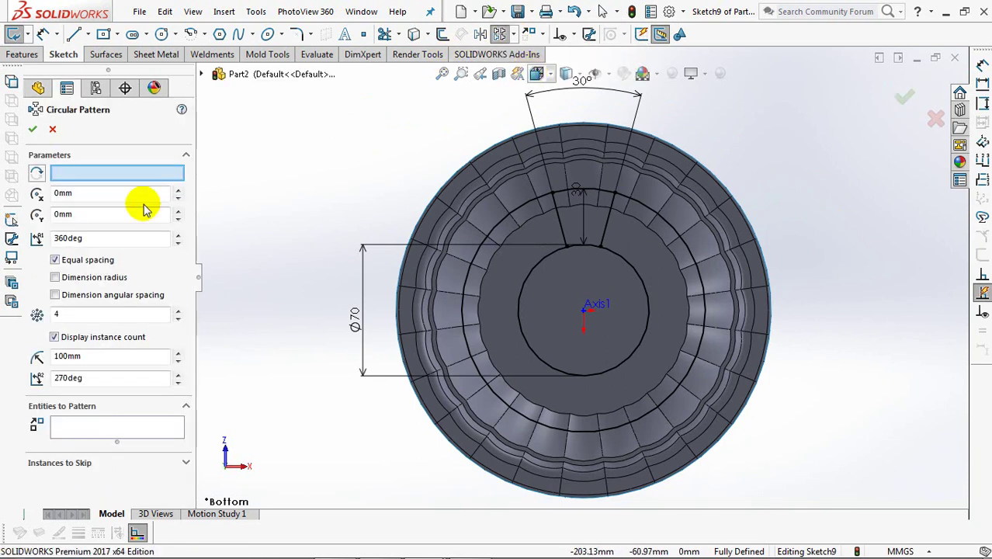
- Pattern the two radial lines in 6 instances over 360° around the axis
click(121, 433)
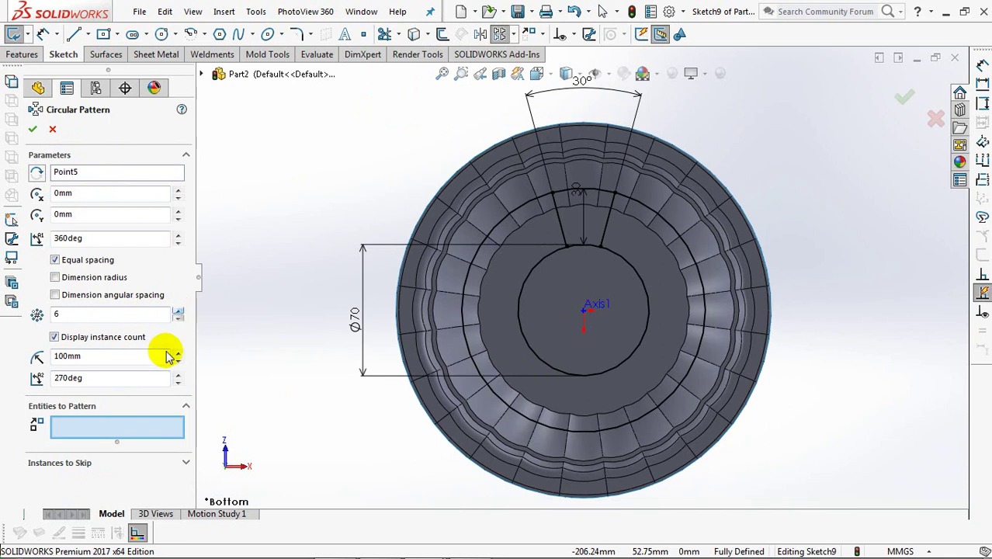
click(608, 234)
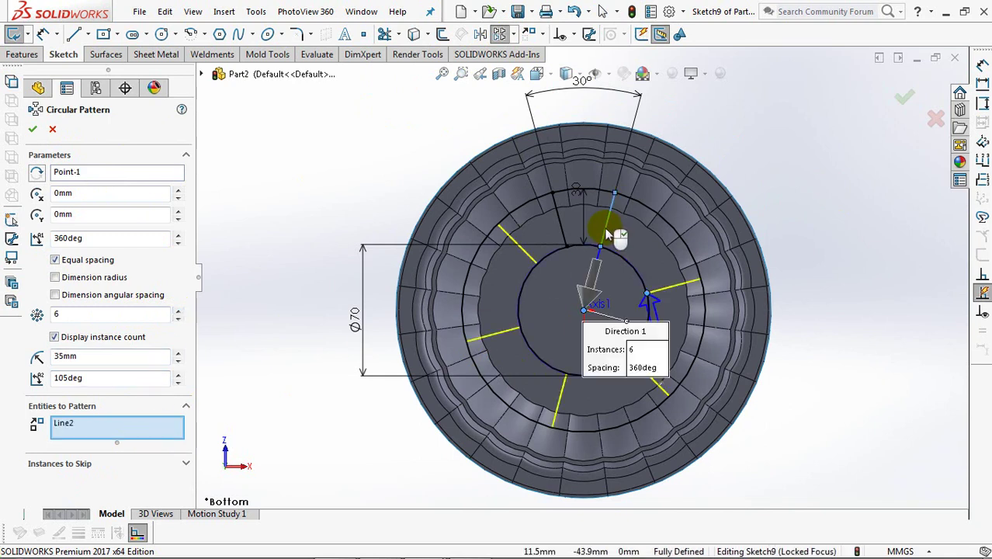
click(564, 231)
click(32, 132)
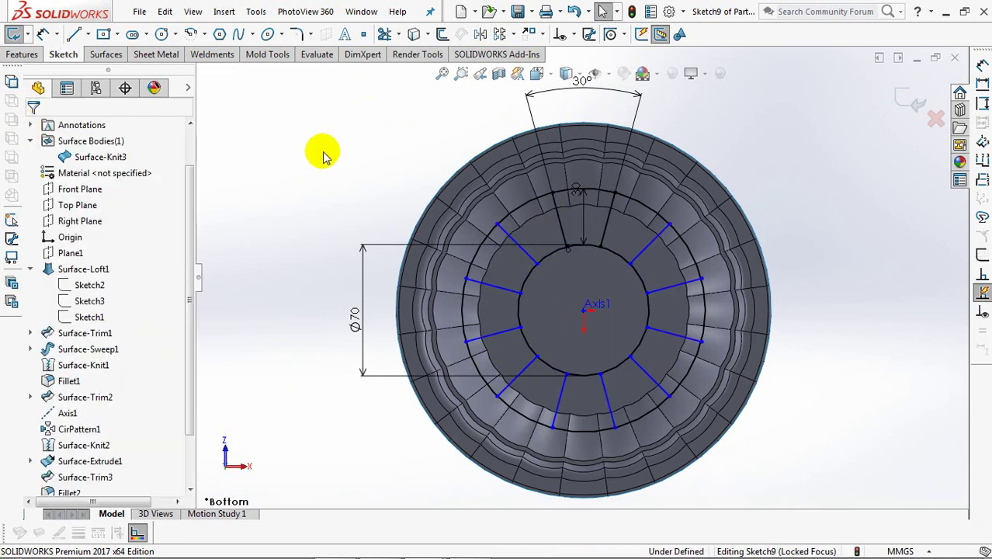
- Power-trim the excess arc segments so the sketch forms a closed tab outline
click(385, 34)
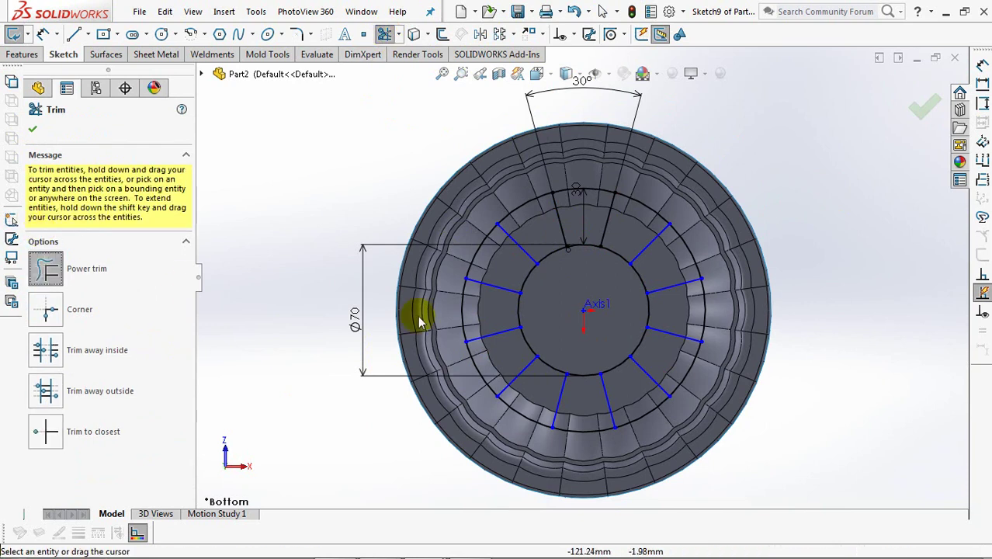
drag(591, 235, 528, 288)
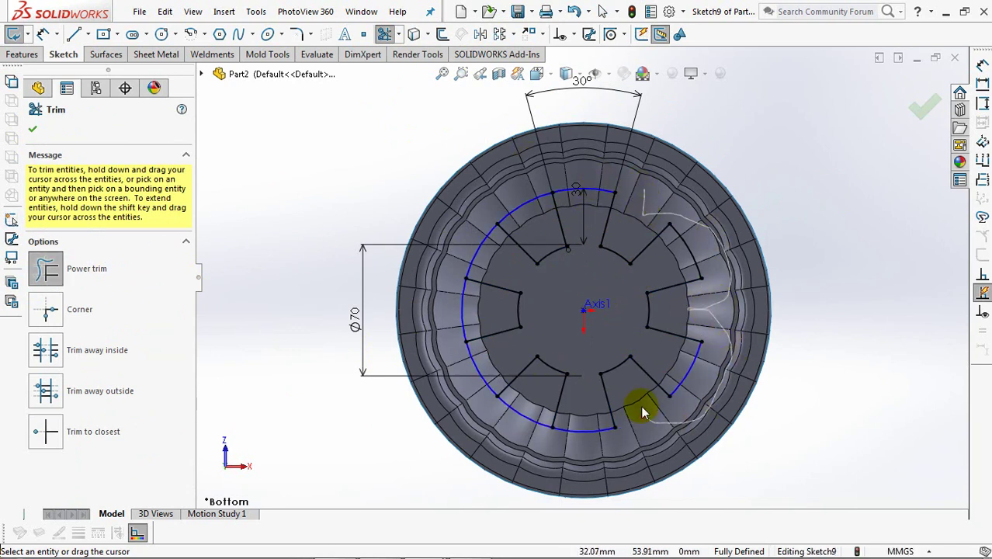
drag(522, 221, 475, 171)
click(32, 129)
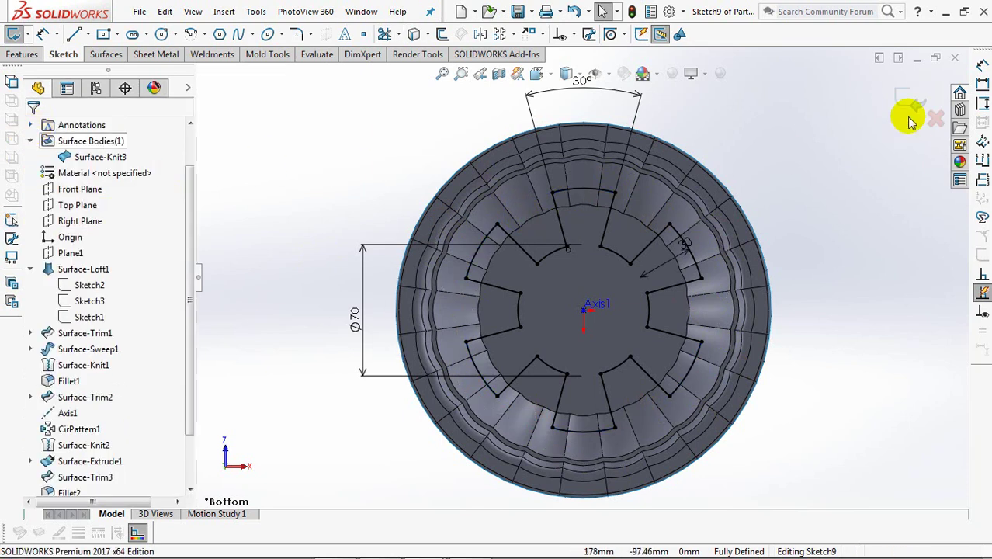
middle_drag(863, 233, 860, 182)
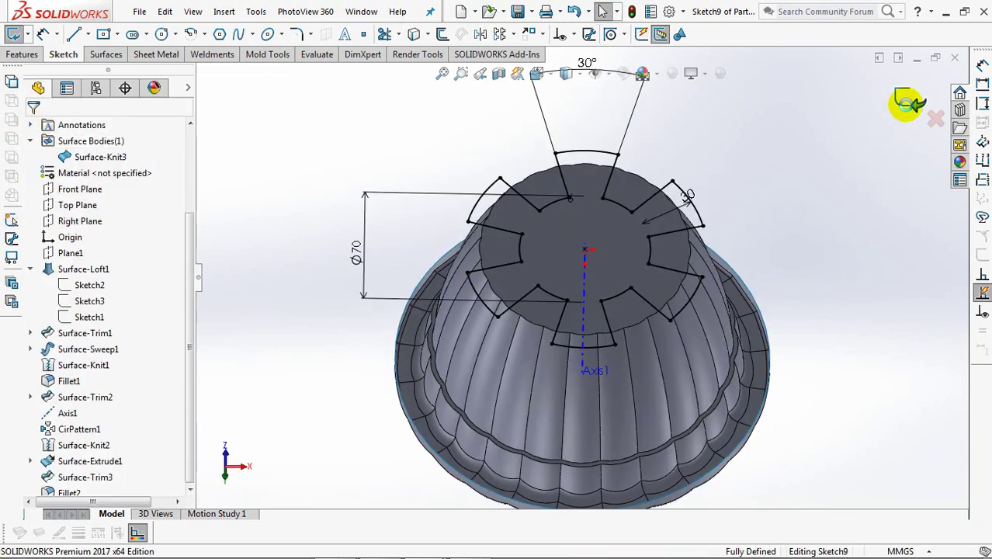
- Extrude the tab sketch as a capped surface, Blind 8 mm with a 3° draft
text(8)
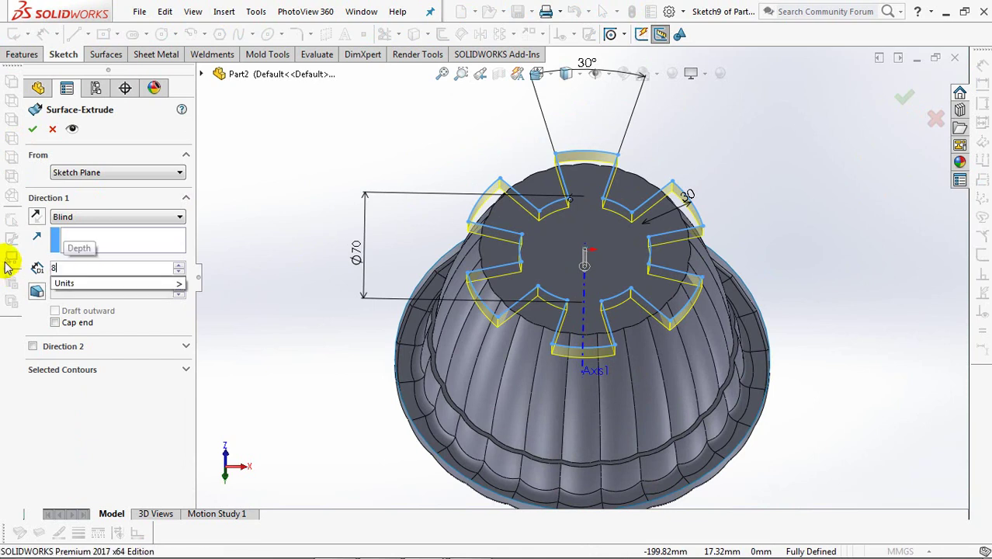
key(Return)
text(3)
key(Return)
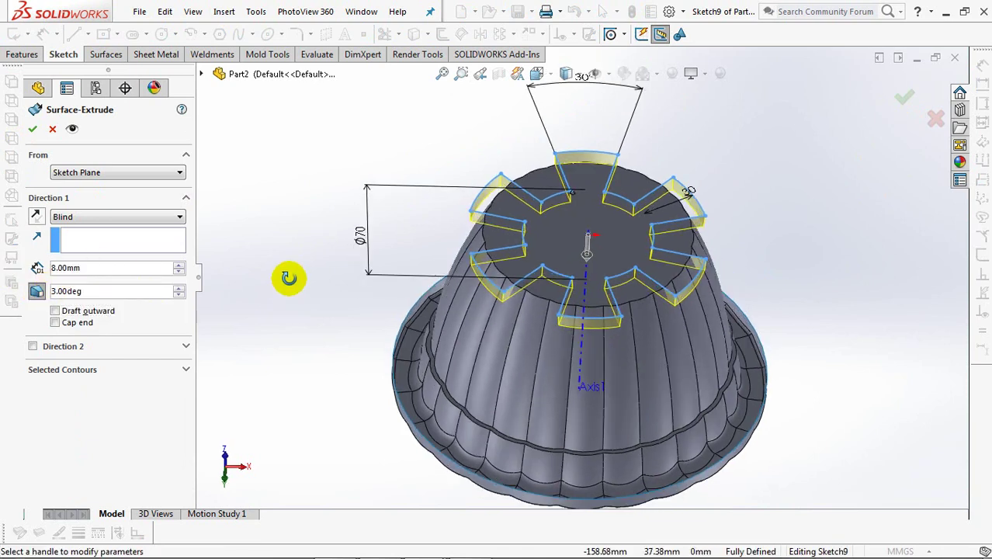
click(55, 322)
click(32, 129)
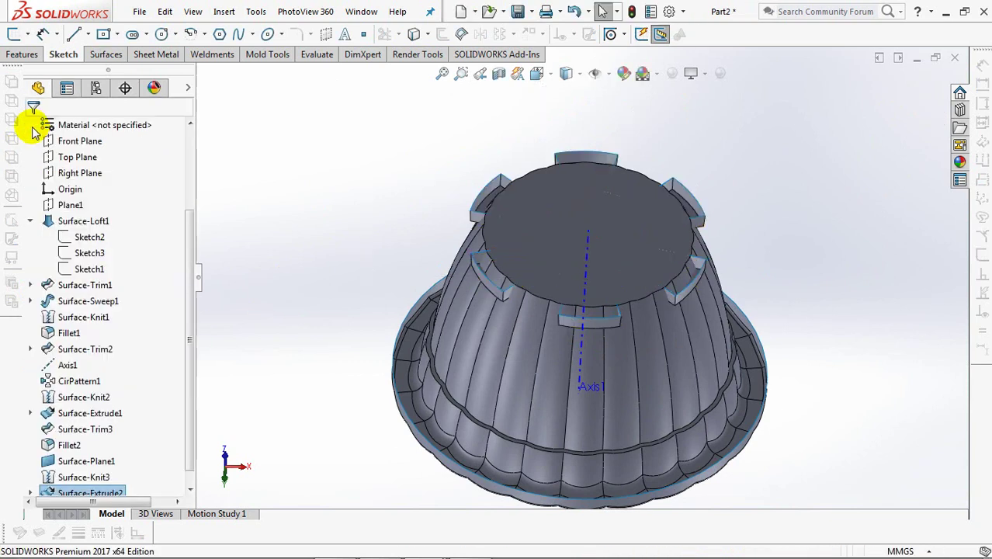
- Mutually trim the pot body and tab surface, keeping the pot and tab pieces
click(106, 54)
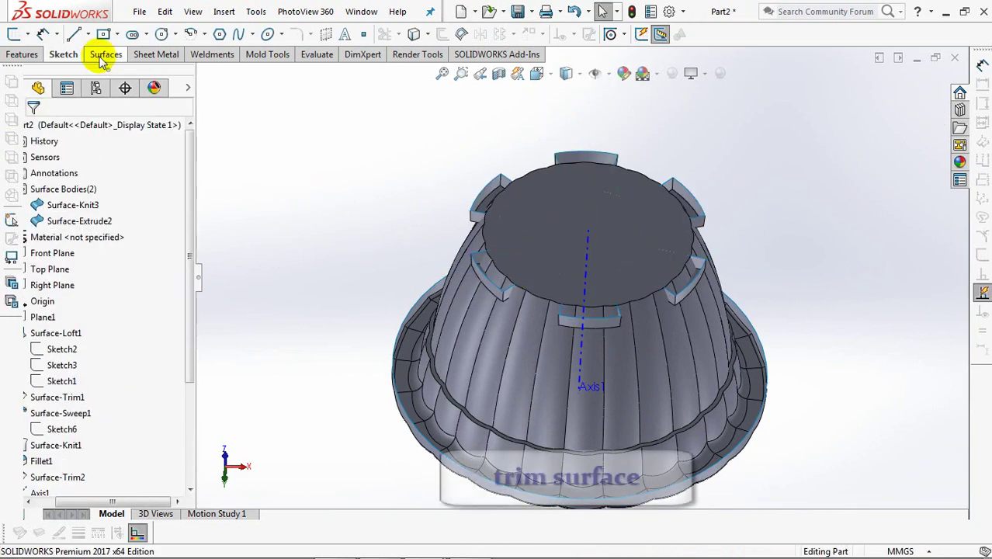
click(314, 34)
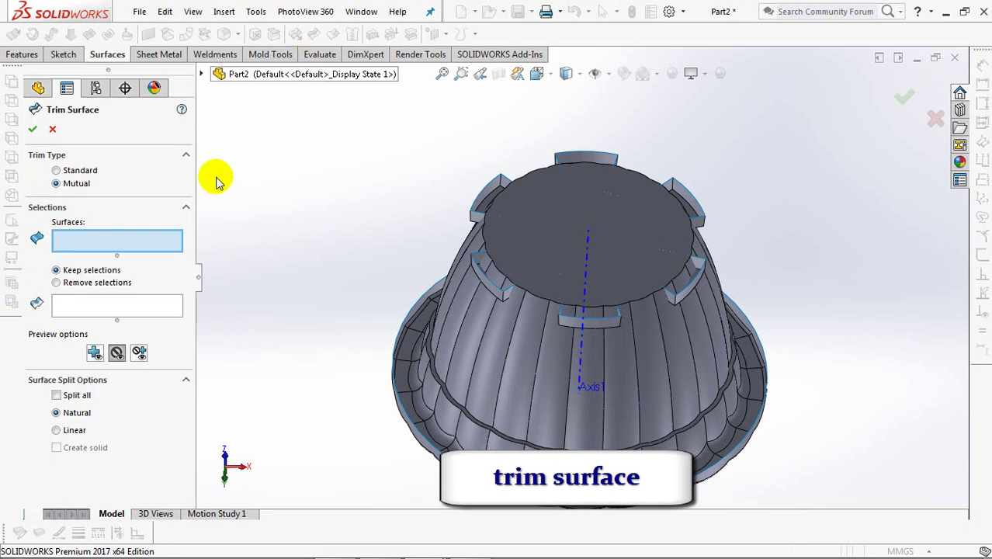
click(458, 334)
click(573, 318)
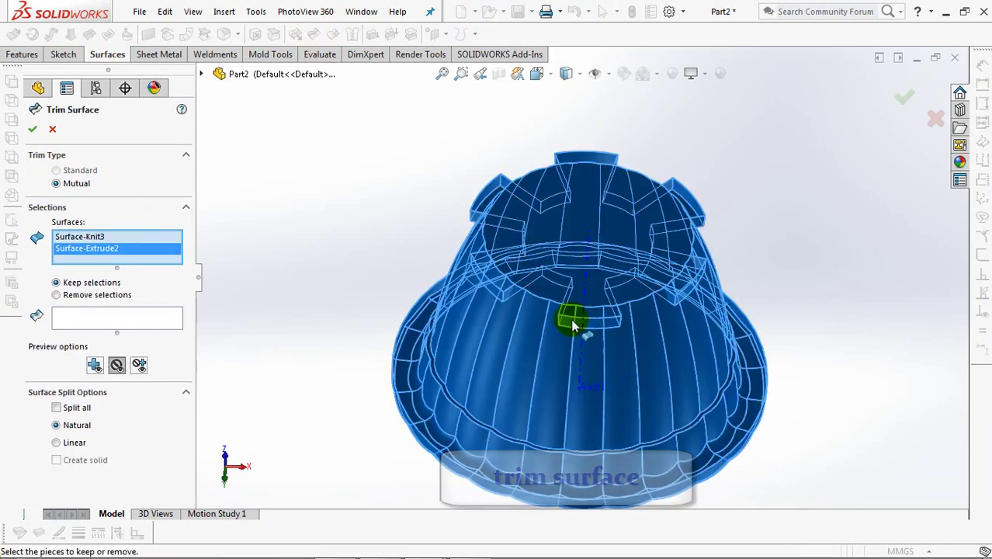
click(85, 319)
click(509, 362)
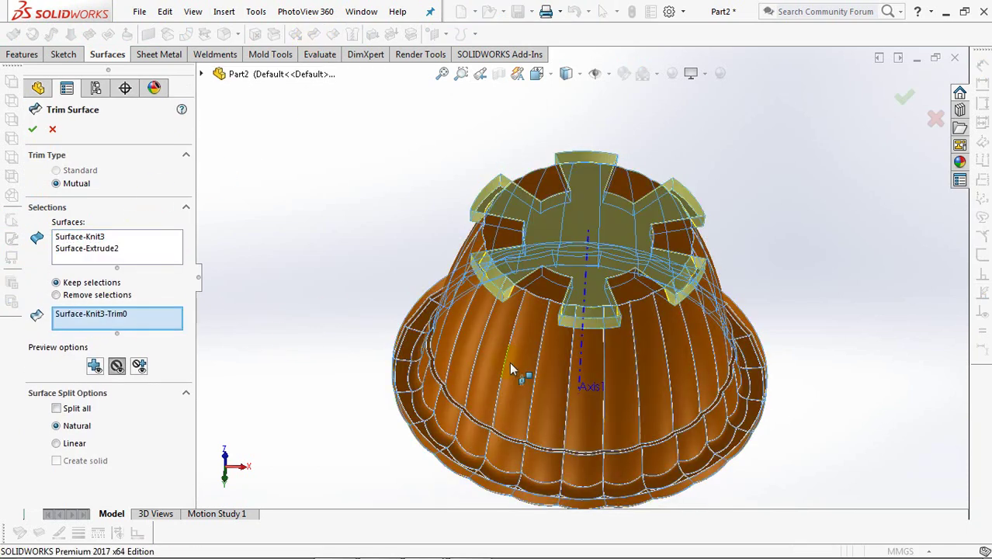
middle_drag(512, 361, 578, 224)
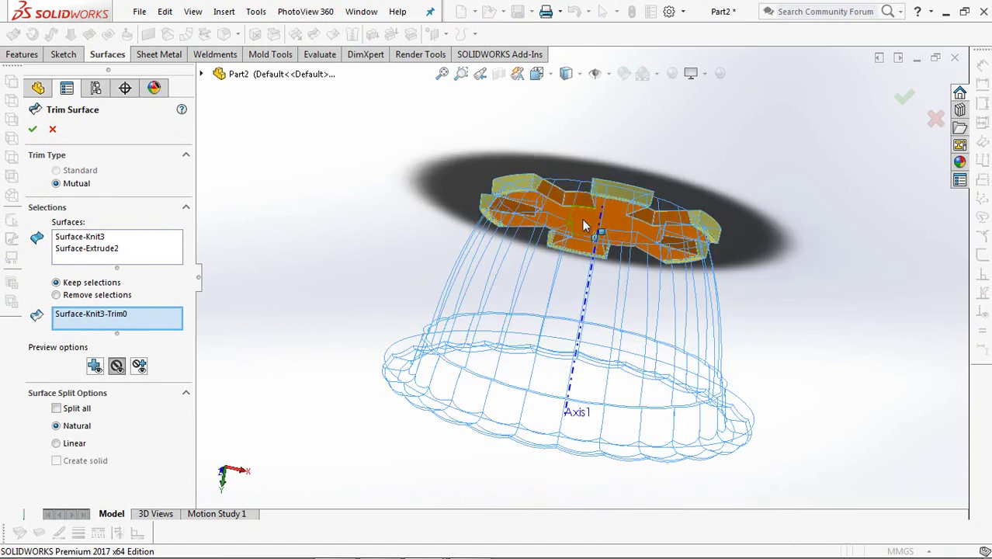
click(577, 225)
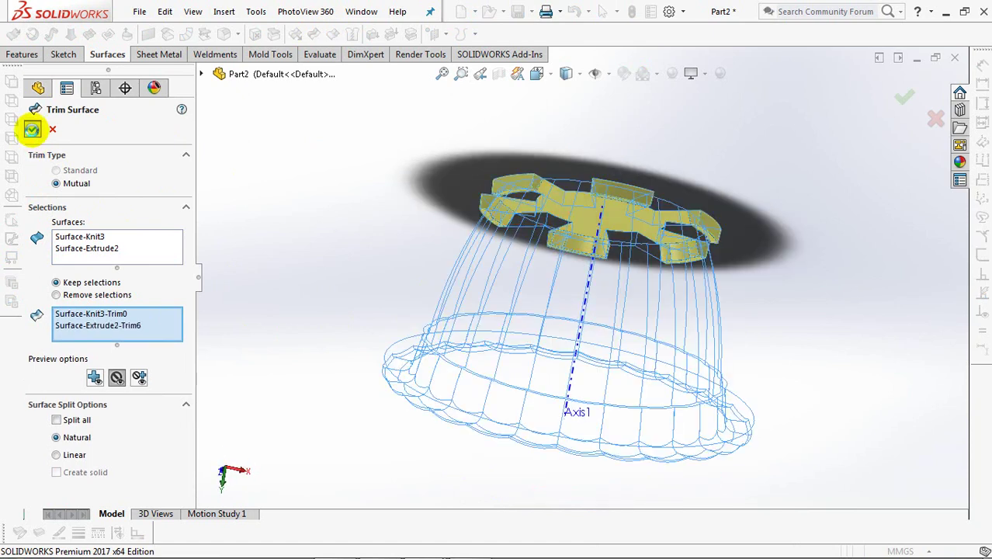
click(32, 130)
mouse_move(262, 210)
middle_down()
mouse_move(350, 323)
mouse_move(372, 184)
mouse_move(381, 305)
mouse_move(348, 224)
middle_up()
key(ctrl+7)
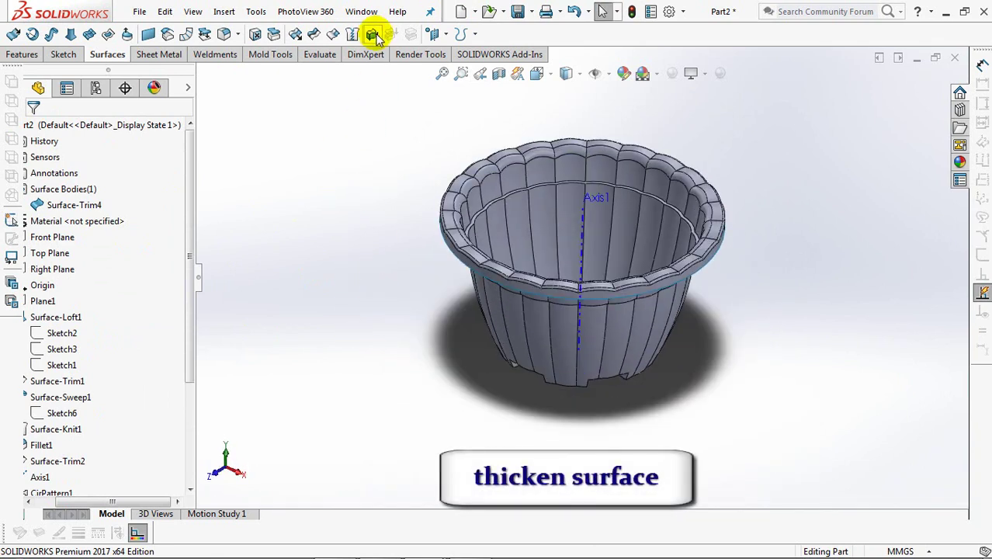
- Thicken Surface-Trim4 to a 1.5 mm wall and pick the flat base face for a new sketch
click(373, 34)
text(1.5)
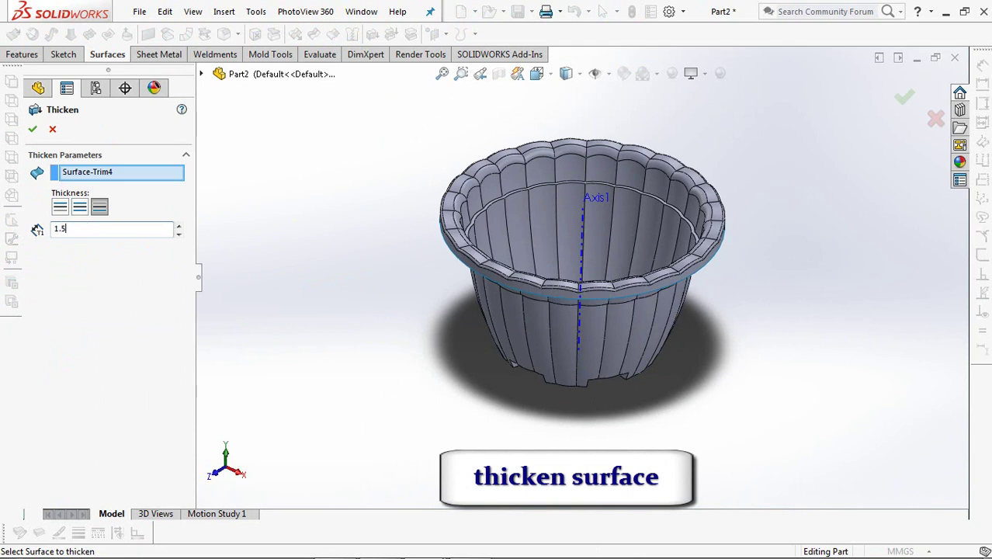
key(Return)
mouse_move(427, 407)
middle_down()
mouse_move(458, 244)
mouse_move(452, 264)
mouse_move(428, 204)
mouse_move(309, 218)
mouse_move(271, 249)
middle_up()
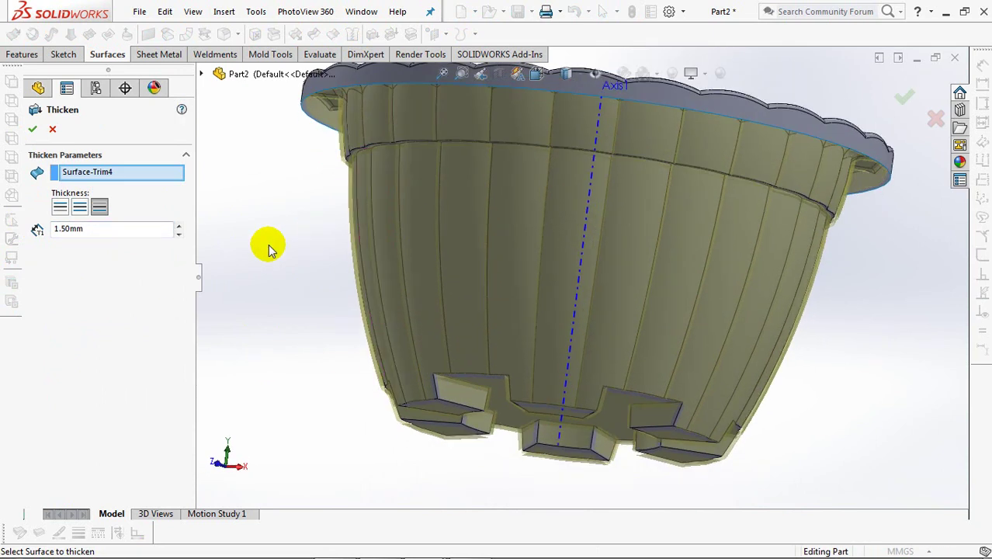
click(32, 130)
middle_drag(295, 407, 299, 148)
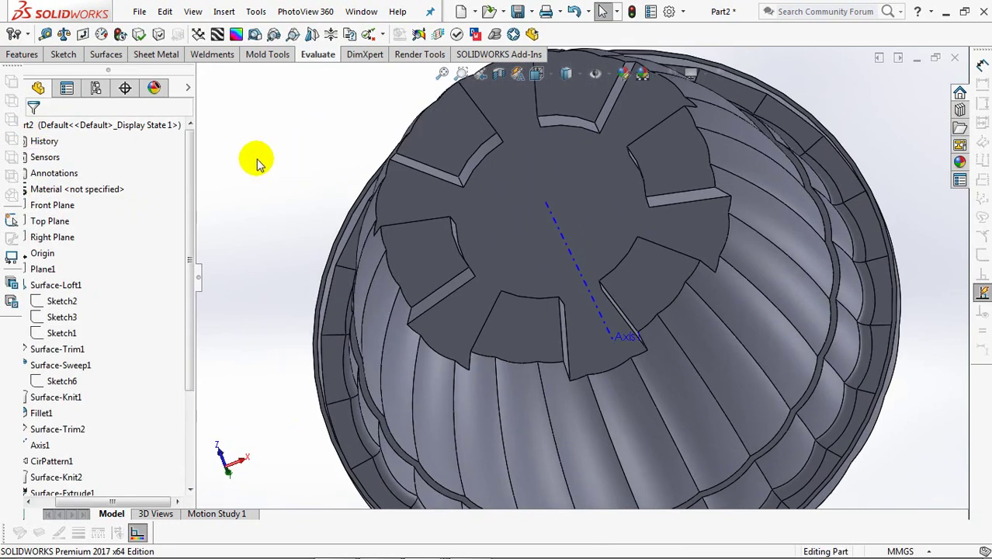
click(447, 139)
- On the pot base, sketch a six-sided circumscribed construction hexagon centred on the axis
click(513, 90)
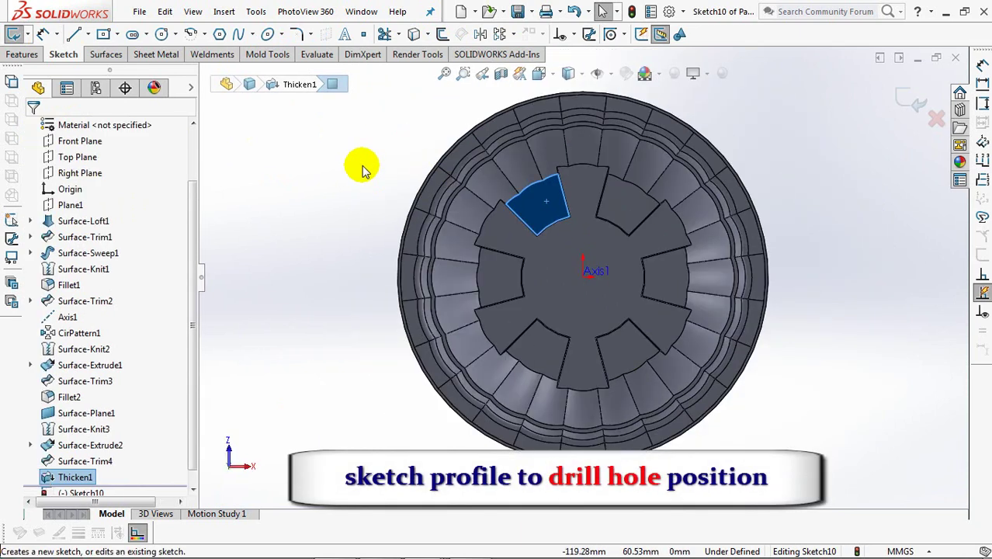
click(224, 35)
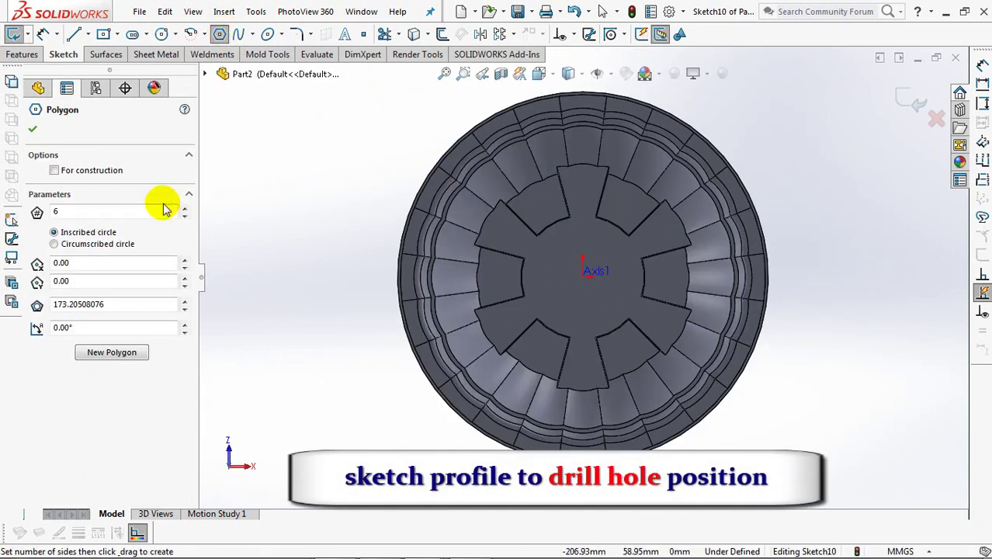
click(583, 275)
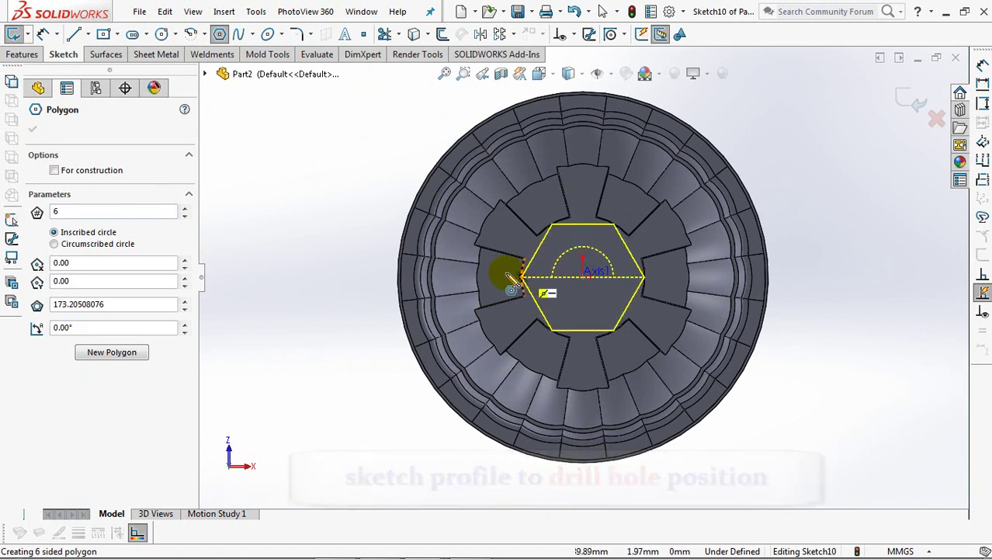
click(497, 276)
click(54, 170)
click(55, 244)
click(33, 128)
right_click(299, 153)
click(314, 160)
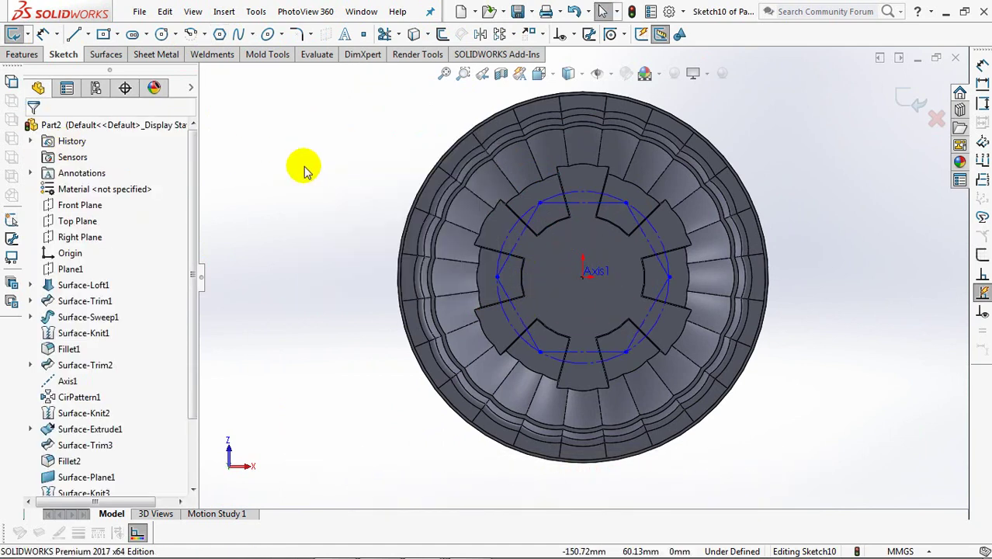
- Make the hexagon's top edge horizontal, dimension its circle to Ø93, and close the sketch
click(580, 203)
click(623, 141)
click(348, 153)
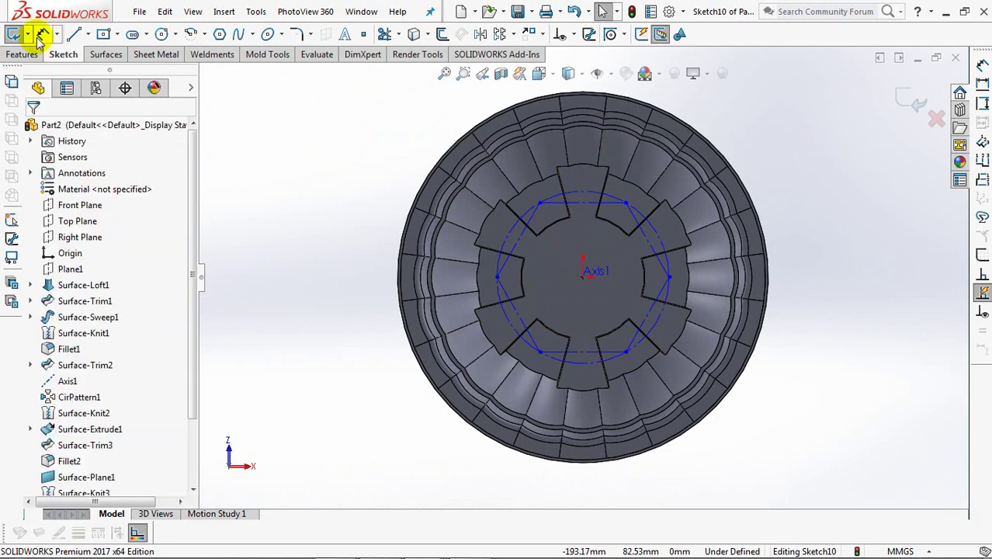
click(351, 267)
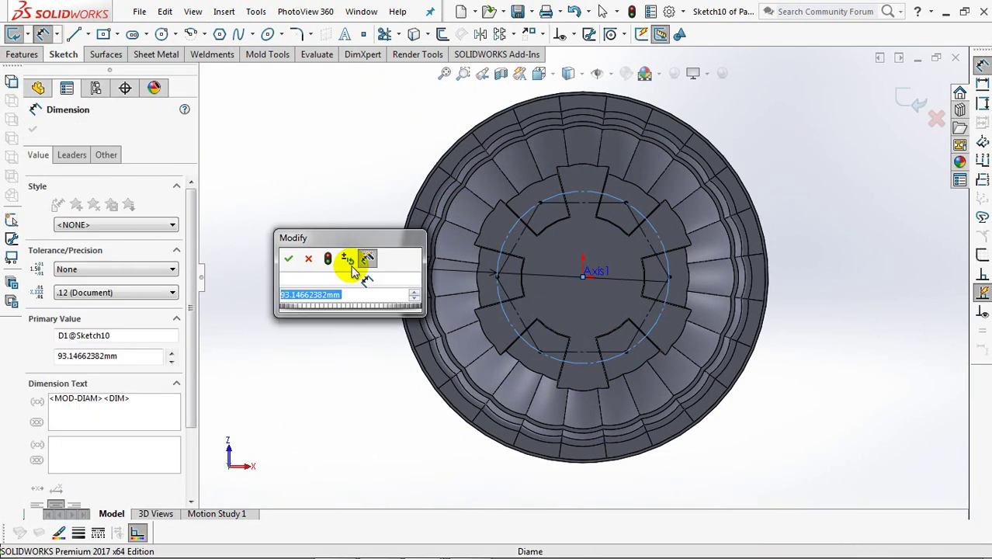
text(93)
click(289, 262)
key(Escape)
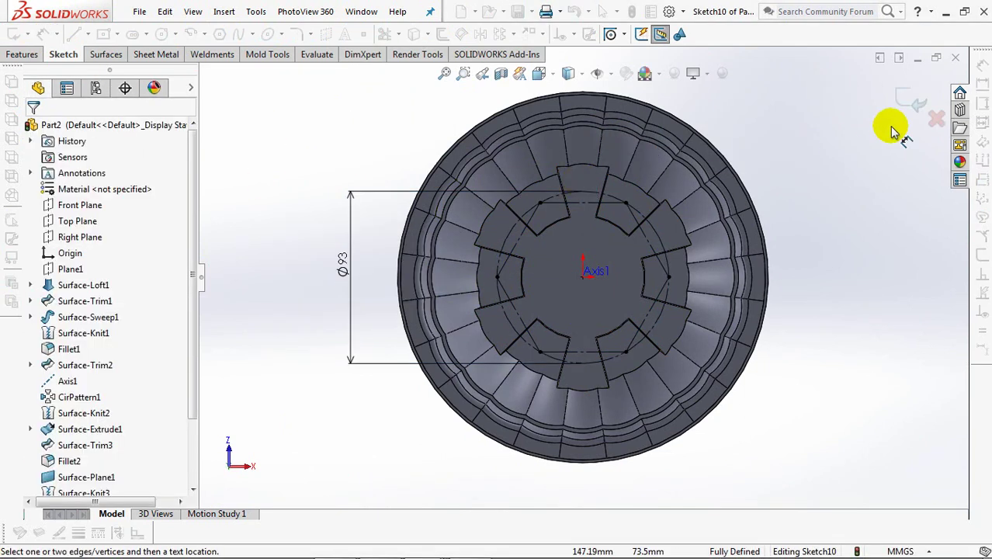
click(918, 103)
middle_drag(865, 297, 855, 339)
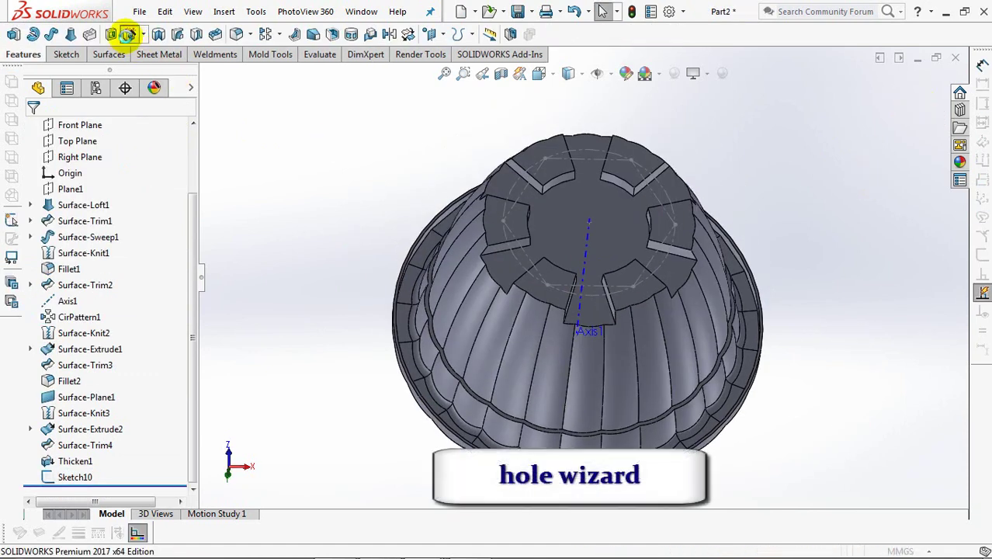
- Drill a Ø6.0 ISO through-all hole centred on one base tab
click(129, 34)
drag(191, 248, 194, 344)
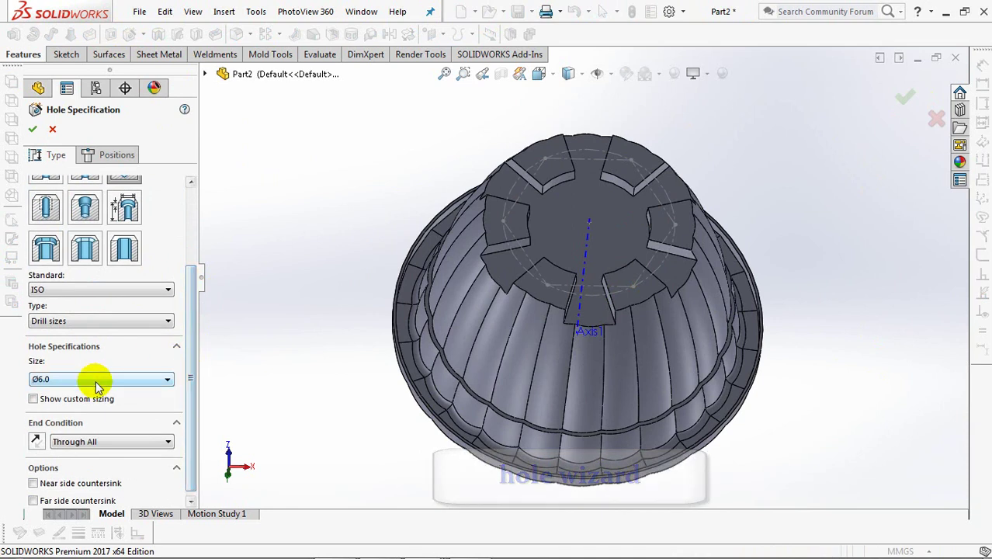
click(109, 155)
click(106, 278)
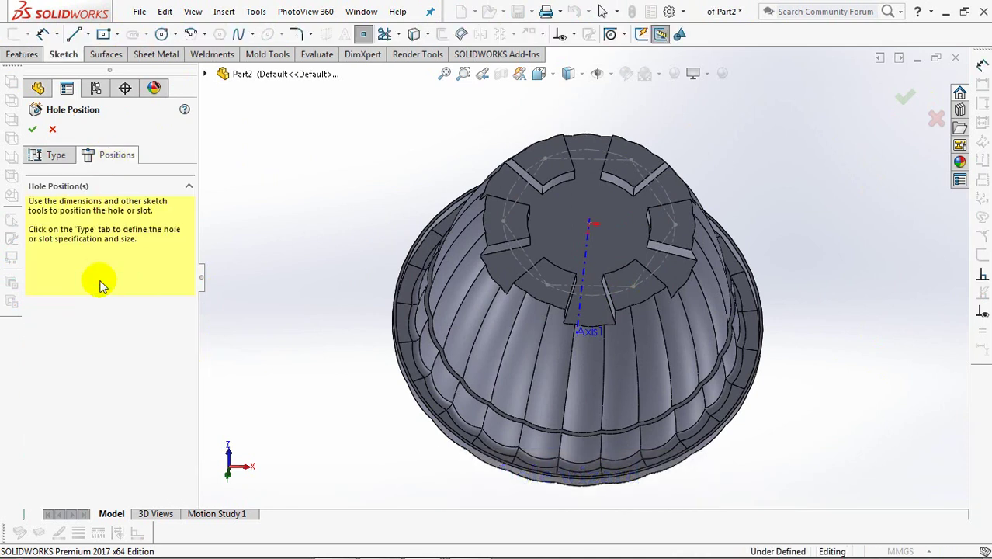
click(30, 129)
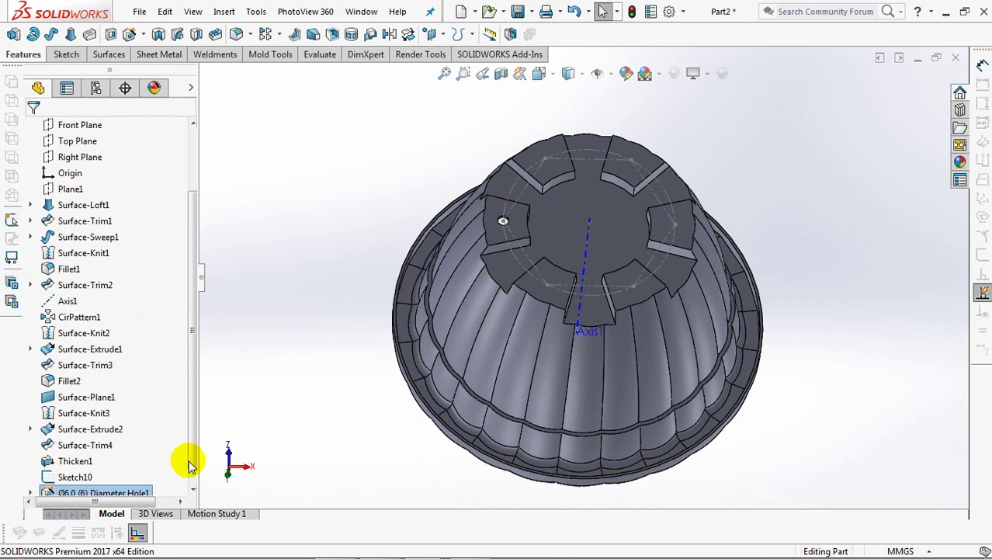
- Circular-pattern the hole into 12 instances over 360° around Axis1
scroll(188, 464, down, 1)
click(97, 477)
click(280, 34)
click(351, 75)
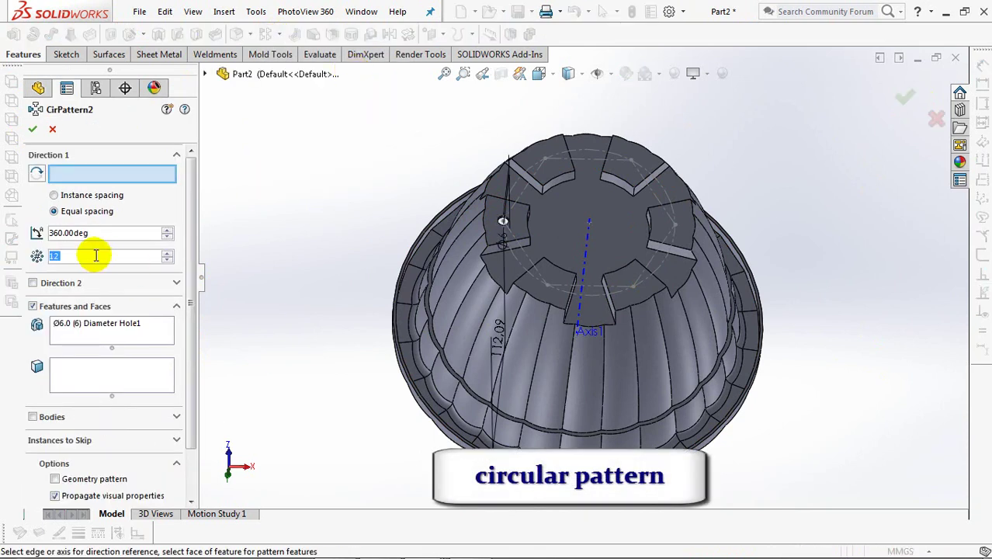
click(555, 273)
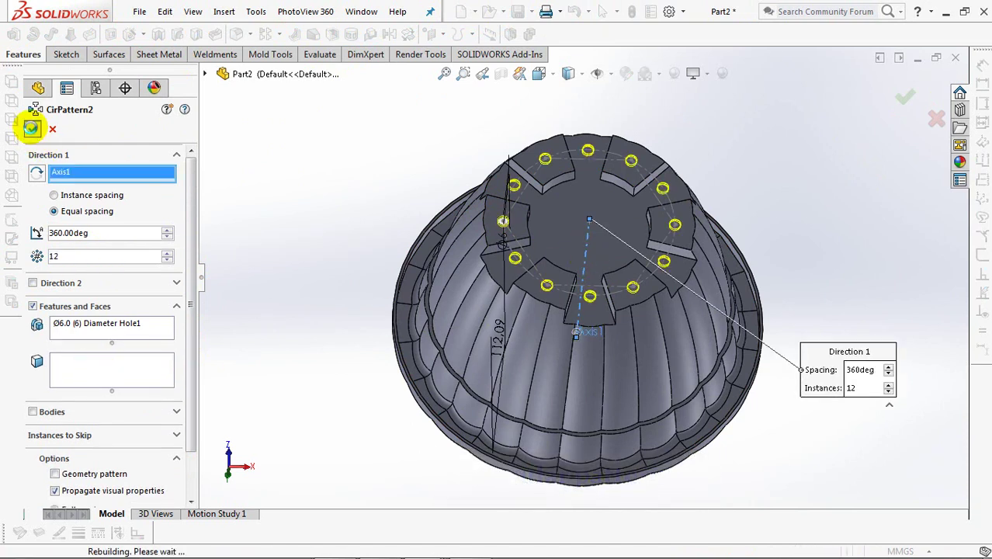
click(238, 35)
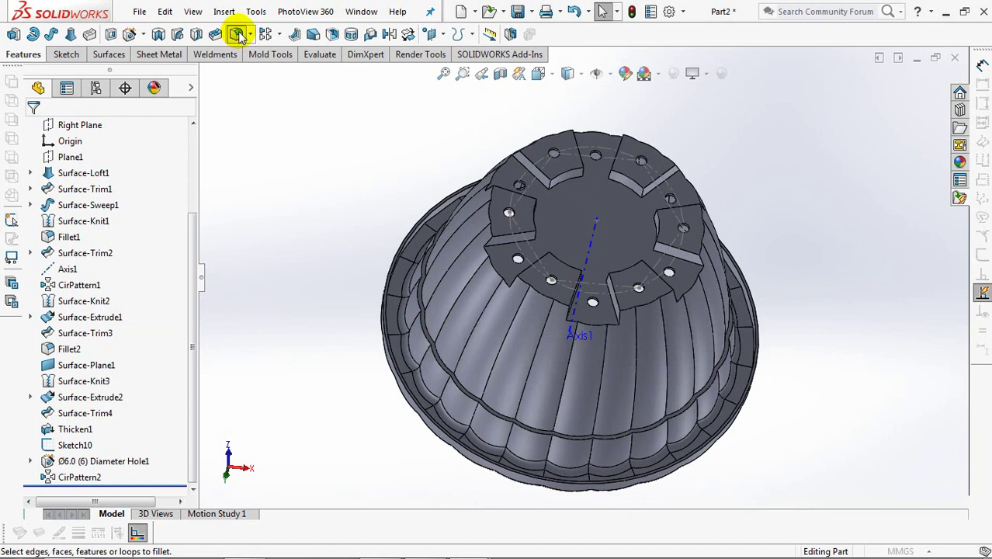
- Select the pot's inner scalloped edge loop for a 2 mm fillet
click(490, 412)
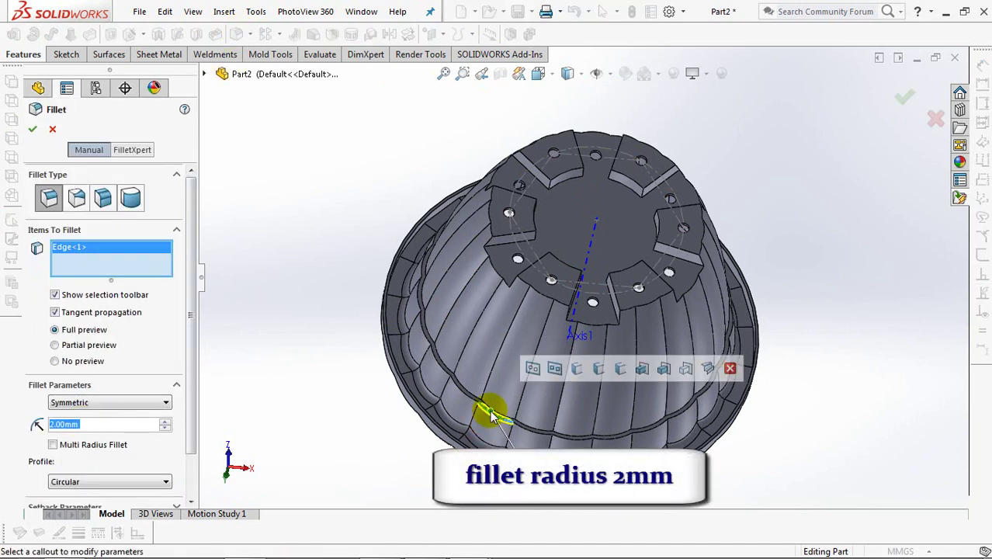
click(533, 369)
mouse_move(483, 395)
middle_down()
mouse_move(458, 280)
mouse_move(476, 210)
middle_up()
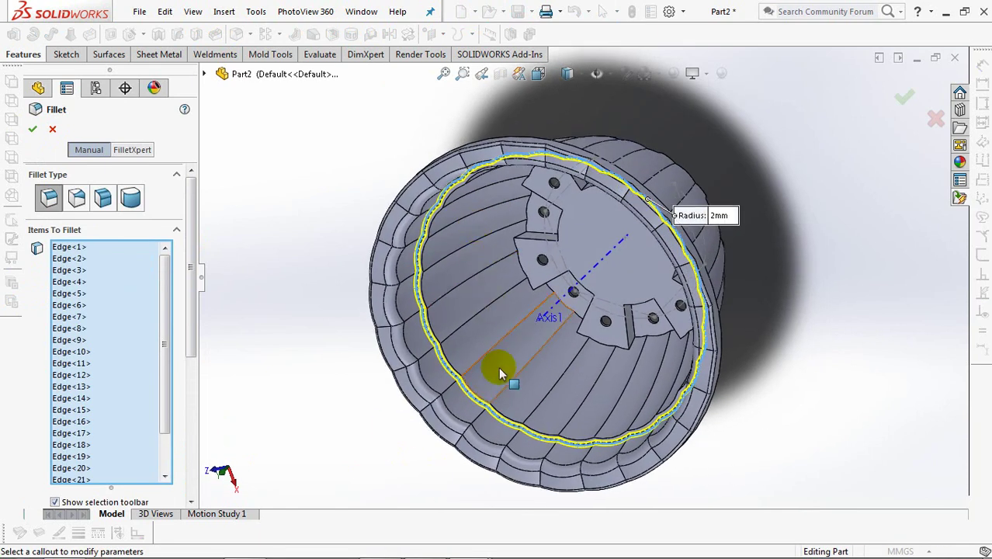
scroll(503, 347, down, 3)
ctrl+middle_drag(437, 443, 464, 347)
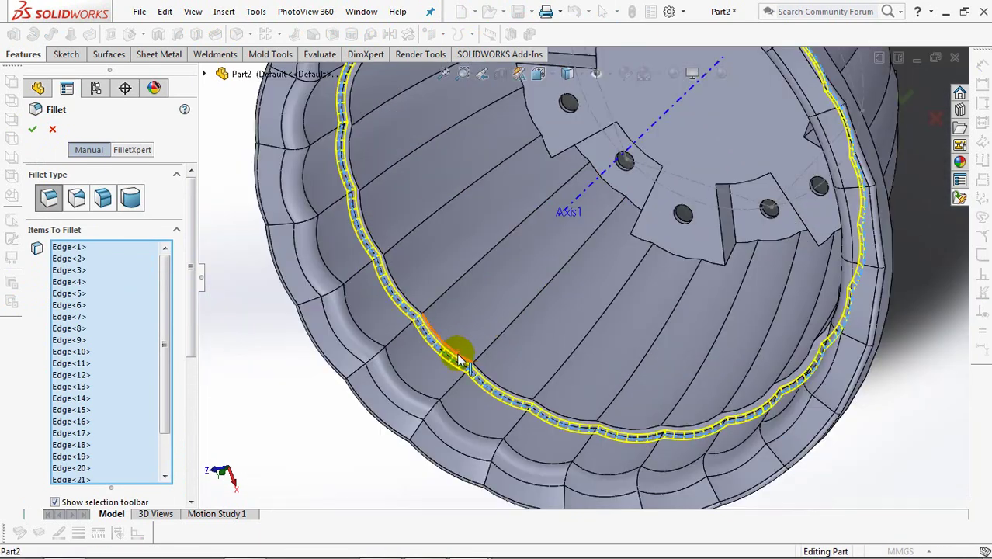
click(458, 359)
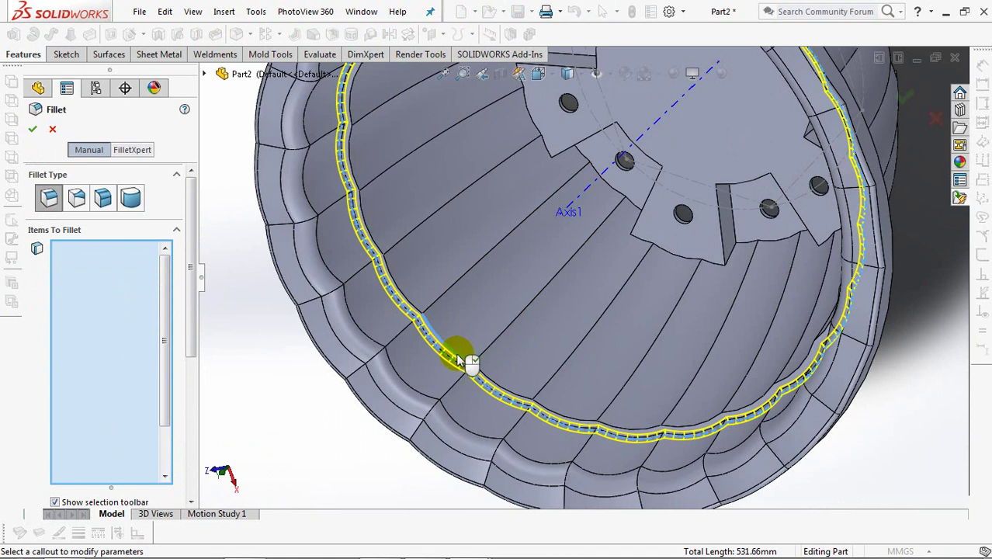
click(458, 359)
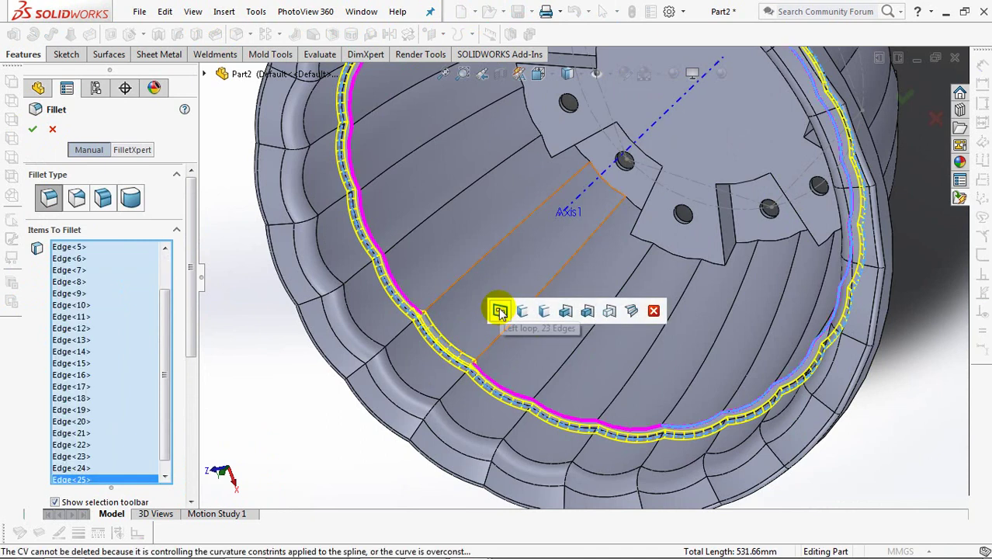
click(499, 311)
middle_drag(614, 292, 665, 215)
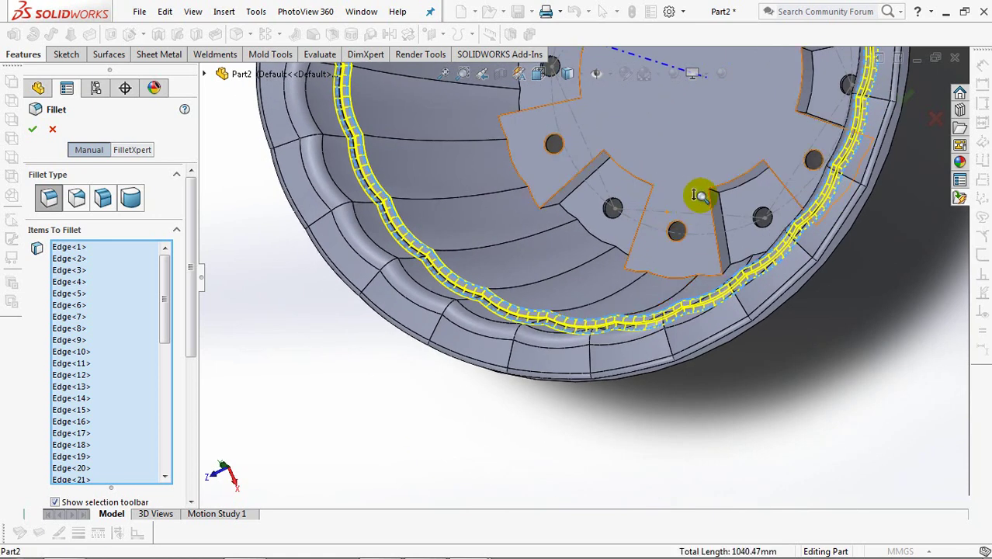
scroll(699, 190, down, 2)
click(703, 181)
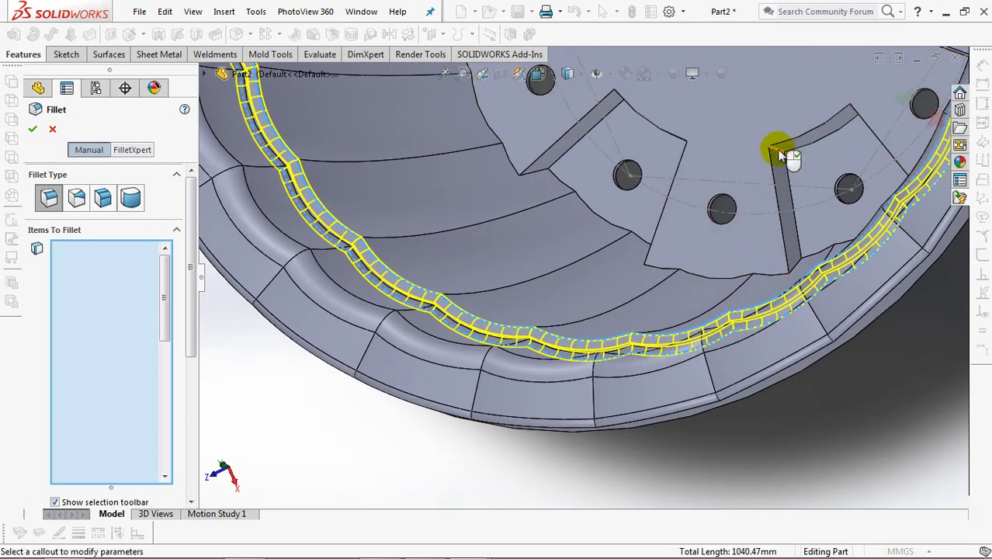
- With the fillet preview off, add the base tab notch edges around the pot
click(780, 154)
drag(191, 329, 191, 410)
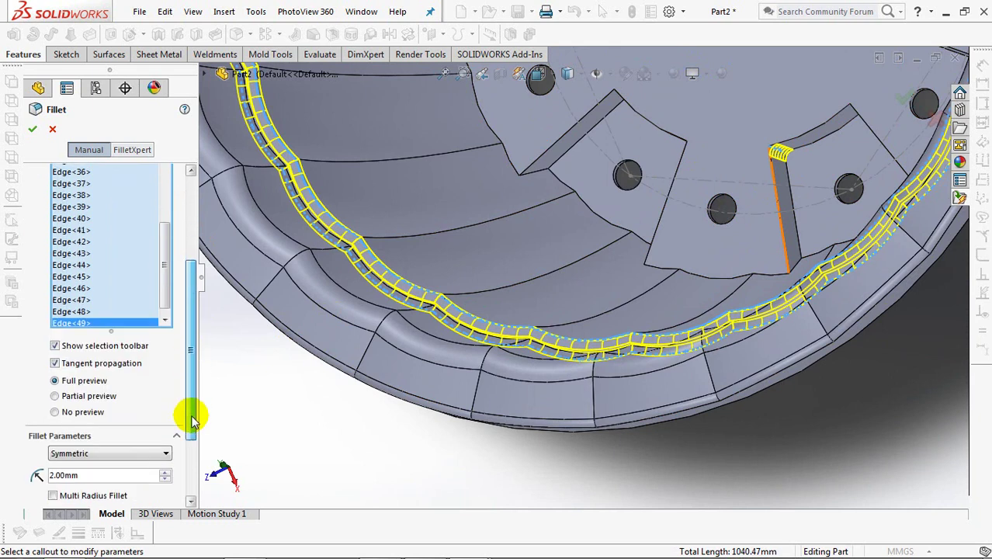
click(55, 411)
middle_drag(813, 169, 835, 126)
click(861, 109)
click(614, 108)
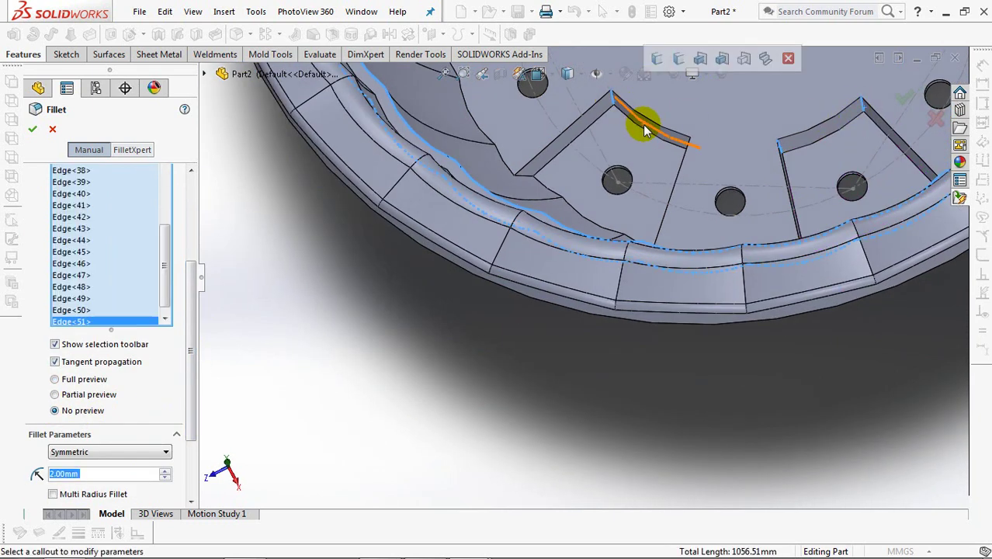
middle_drag(643, 126, 699, 160)
click(701, 155)
mouse_move(698, 118)
middle_down()
mouse_move(709, 315)
mouse_move(658, 280)
mouse_move(640, 281)
middle_up()
click(587, 224)
mouse_move(632, 228)
middle_down()
mouse_move(633, 182)
mouse_move(581, 137)
mouse_move(627, 309)
mouse_move(667, 224)
mouse_move(667, 186)
mouse_move(656, 247)
mouse_move(602, 239)
middle_up()
click(580, 137)
- Add the remaining notch edges and apply the 2 mm fillet
click(669, 193)
click(602, 240)
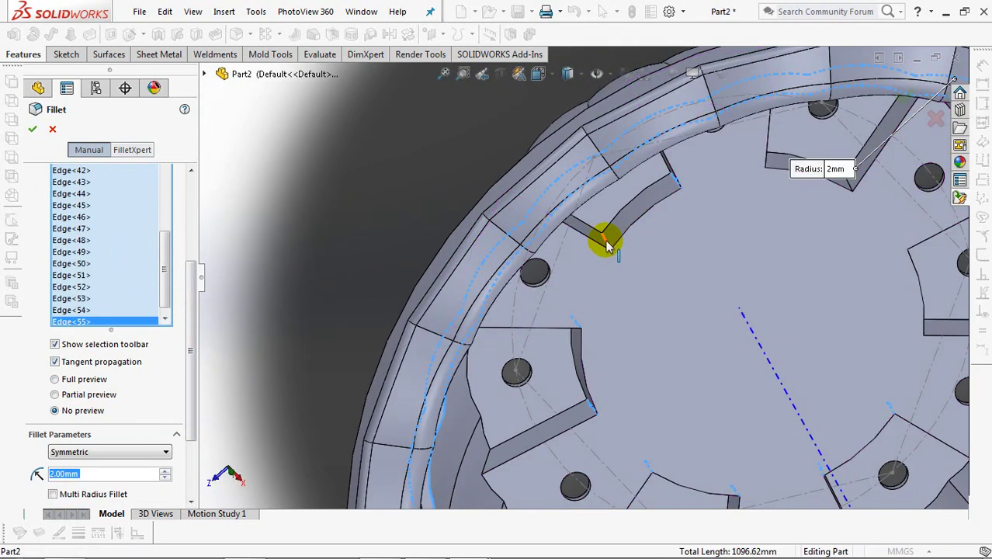
click(848, 178)
mouse_move(849, 179)
middle_down()
mouse_move(797, 195)
mouse_move(771, 163)
middle_up()
click(768, 163)
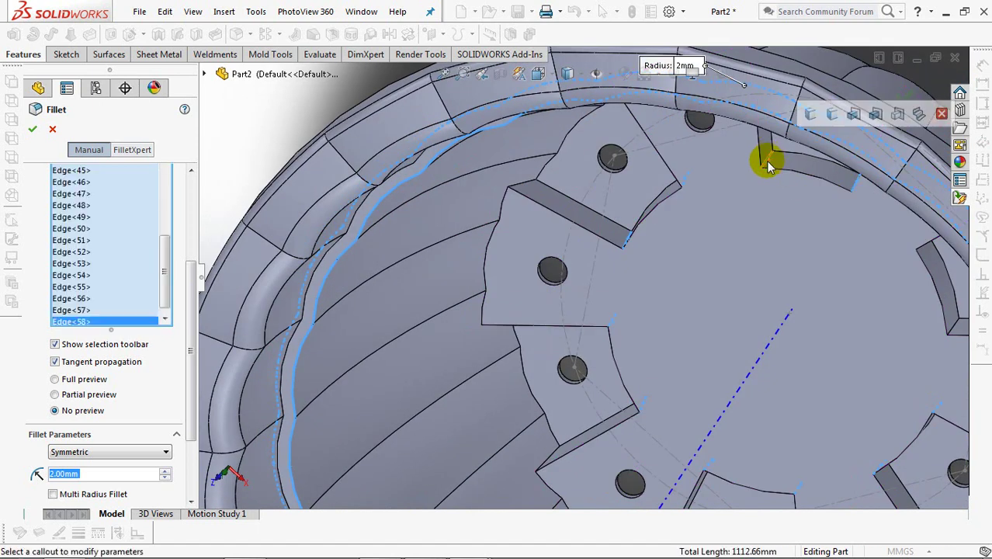
click(945, 325)
mouse_move(915, 229)
middle_down()
mouse_move(879, 237)
mouse_move(898, 250)
middle_up()
click(919, 244)
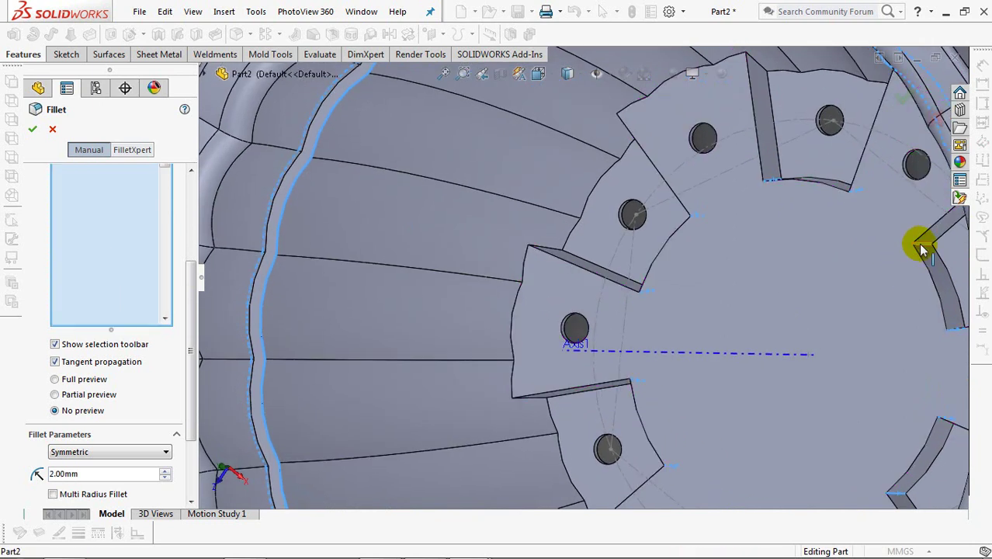
click(55, 380)
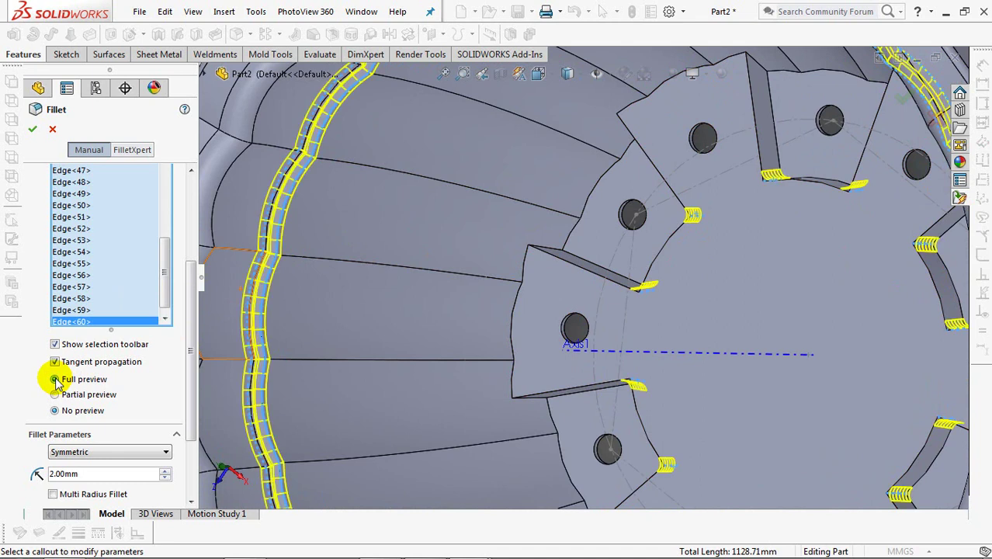
click(33, 130)
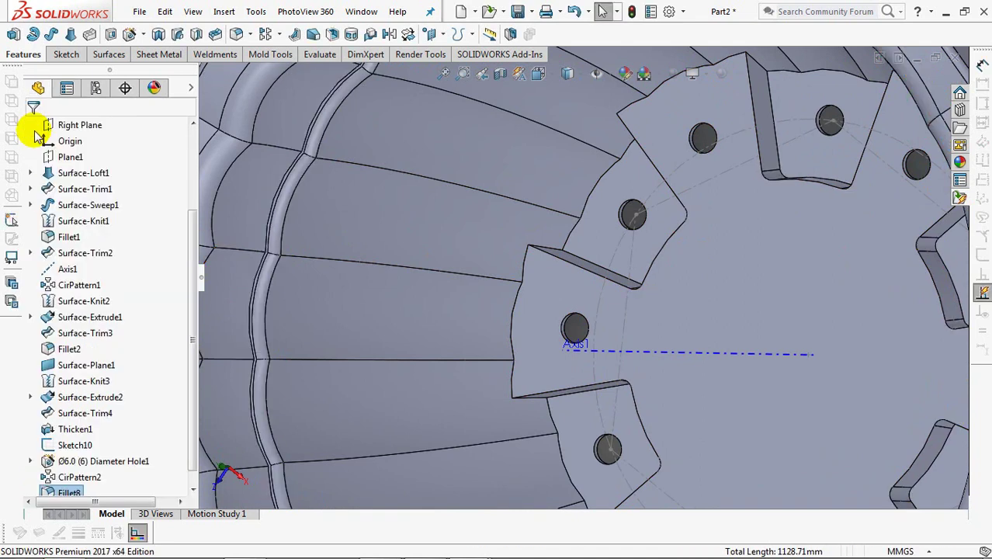
- Fillet the six notched edge chains around the base tabs at 2 mm
click(237, 34)
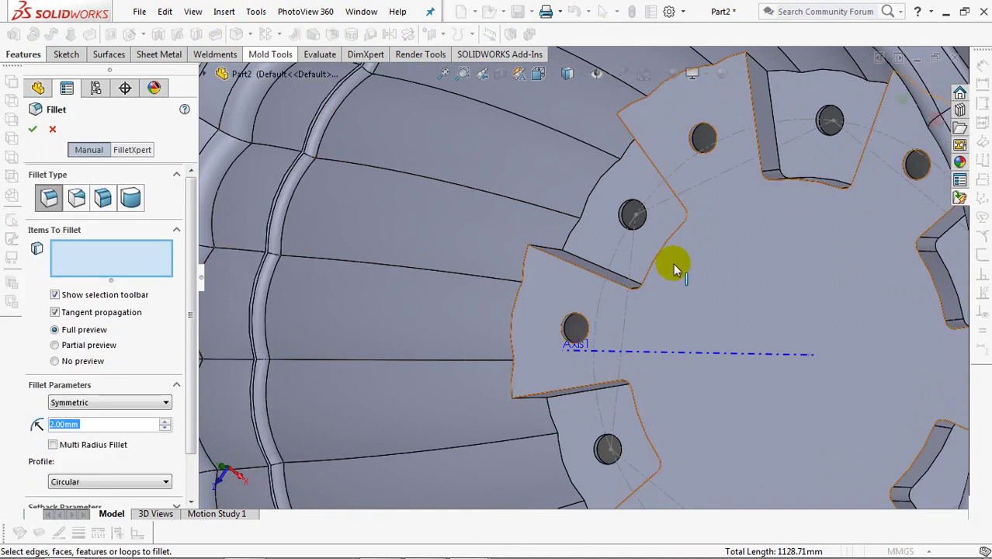
click(660, 249)
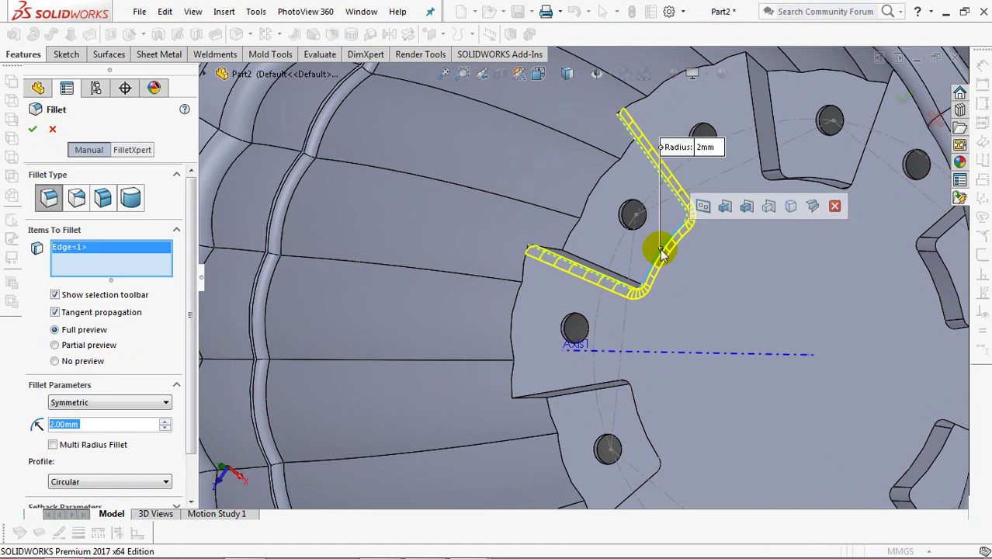
click(641, 425)
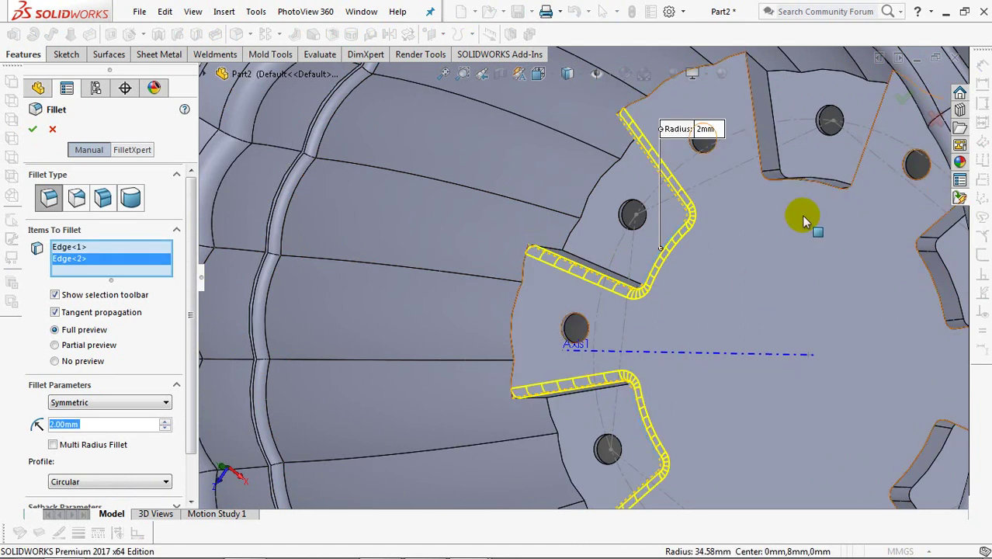
click(814, 183)
click(949, 310)
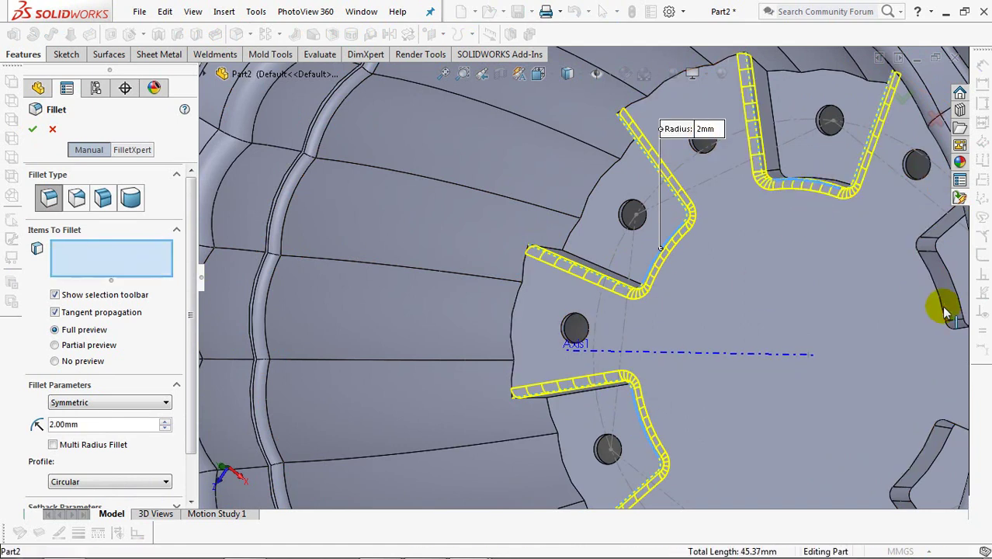
click(932, 444)
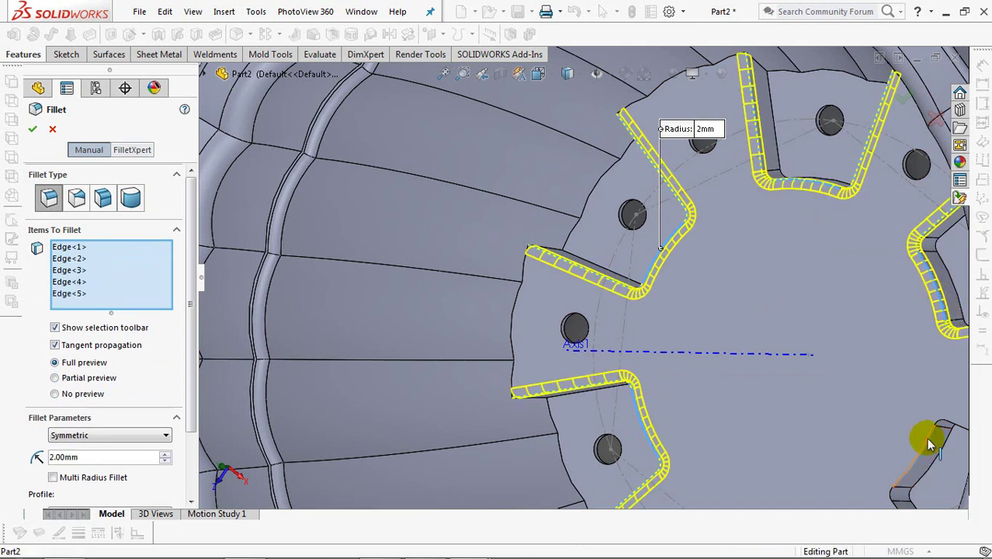
ctrl+middle_drag(821, 421, 824, 302)
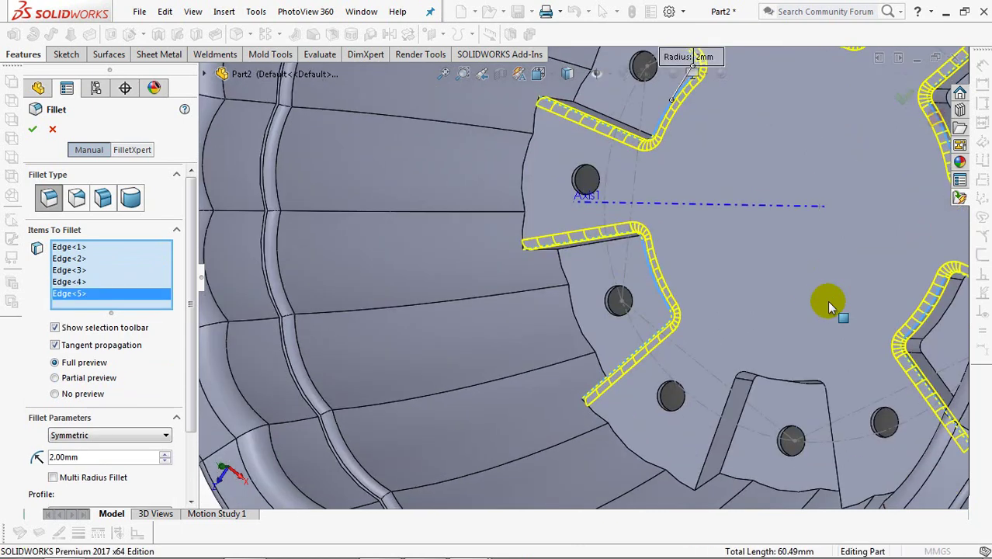
click(778, 385)
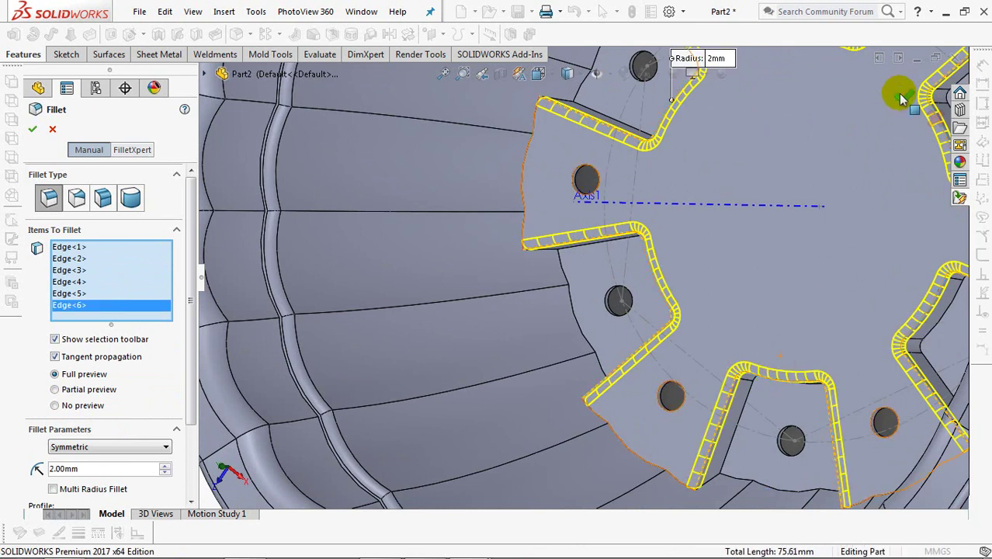
key(Return)
scroll(833, 160, up, 5)
mouse_move(819, 216)
middle_down()
mouse_move(678, 401)
mouse_move(757, 288)
middle_up()
mouse_move(773, 342)
middle_down()
mouse_move(709, 332)
mouse_move(742, 376)
mouse_move(731, 332)
mouse_move(743, 314)
middle_up()
scroll(722, 279, down, 2)
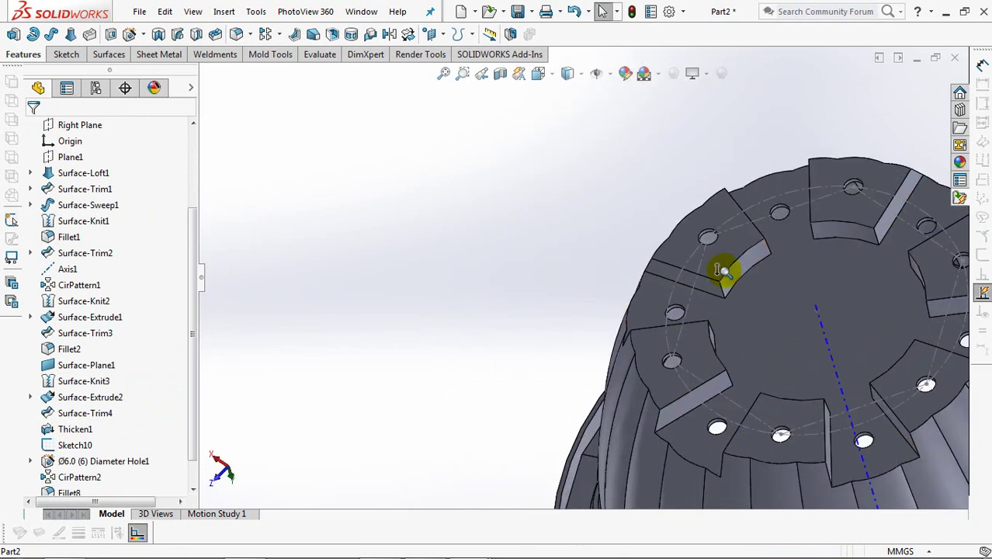
scroll(850, 339, down, 2)
- Start a 2 mm fillet on the short side edges of the first base tabs
scroll(544, 270, down, 3)
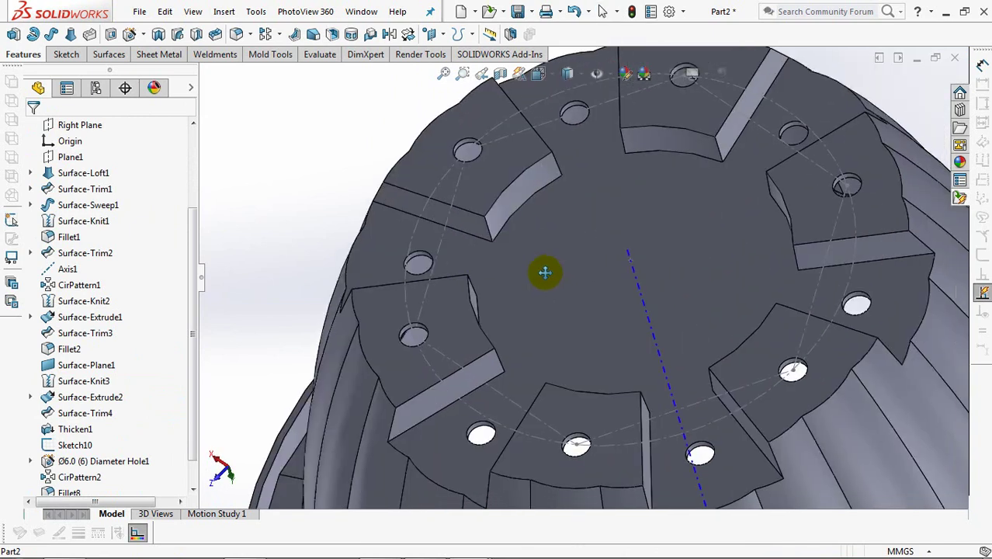
click(237, 33)
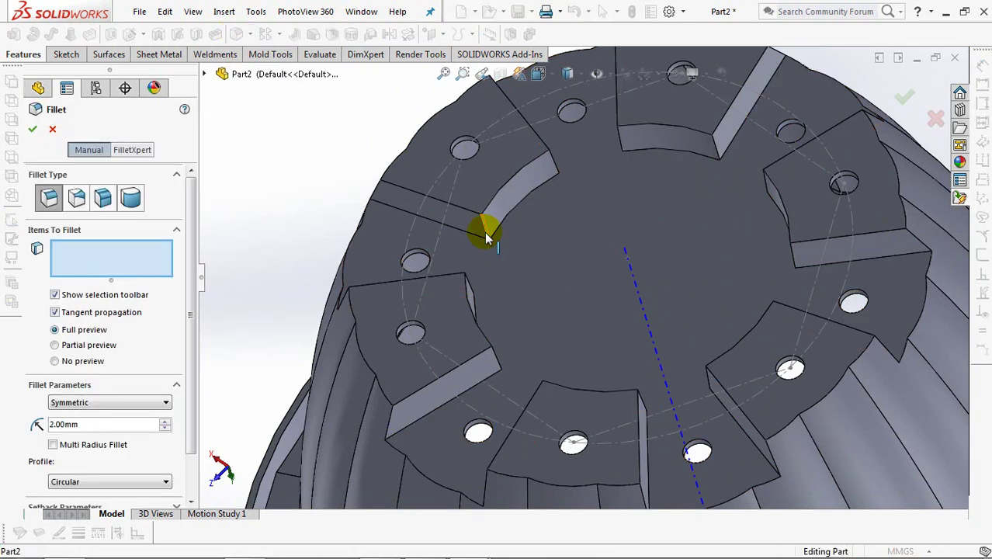
click(487, 235)
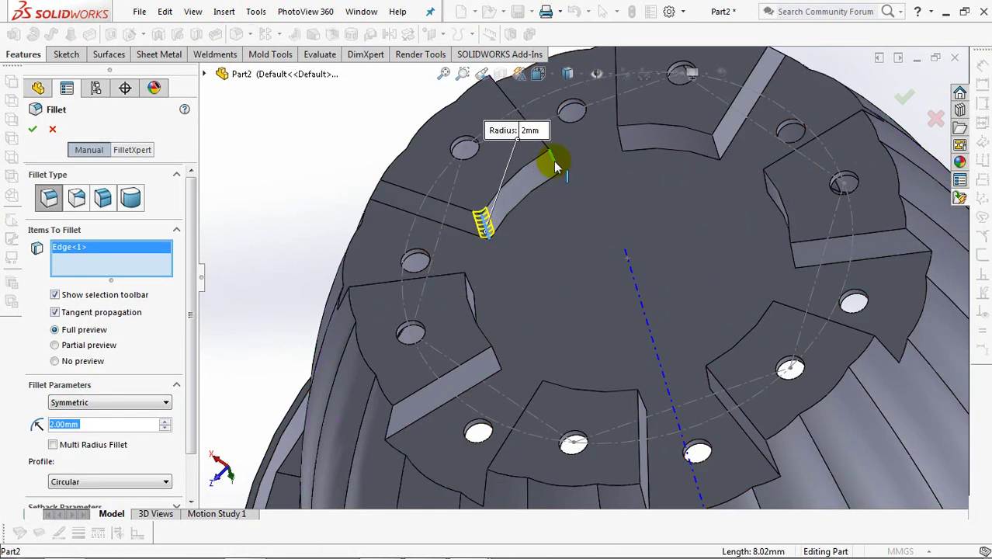
click(625, 146)
click(715, 152)
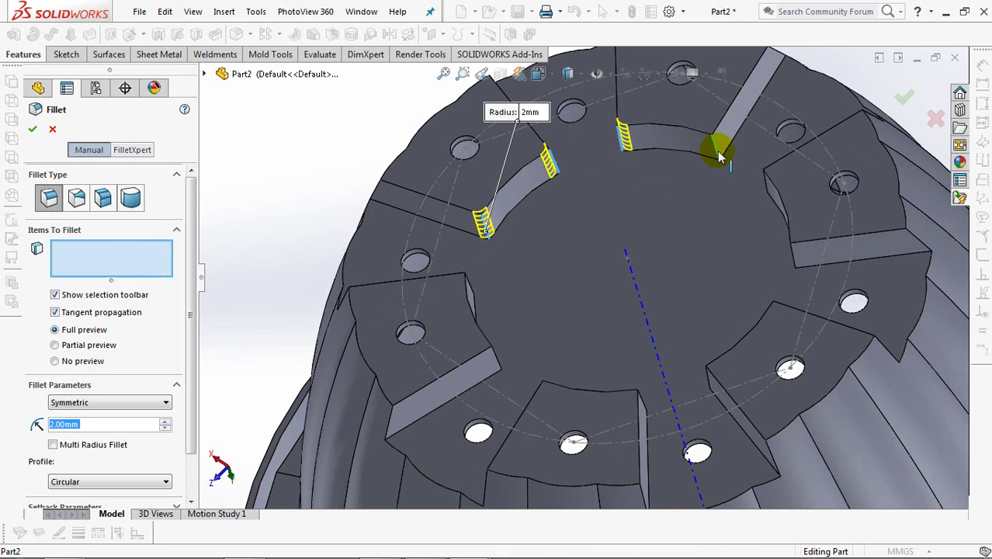
click(767, 185)
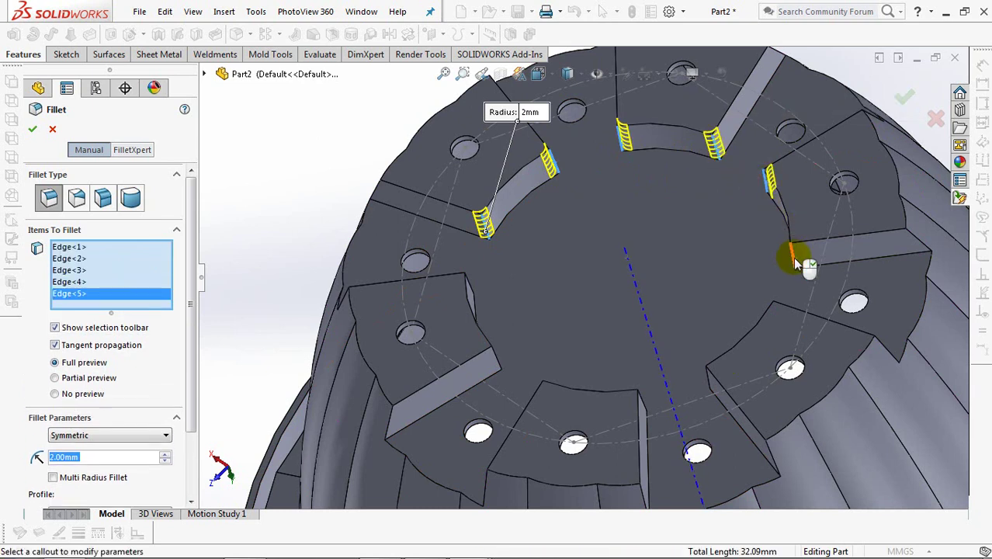
click(793, 258)
click(710, 382)
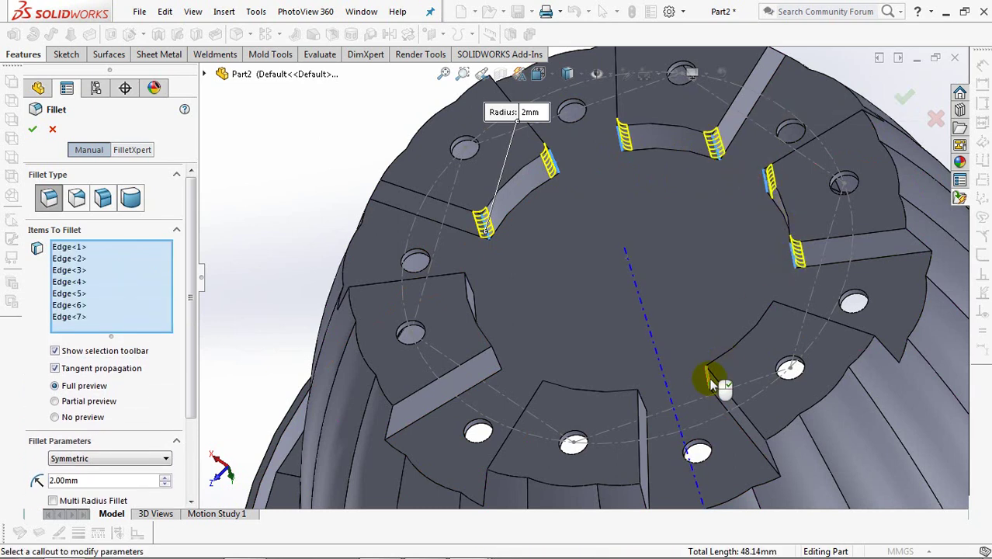
middle_drag(718, 384, 742, 414)
click(756, 297)
mouse_move(690, 382)
middle_down()
mouse_move(699, 388)
mouse_move(672, 416)
mouse_move(643, 420)
middle_up()
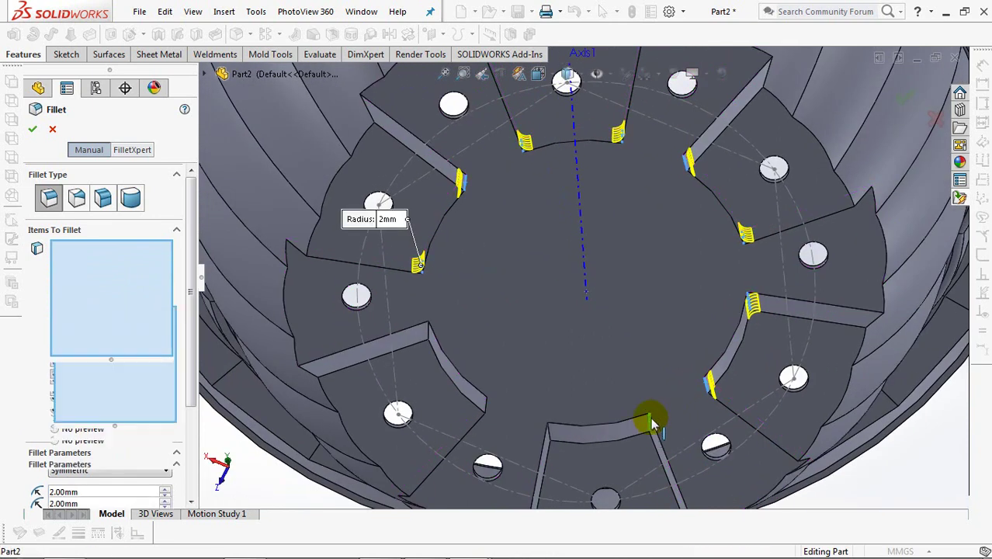
click(652, 424)
- Add more short tab side edges, including the edge between the slot faces
click(549, 441)
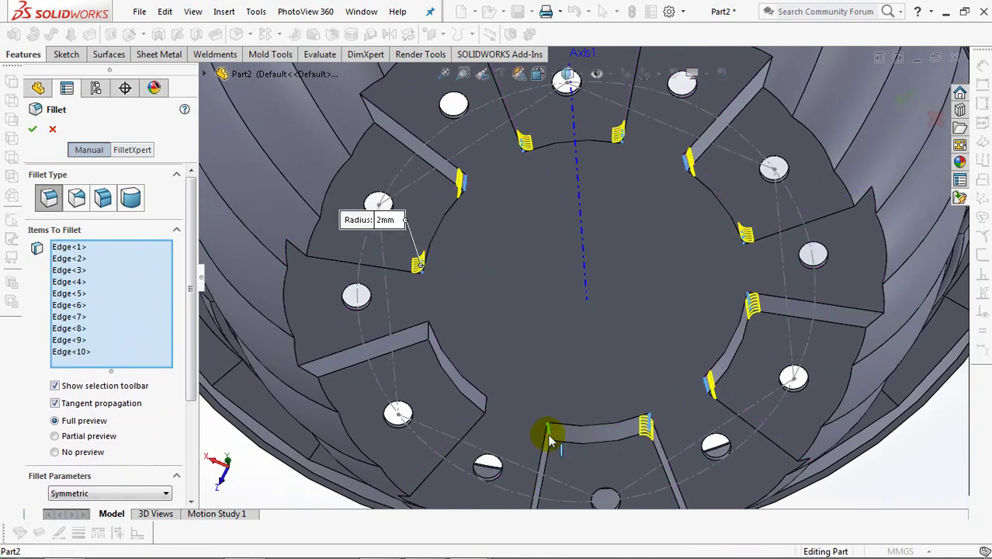
click(466, 379)
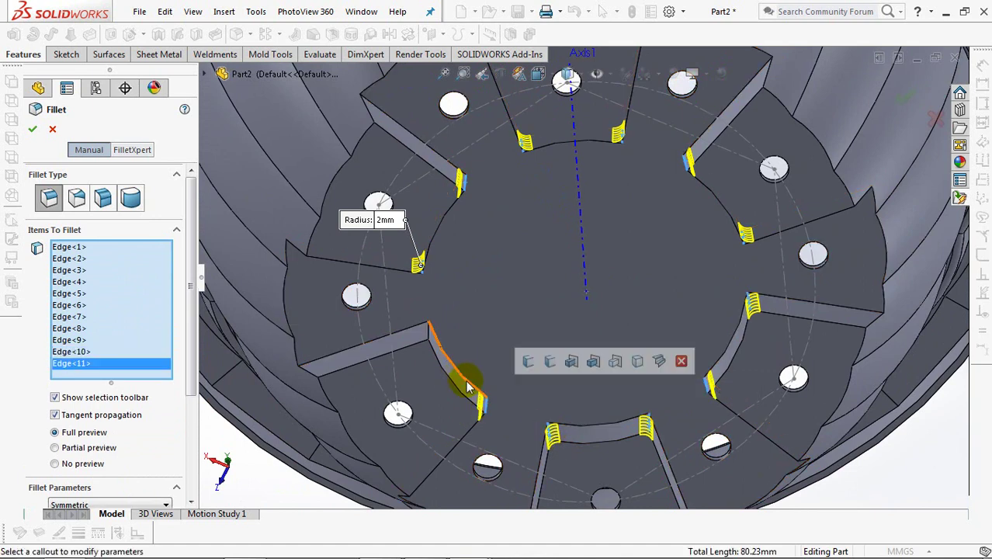
click(429, 335)
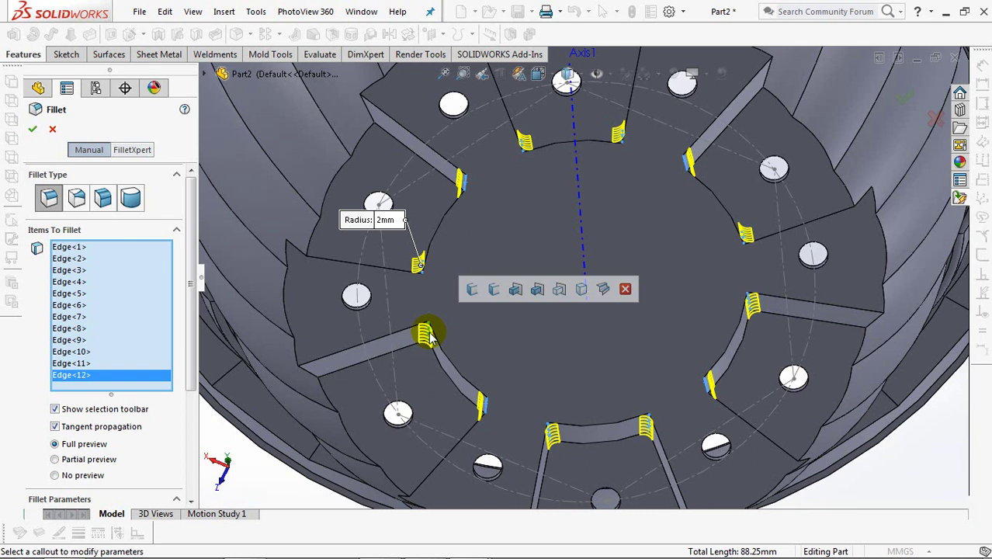
click(313, 375)
mouse_move(313, 375)
middle_down()
mouse_move(365, 325)
mouse_move(365, 277)
mouse_move(398, 292)
middle_up()
click(410, 388)
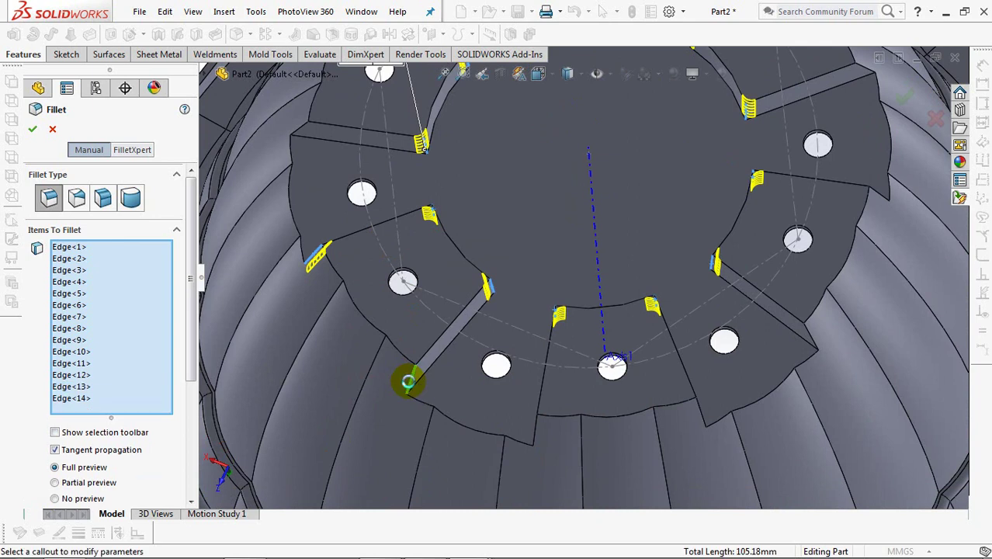
click(535, 433)
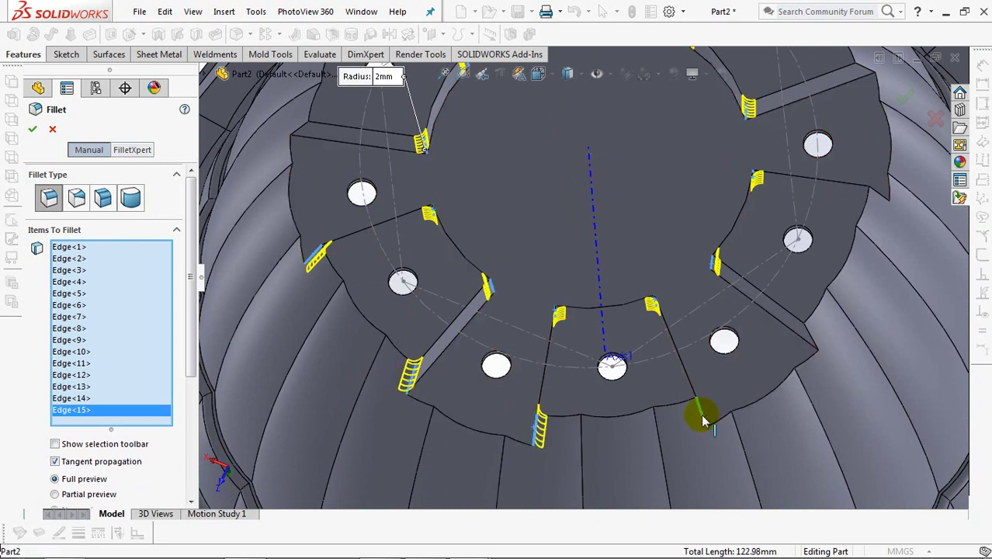
click(699, 411)
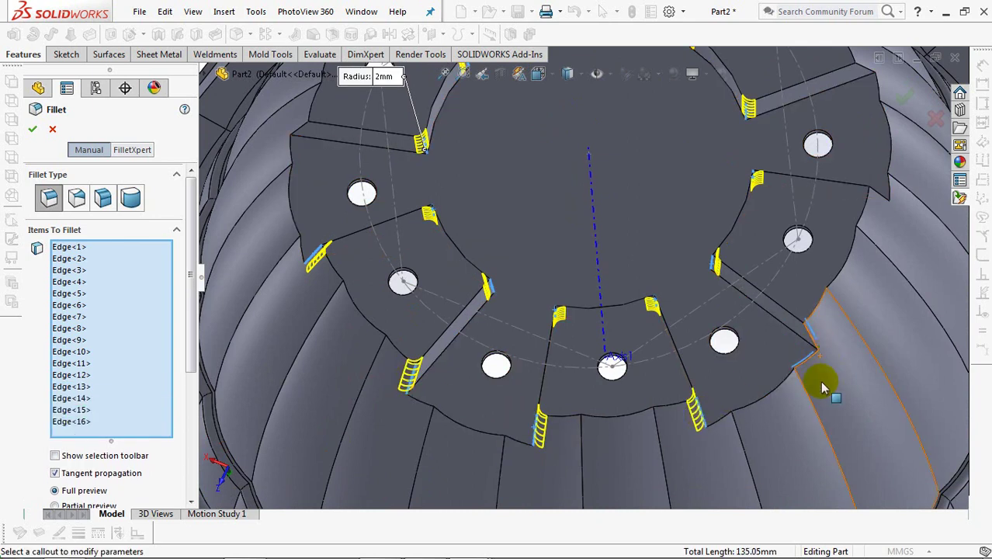
middle_drag(824, 385, 813, 342)
click(809, 326)
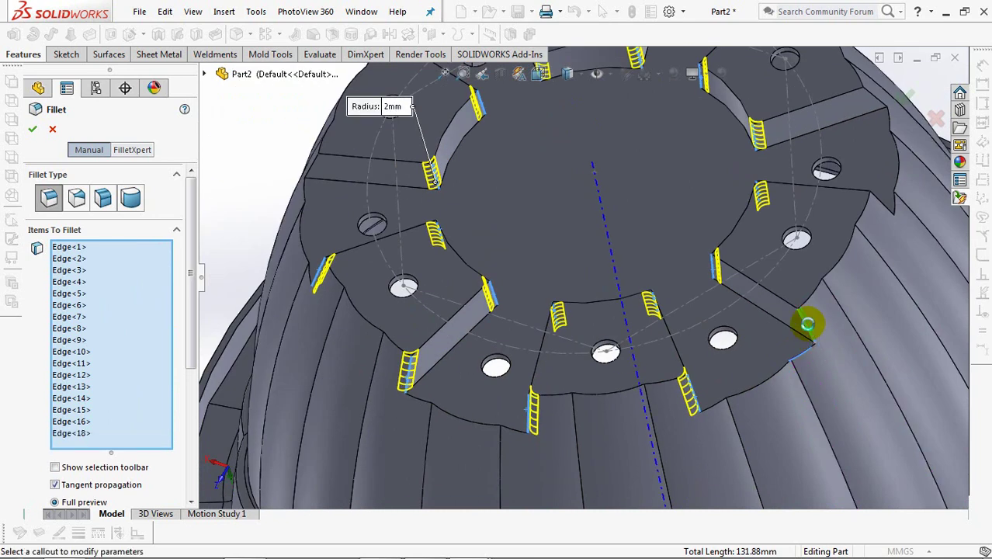
click(882, 205)
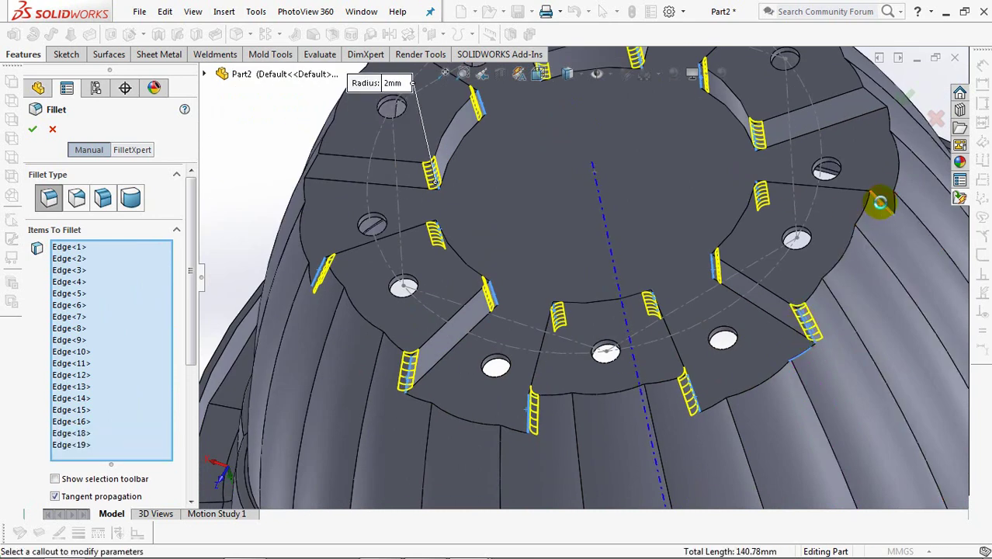
click(881, 101)
- Add the last top and curved tab edges and apply the fillet as Fillet8
mouse_move(868, 145)
middle_down()
mouse_move(731, 159)
mouse_move(775, 317)
mouse_move(775, 210)
middle_up()
click(753, 167)
middle_drag(753, 166, 634, 116)
click(637, 117)
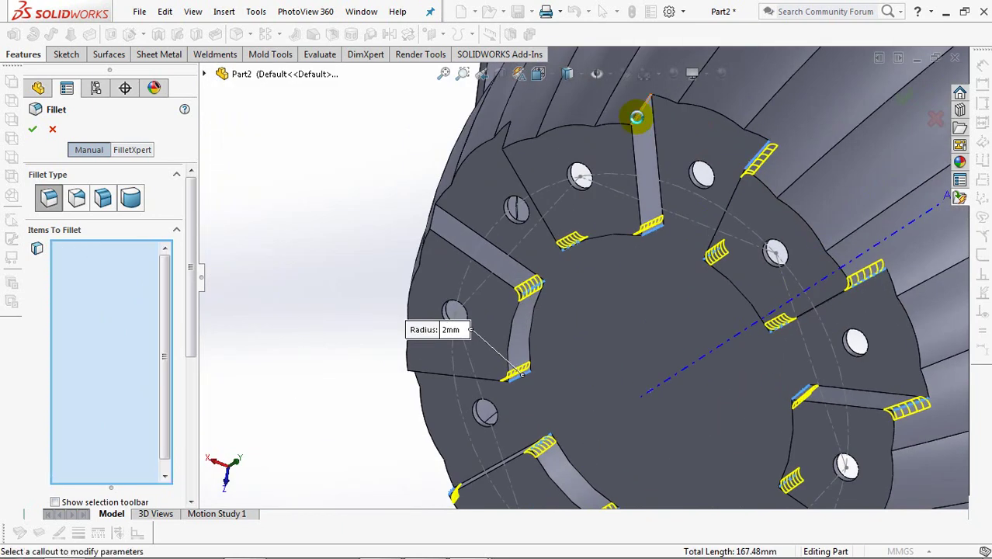
click(504, 137)
mouse_move(514, 206)
middle_down()
mouse_move(538, 184)
mouse_move(403, 222)
middle_up()
click(403, 222)
click(356, 377)
mouse_move(404, 385)
middle_down()
mouse_move(488, 310)
mouse_move(476, 334)
middle_up()
click(478, 334)
click(33, 130)
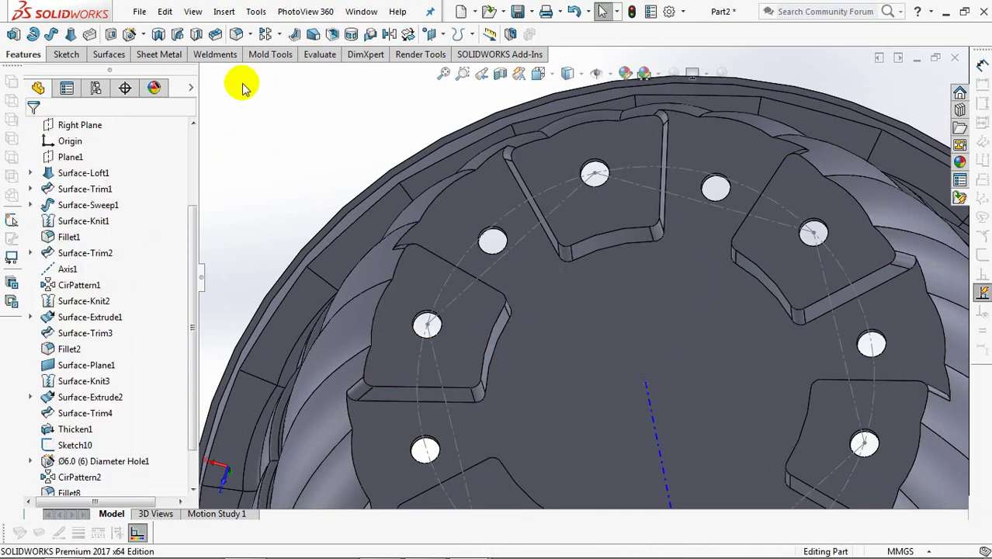
- Select the top outline edges of the upper and right raised tabs for a 2 mm fillet
click(238, 34)
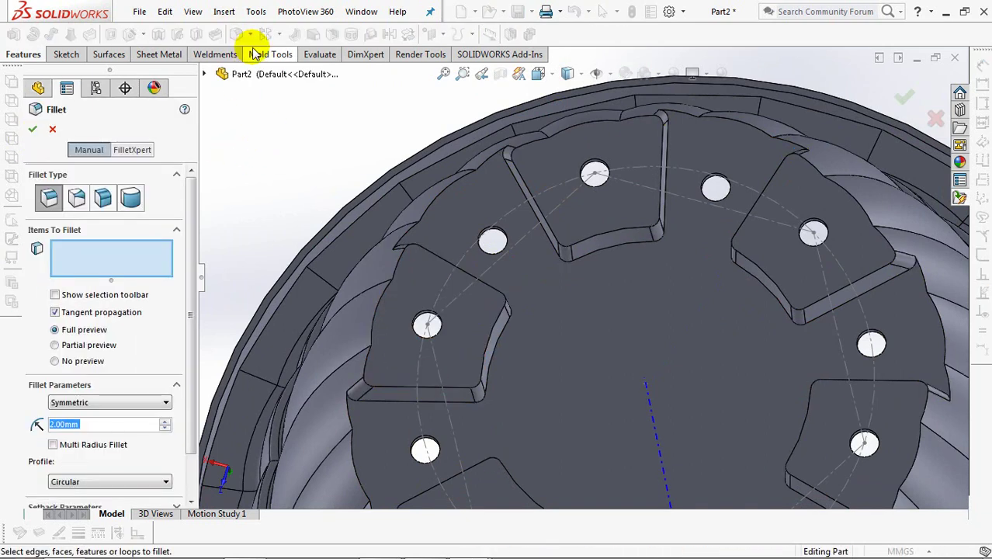
click(487, 348)
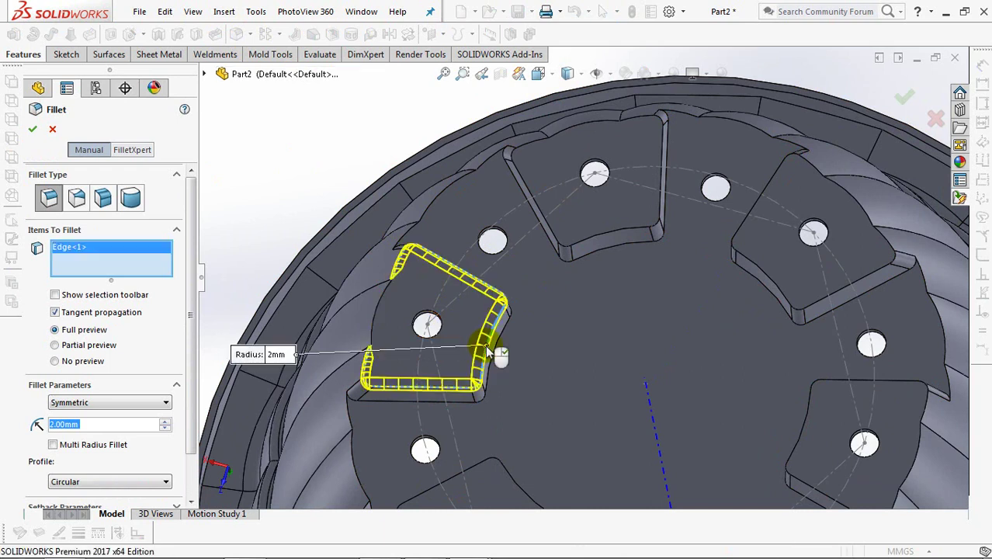
click(379, 303)
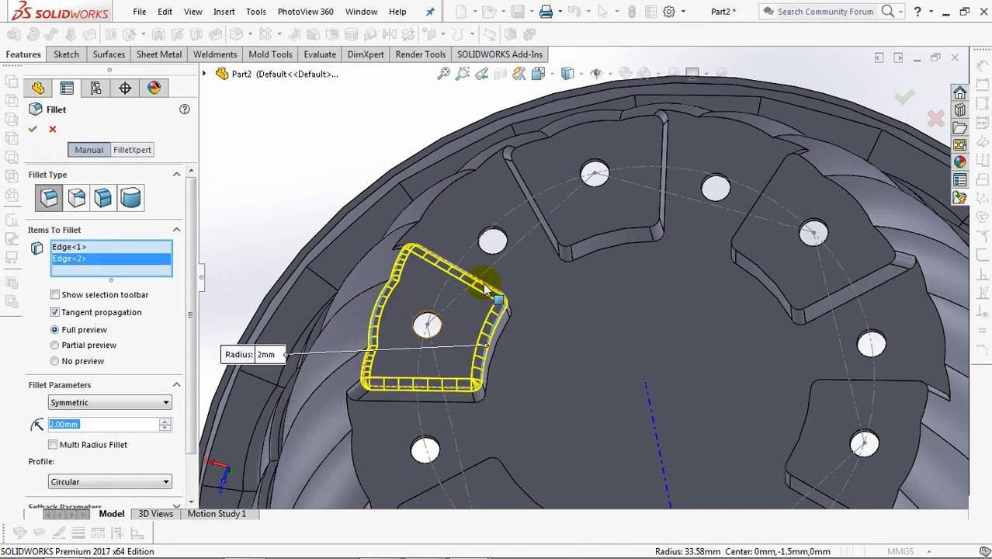
click(614, 236)
click(585, 129)
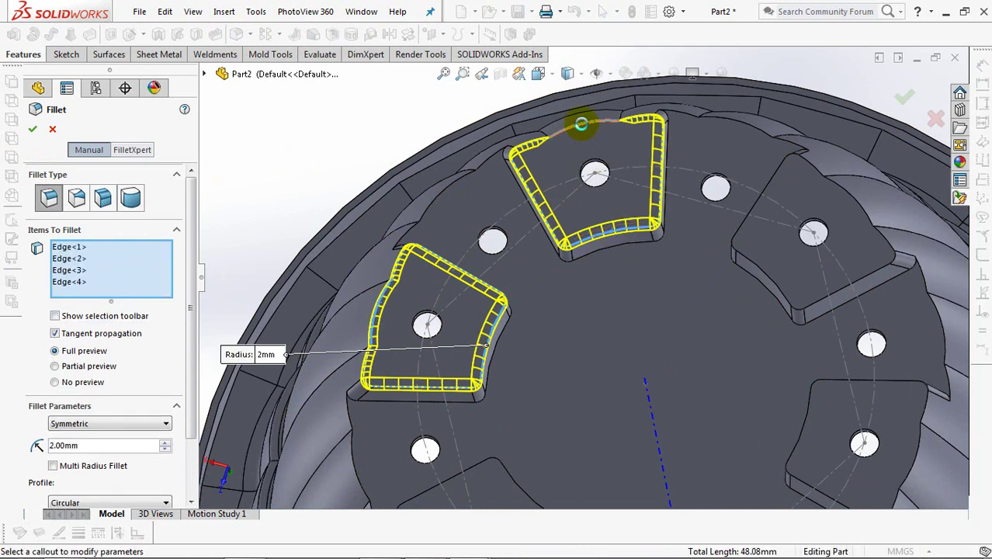
click(757, 268)
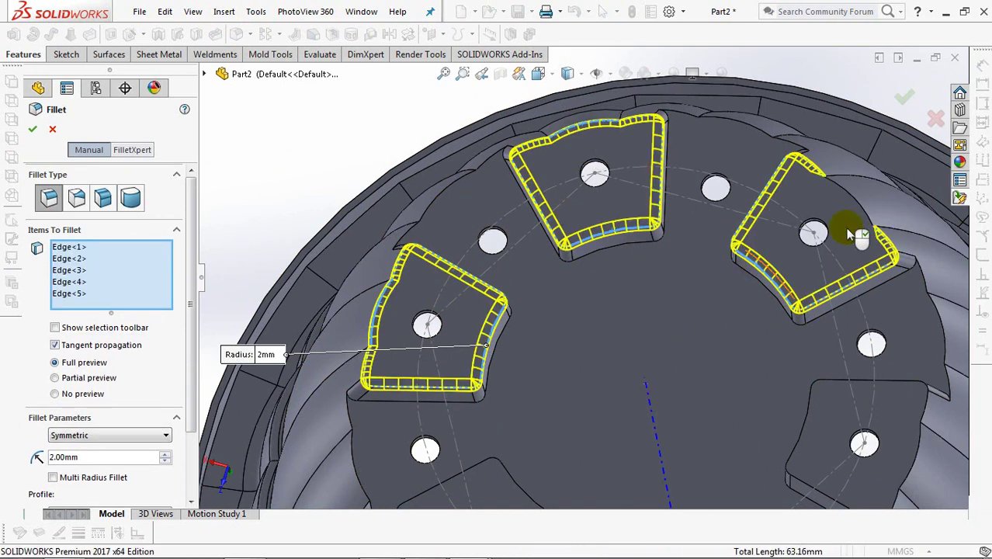
click(864, 215)
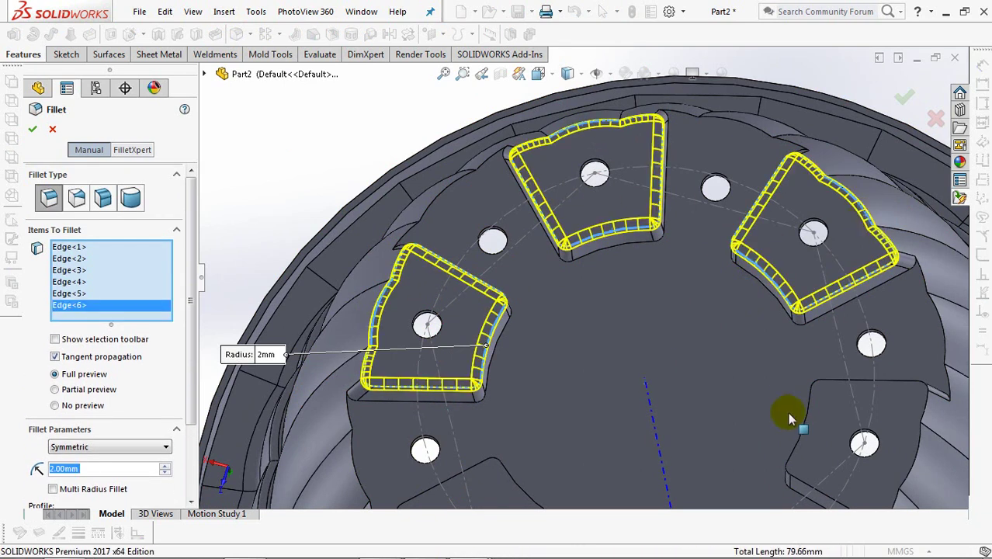
click(805, 426)
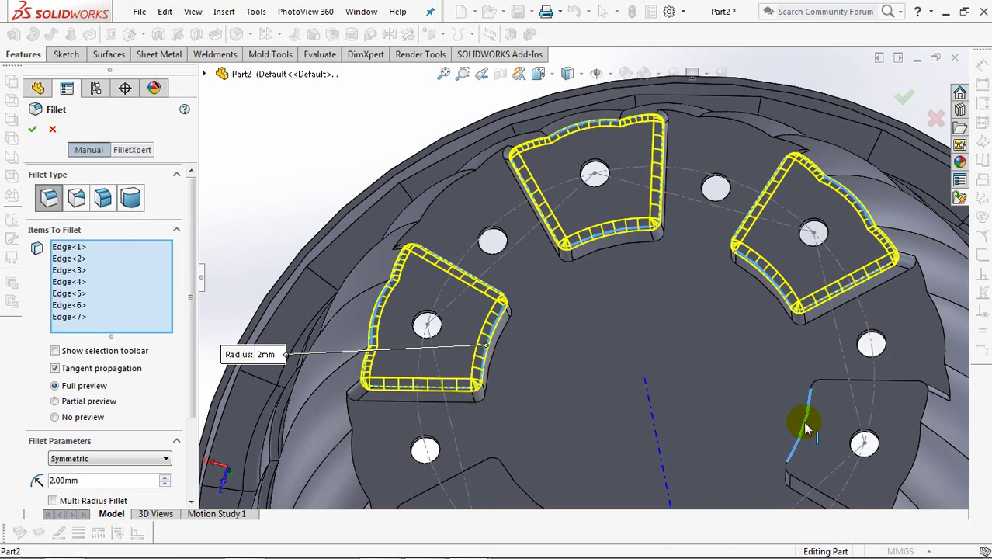
click(921, 456)
- Add the lower and left tabs' top edges, then apply the 12-edge fillet
middle_drag(904, 448, 715, 338)
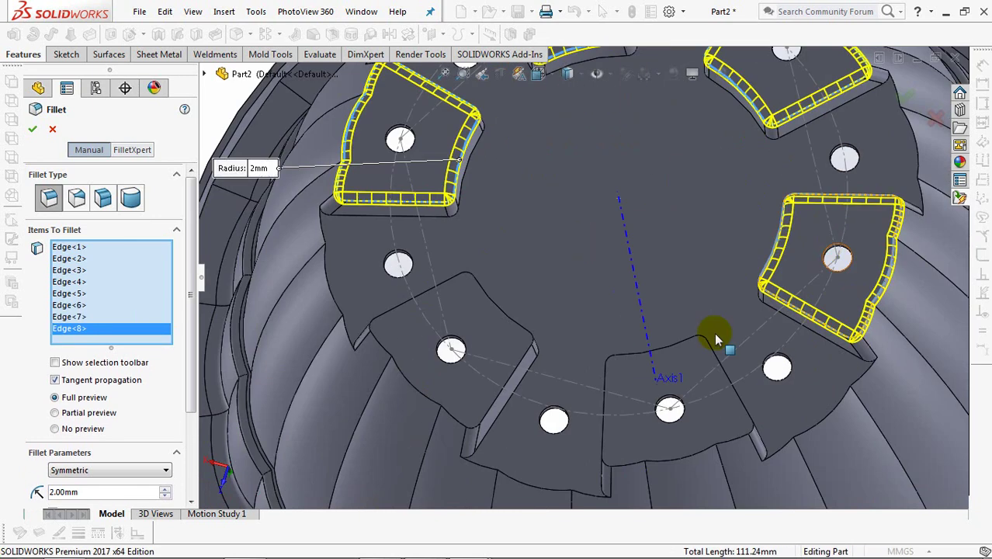
click(669, 351)
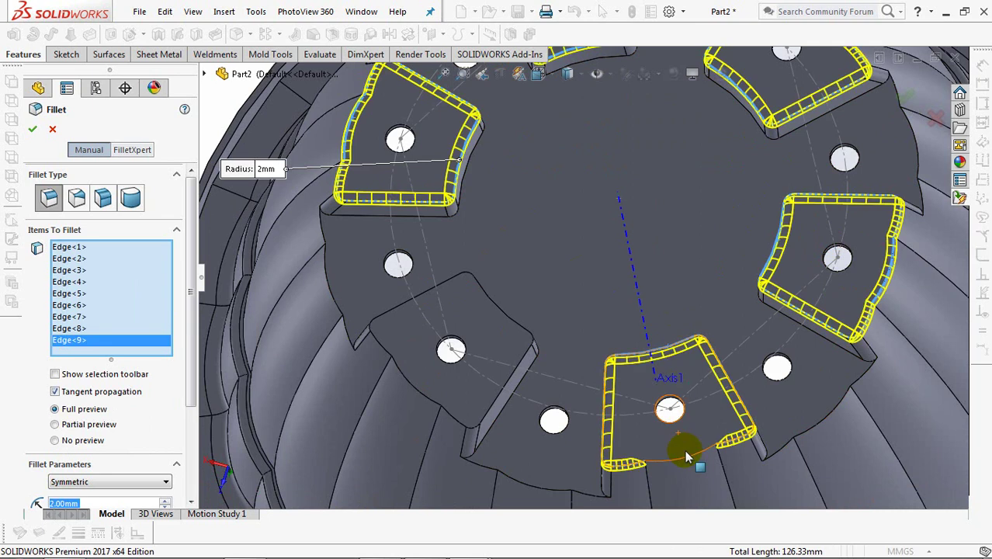
click(686, 457)
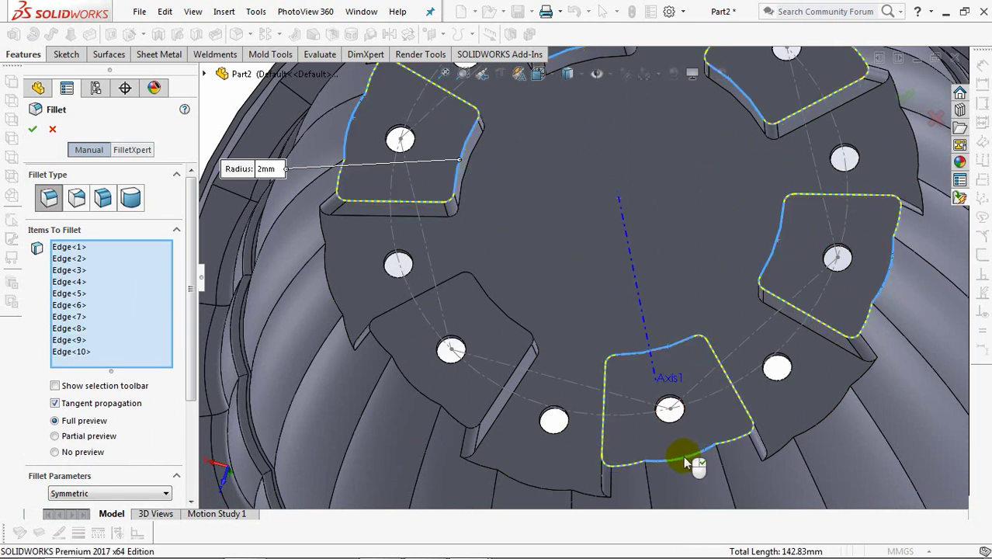
click(512, 326)
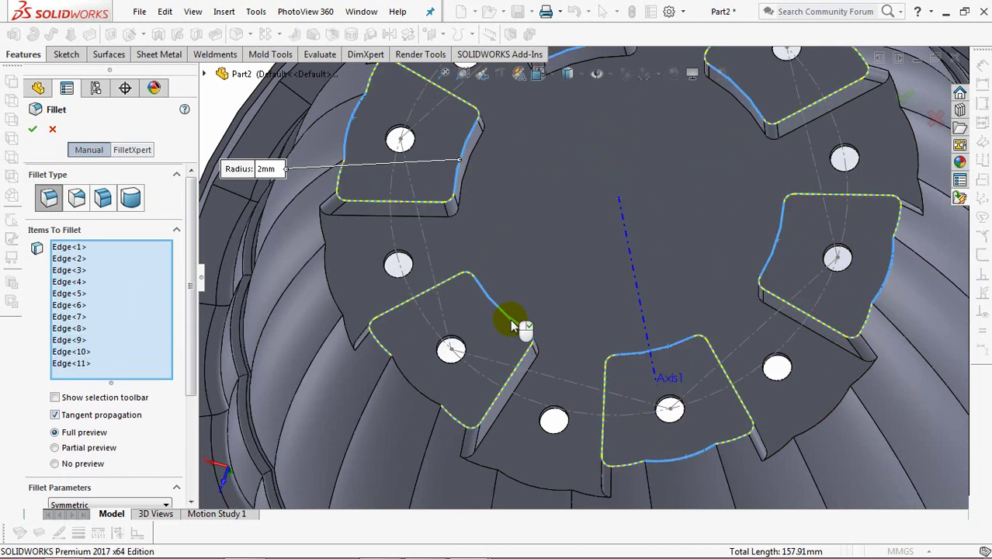
click(418, 390)
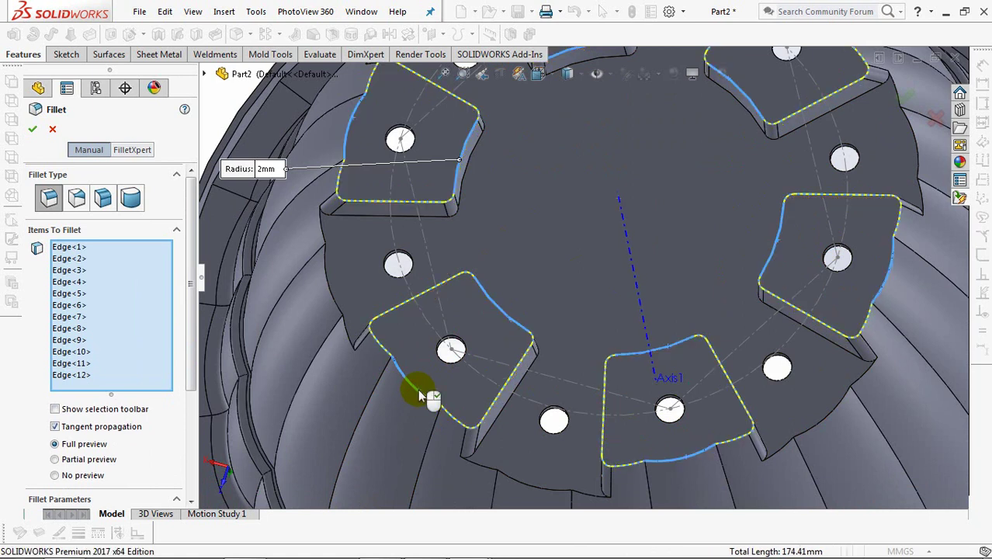
click(32, 132)
- Start a fillet and select the left, bottom, lower-right and right scalloped base edges
click(237, 35)
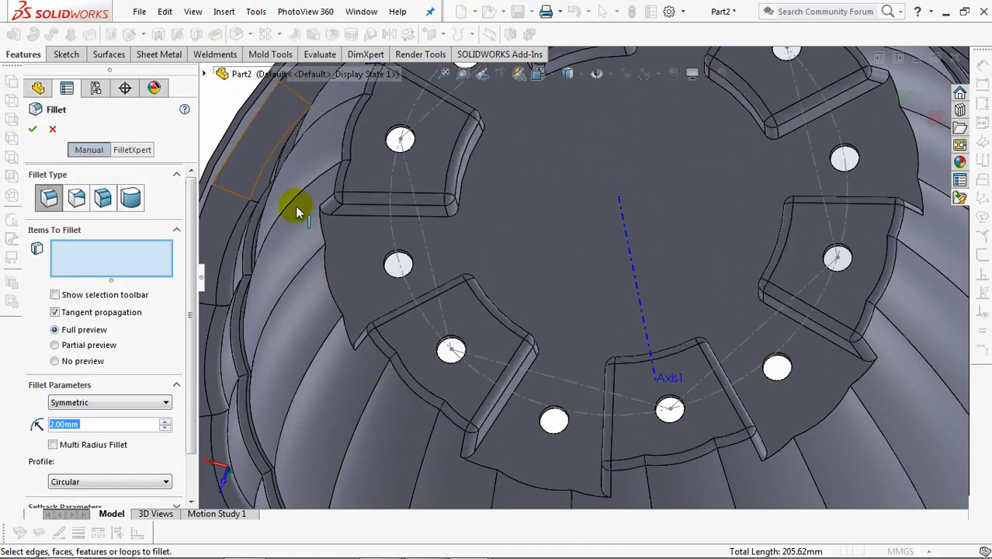
click(351, 344)
click(336, 312)
click(322, 228)
click(483, 465)
click(514, 476)
click(590, 497)
click(806, 431)
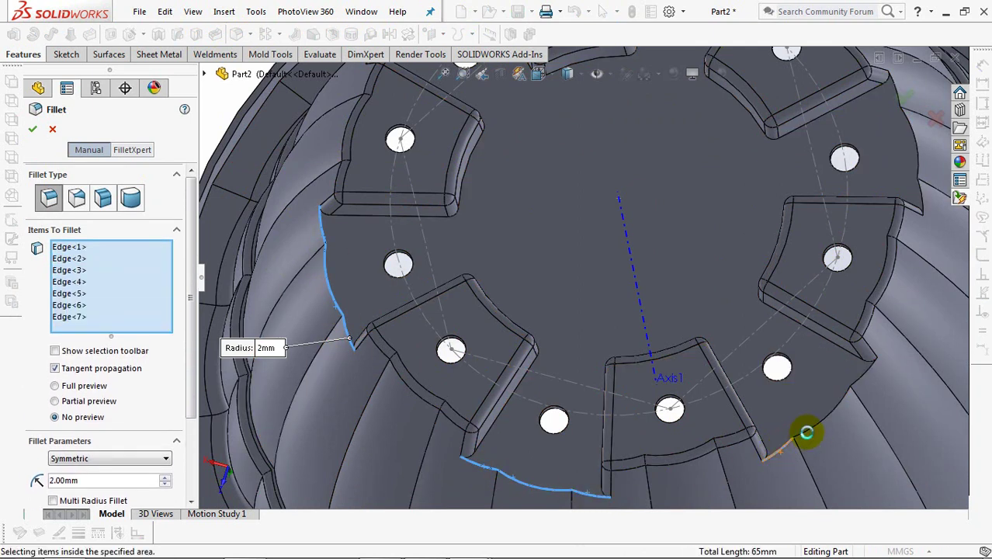
click(856, 384)
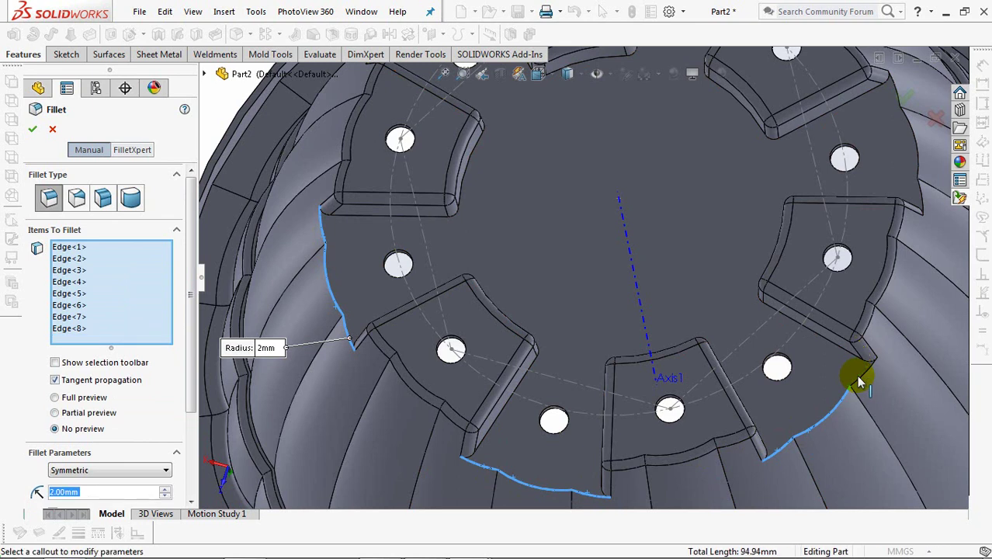
click(860, 388)
click(882, 344)
middle_drag(848, 243, 837, 395)
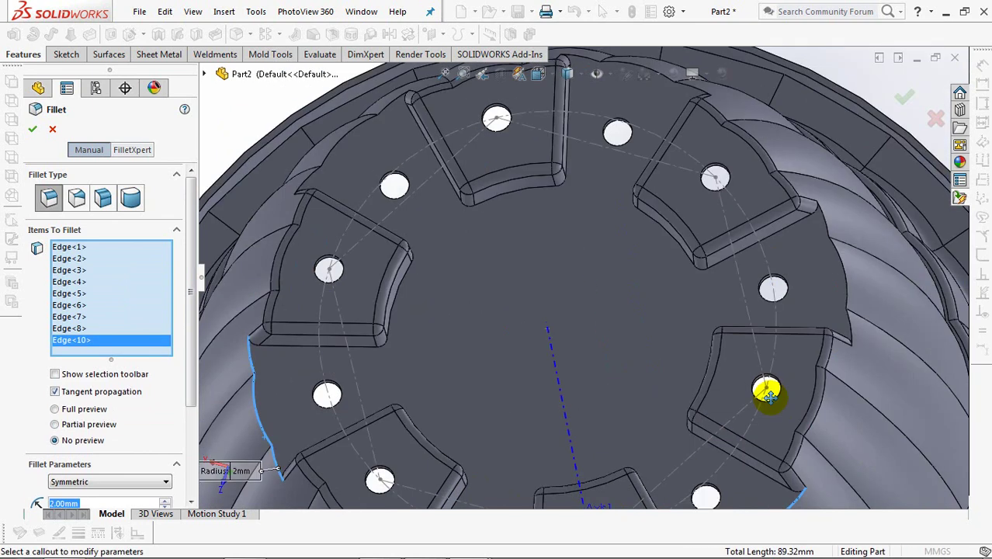
click(835, 395)
click(823, 298)
click(666, 150)
- Add the upper and remaining scalloped base edges to the fillet selection
middle_drag(636, 164, 742, 249)
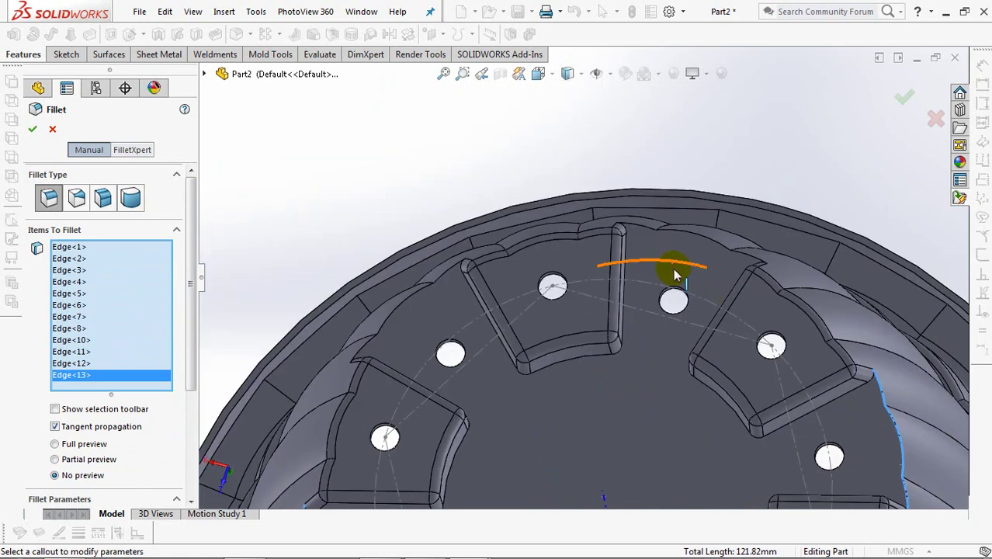
click(733, 245)
click(713, 240)
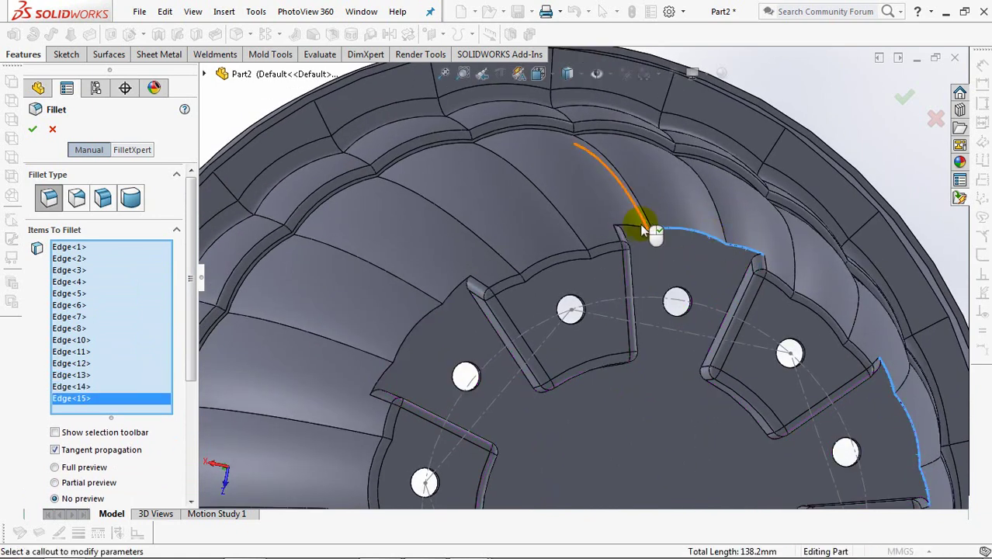
click(650, 221)
click(452, 299)
click(433, 314)
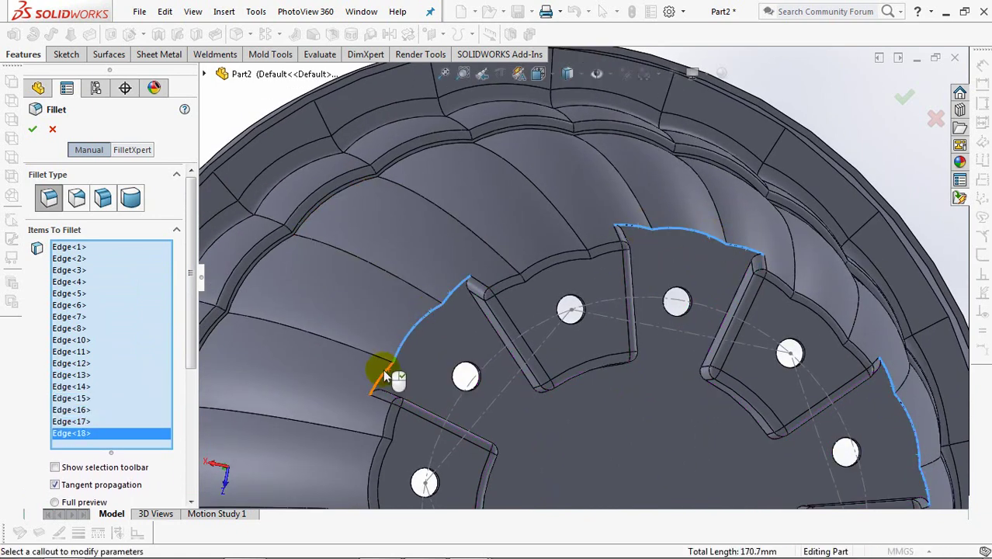
click(536, 382)
middle_drag(543, 392, 609, 106)
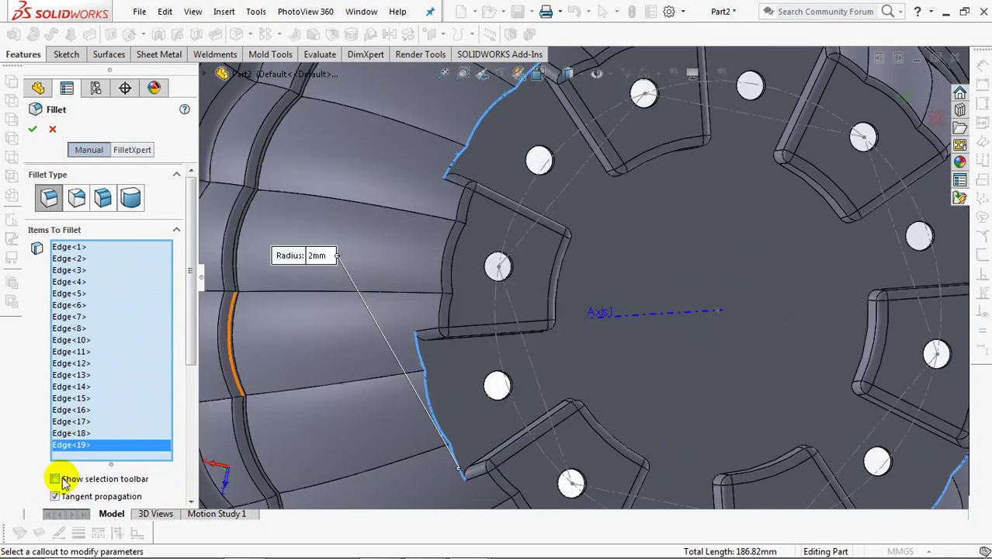
drag(190, 378, 190, 432)
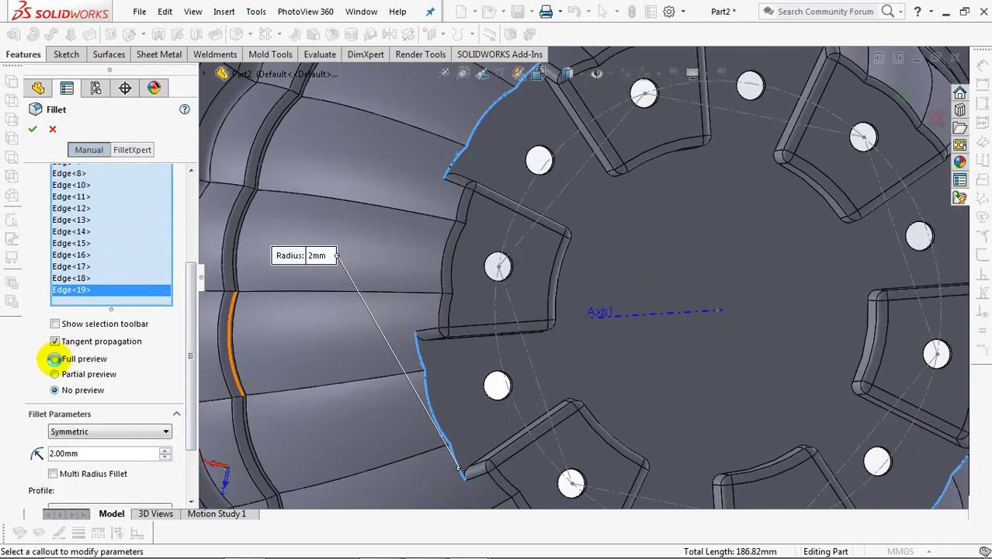
- Apply the 2 mm fillet with full preview to all 19 scalloped edges
click(55, 359)
scroll(580, 276, up, 2)
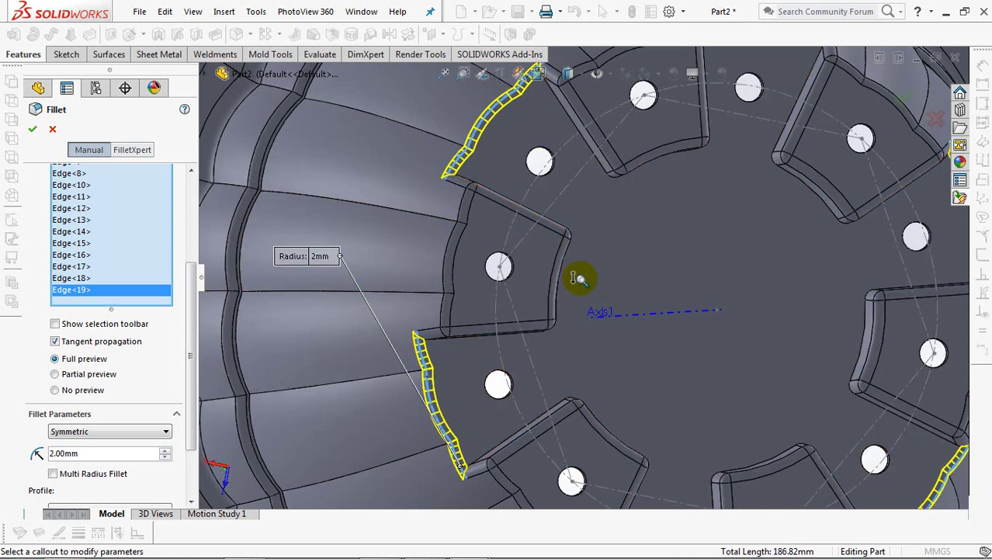
scroll(567, 301, up, 2)
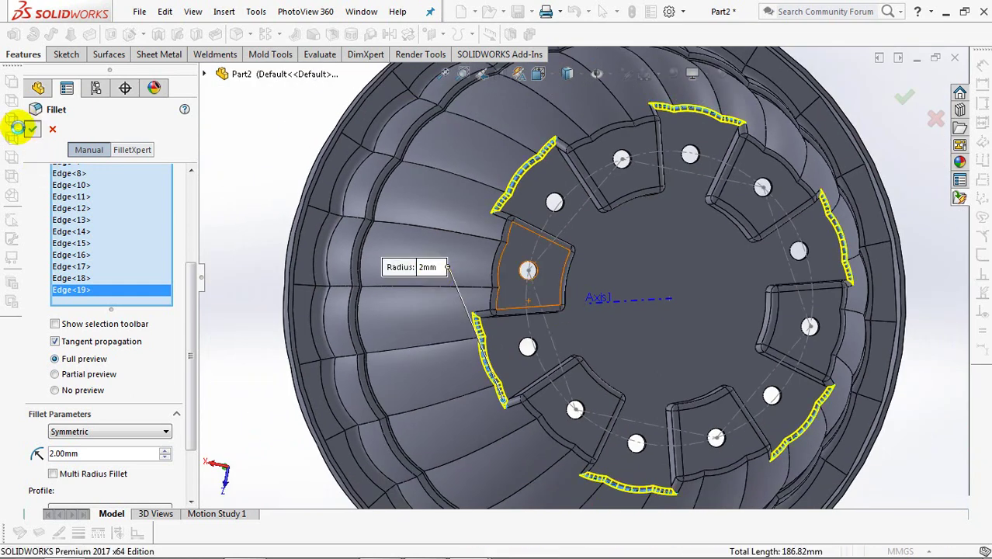
click(31, 128)
mouse_move(289, 219)
middle_down()
mouse_move(414, 328)
mouse_move(559, 276)
middle_up()
- Hide Axis1 and orbit the pot upright from the isometric view
click(559, 261)
click(618, 221)
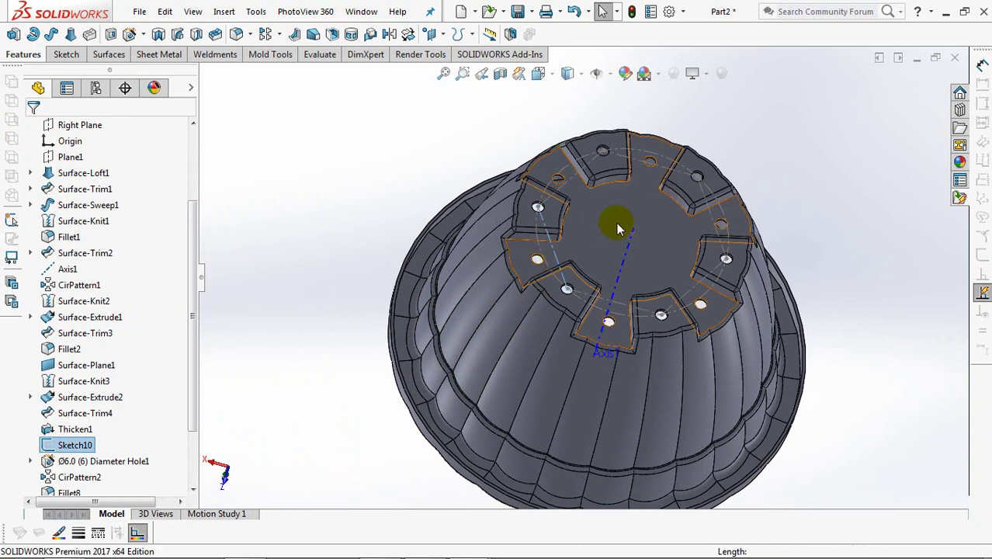
click(627, 249)
click(692, 207)
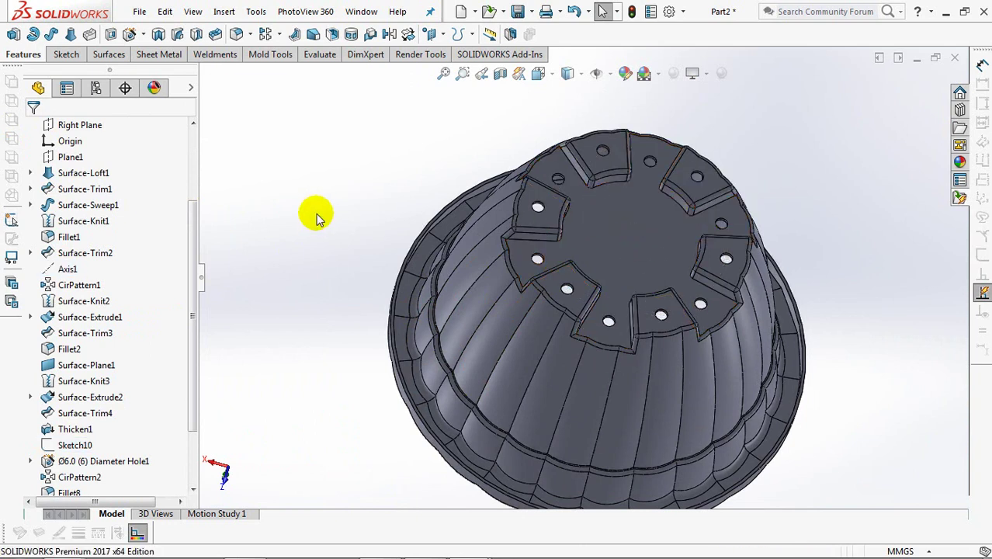
key(ctrl+7)
mouse_move(327, 237)
middle_down()
mouse_move(332, 292)
mouse_move(344, 93)
mouse_move(328, 172)
mouse_move(301, 213)
mouse_move(326, 175)
mouse_move(313, 196)
middle_up()
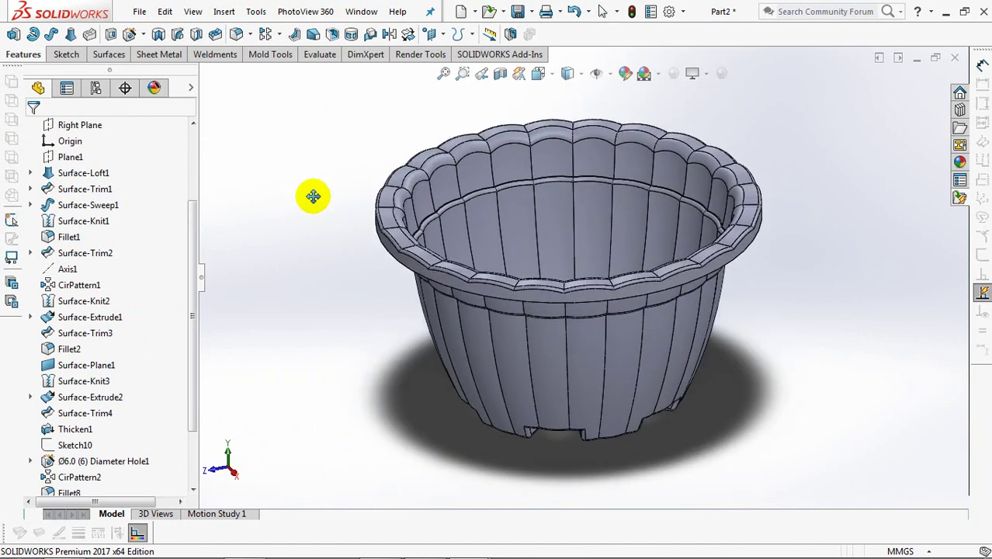
scroll(195, 289, up, 3)
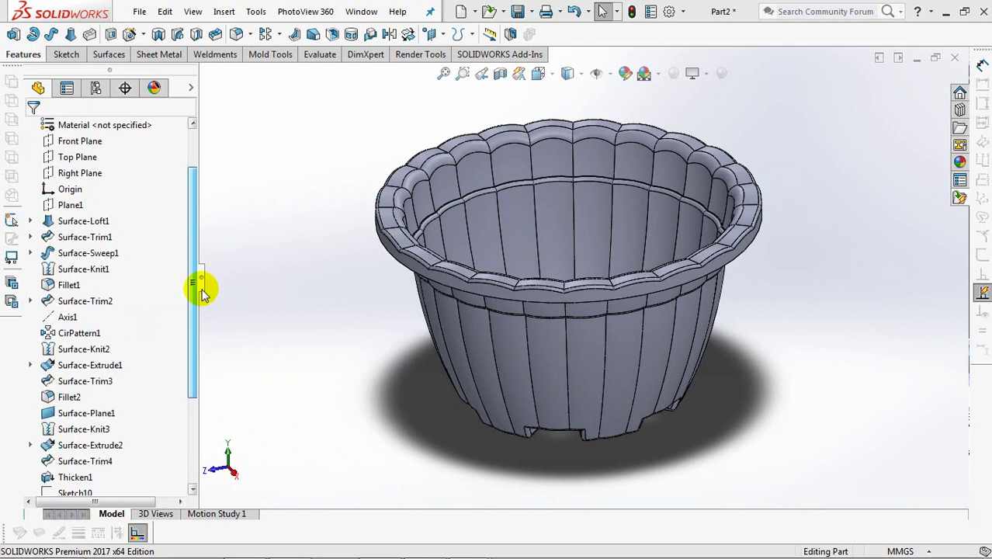
- Create a reference plane referencing the edge just beneath the pot's rim
click(432, 33)
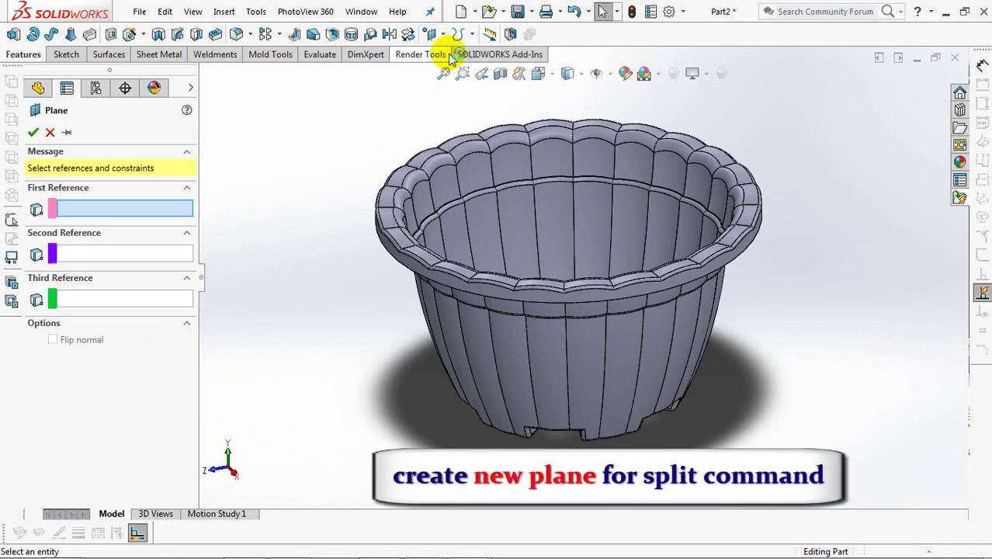
scroll(792, 242, down, 3)
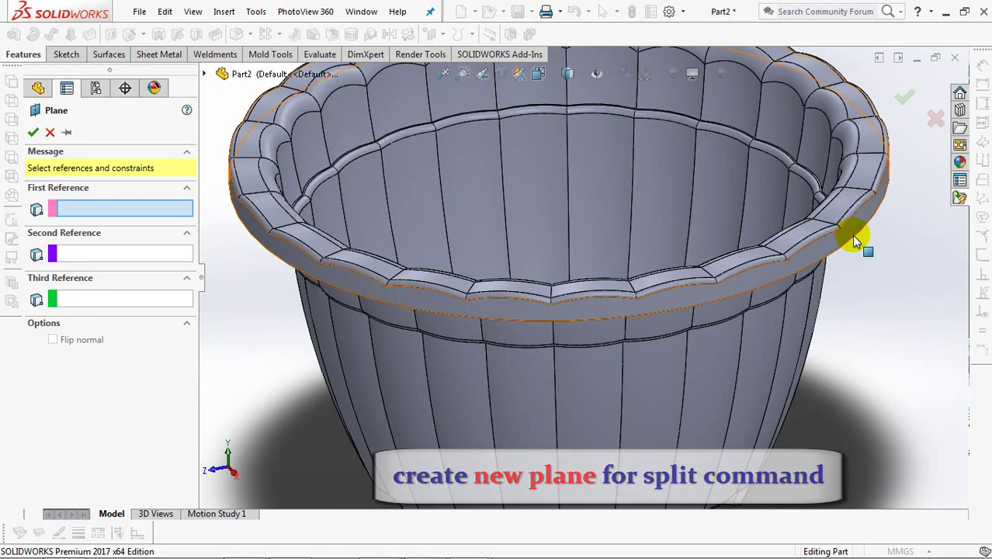
click(858, 243)
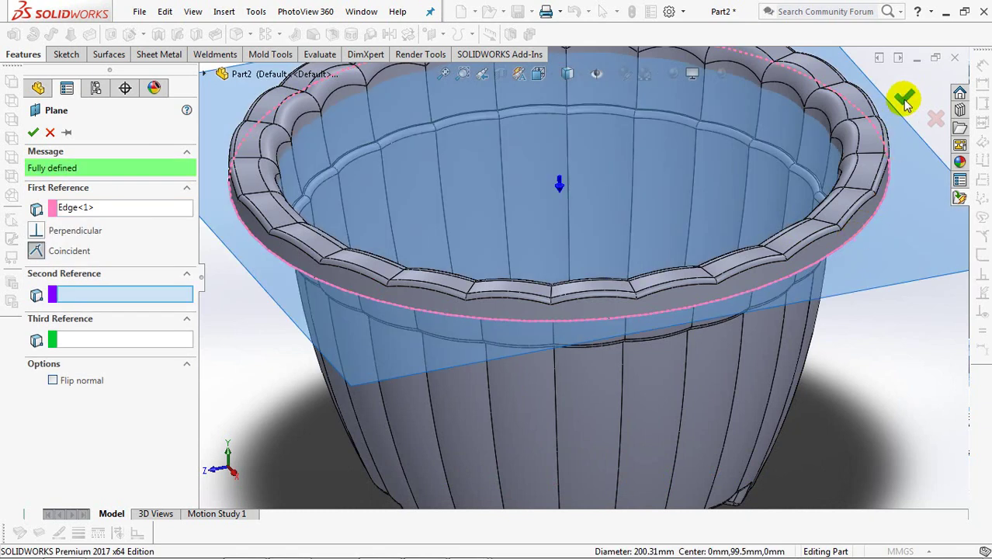
click(905, 96)
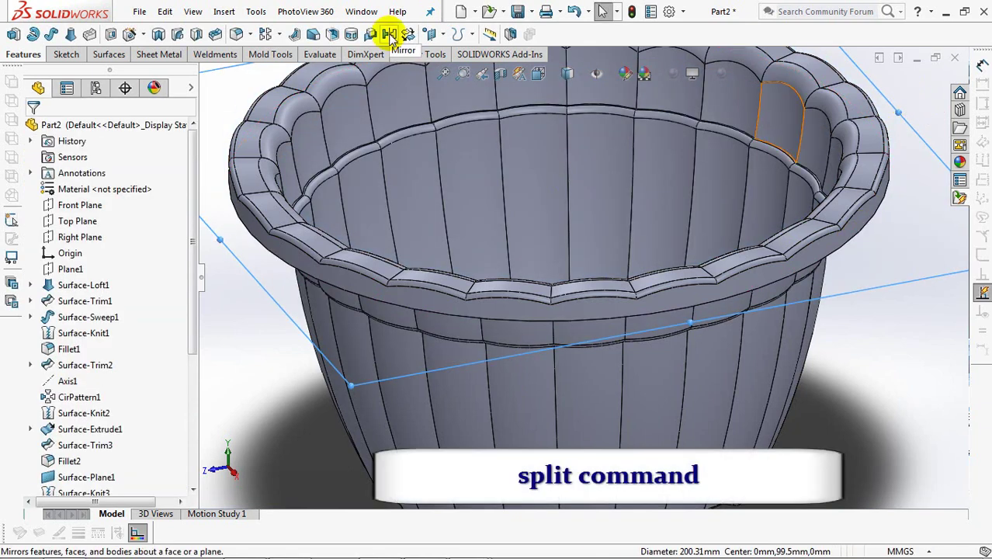
- Split the pot with Plane2 as the trim tool, cutting it into three bodies
click(510, 34)
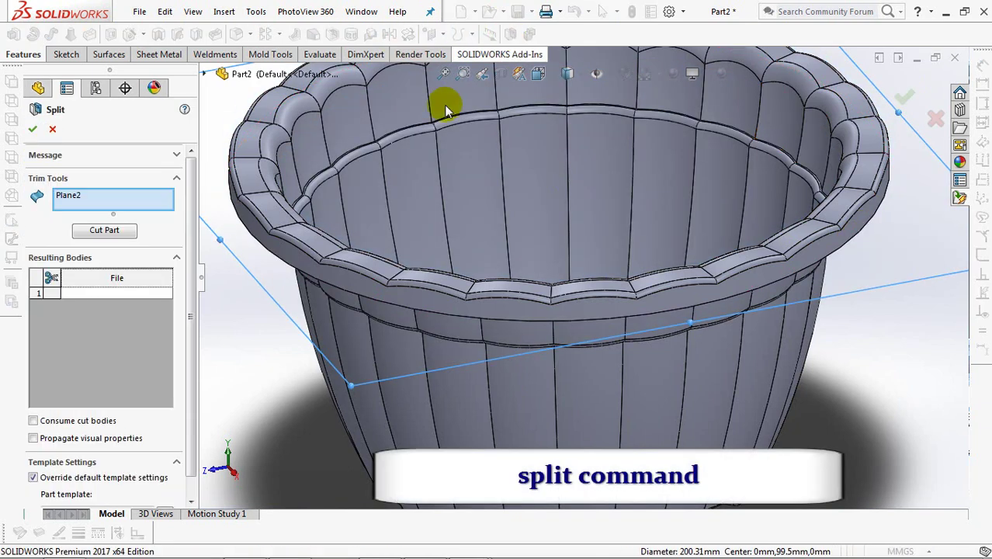
click(92, 230)
mouse_move(252, 309)
middle_down()
mouse_move(279, 247)
mouse_move(254, 221)
middle_up()
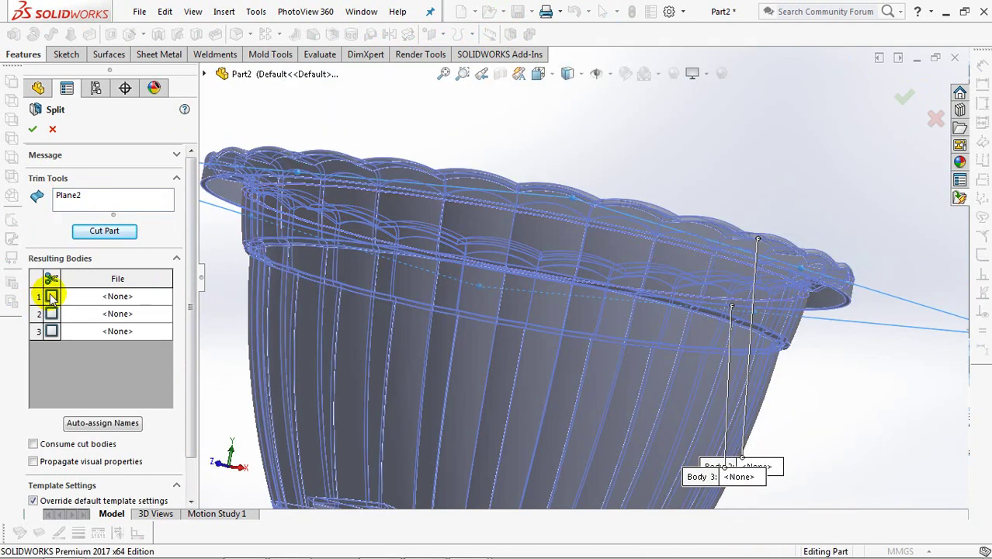
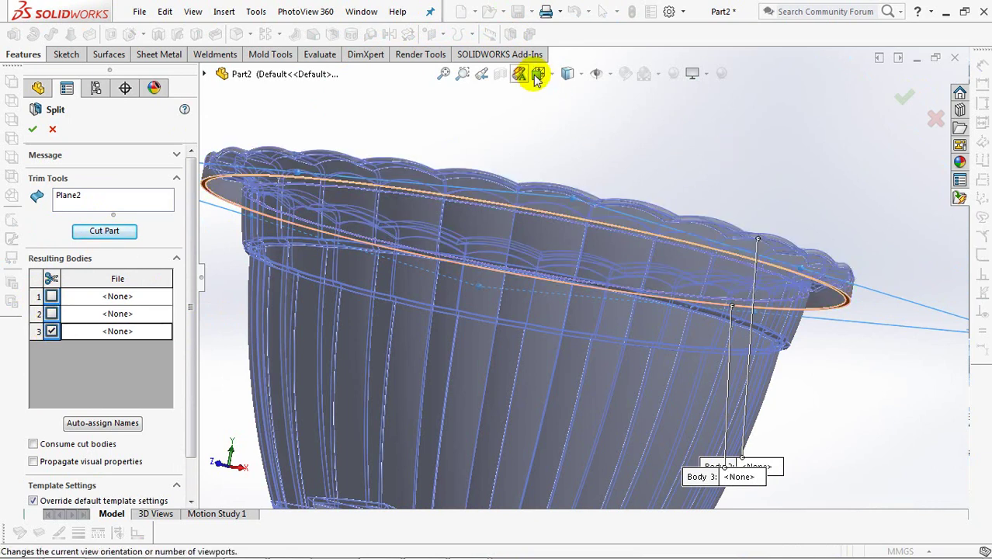
- Split the pot at Plane2 with Consume cut bodies checked, producing three bodies
click(538, 74)
click(546, 134)
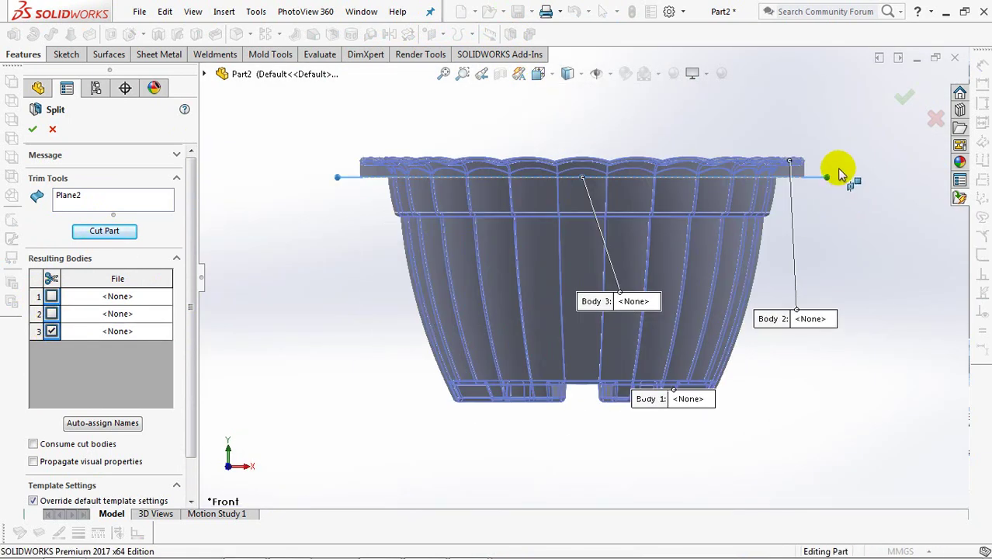
scroll(846, 148, down, 2)
scroll(691, 243, down, 2)
scroll(753, 222, up, 2)
scroll(862, 233, down, 2)
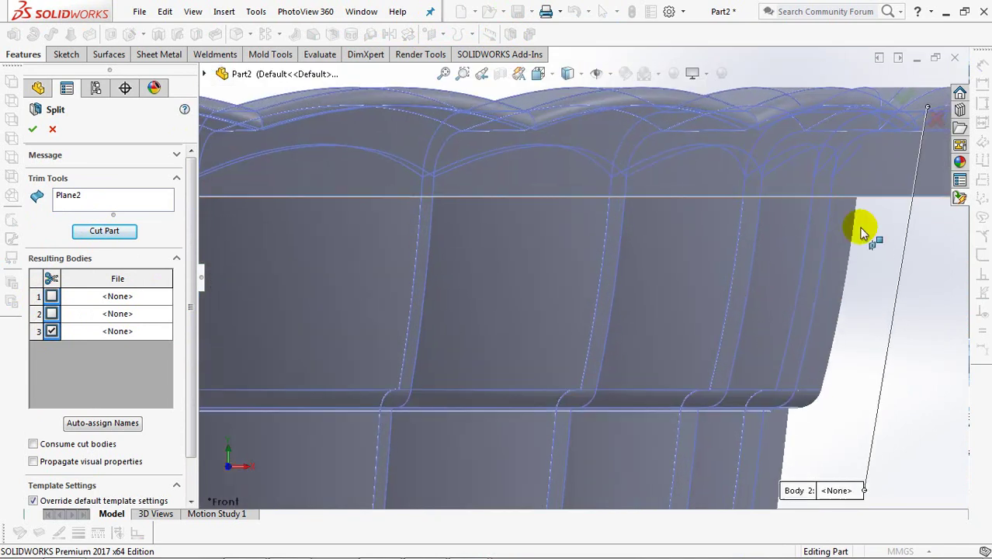
scroll(823, 282, up, 2)
scroll(811, 225, down, 3)
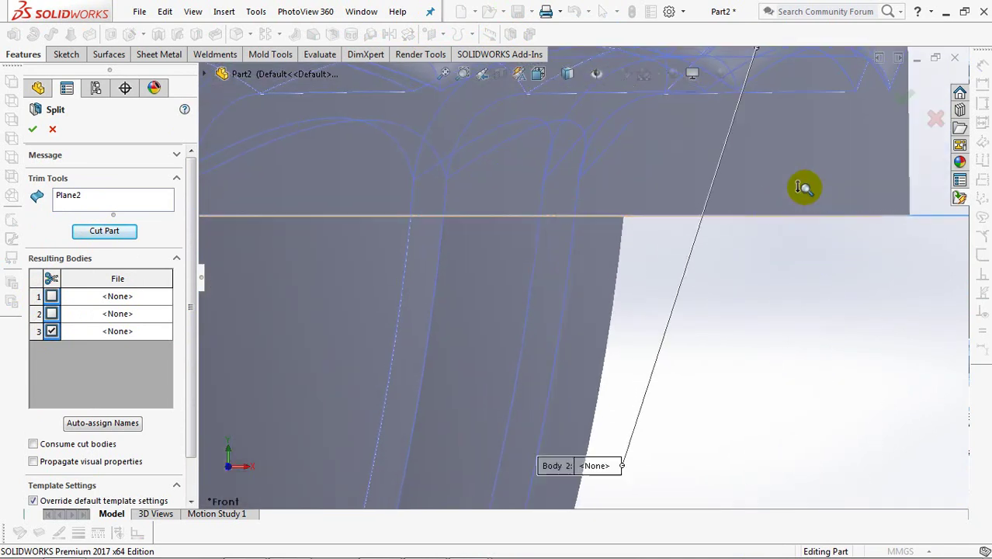
middle_drag(819, 204, 815, 196)
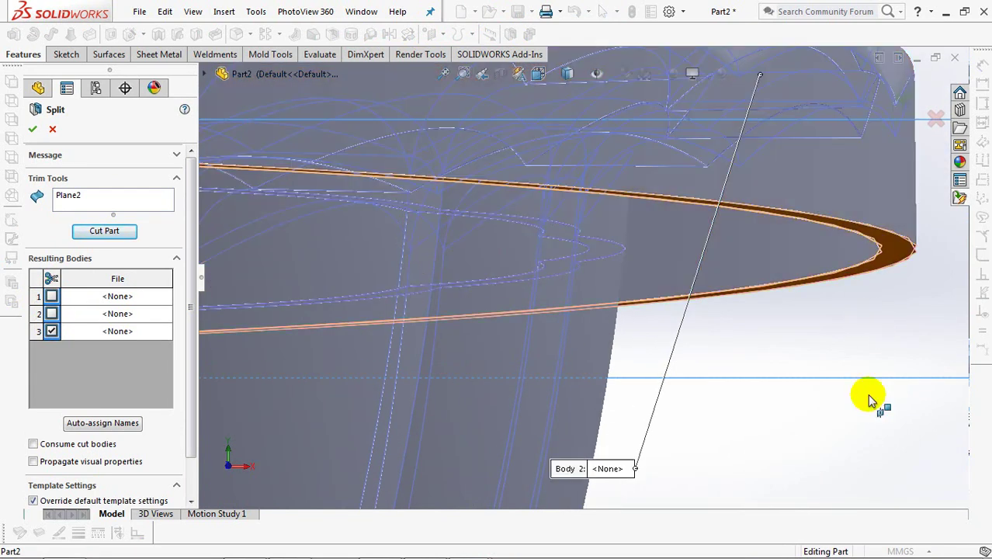
click(34, 445)
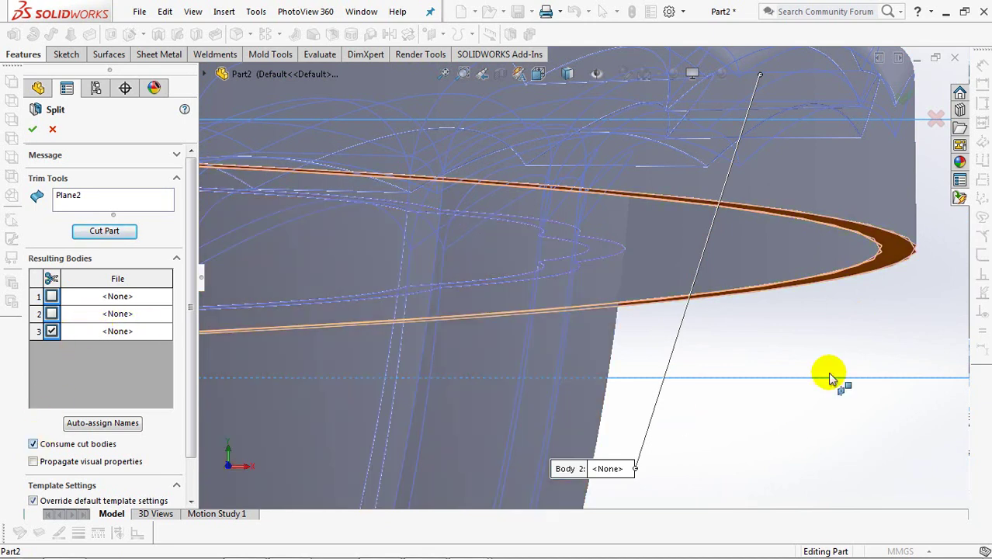
click(120, 233)
click(30, 129)
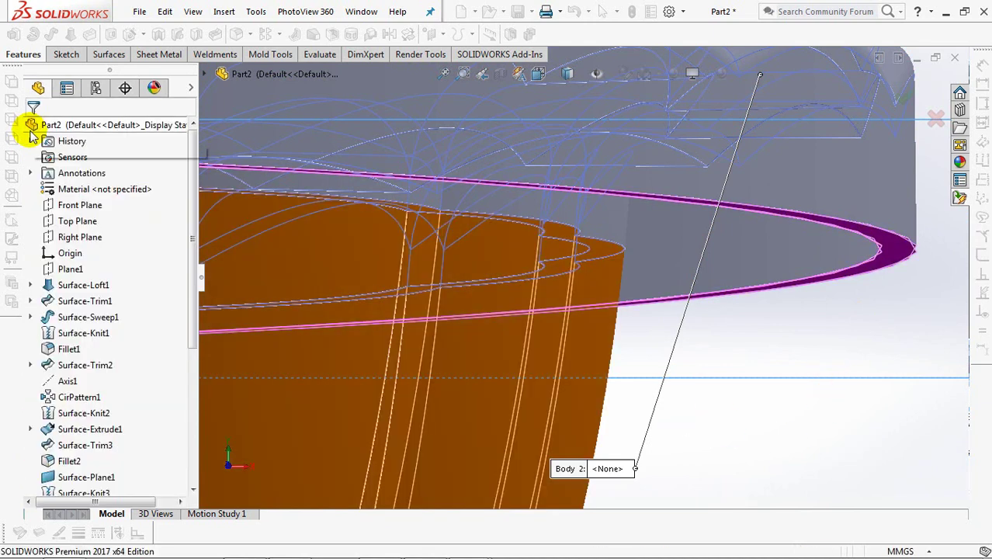
- Roll the feature tree forward past Split1 and hide Plane2
key(ctrl+1)
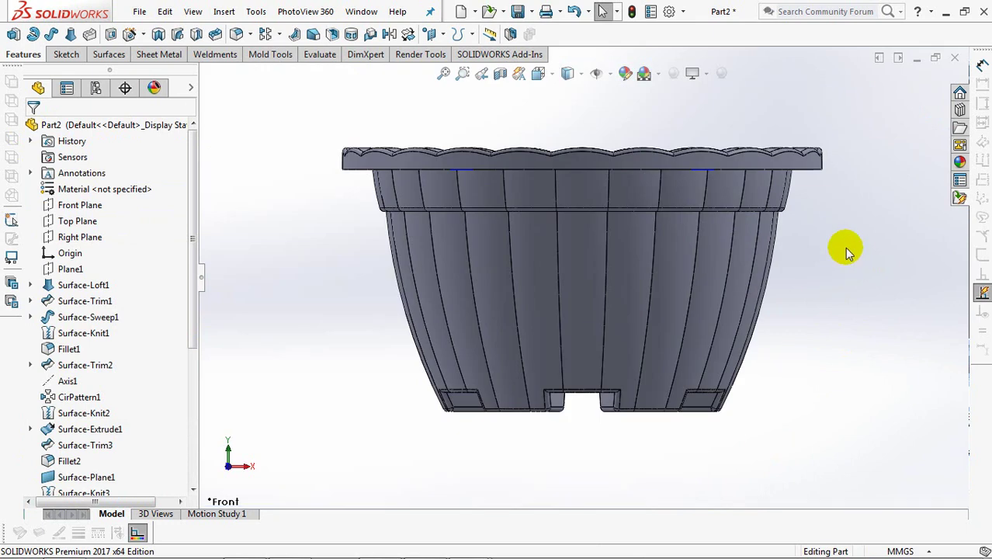
mouse_move(807, 155)
mouse_down()
mouse_move(830, 189)
mouse_move(609, 295)
mouse_up()
scroll(186, 417, down, 2)
scroll(177, 443, down, 3)
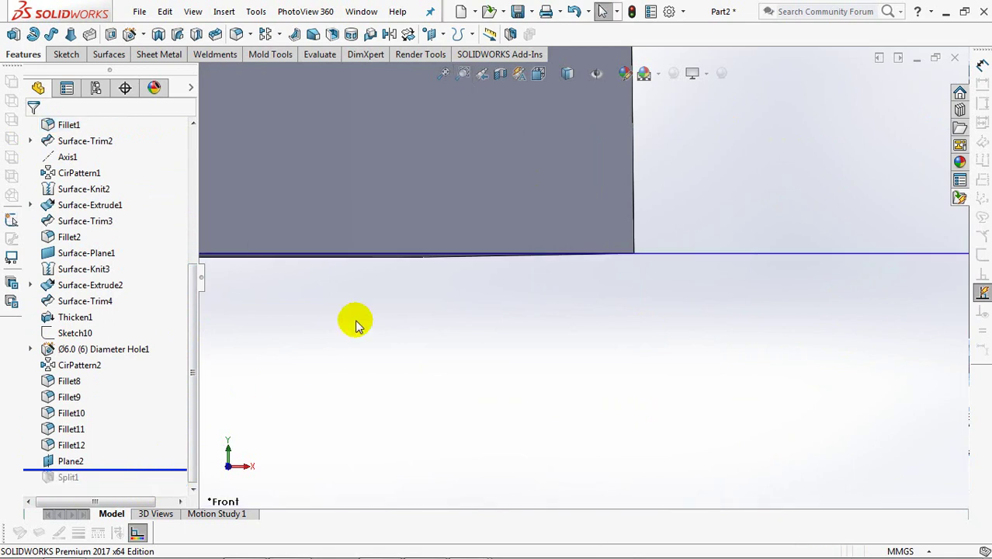
mouse_move(382, 299)
shift+middle_down()
mouse_move(571, 417)
mouse_move(588, 367)
shift+middle_up()
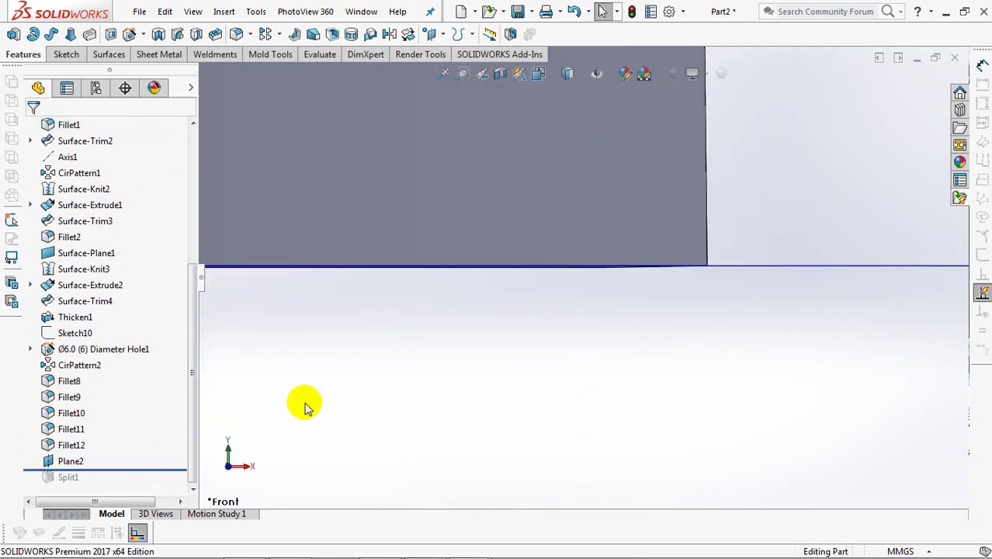
drag(155, 483, 148, 488)
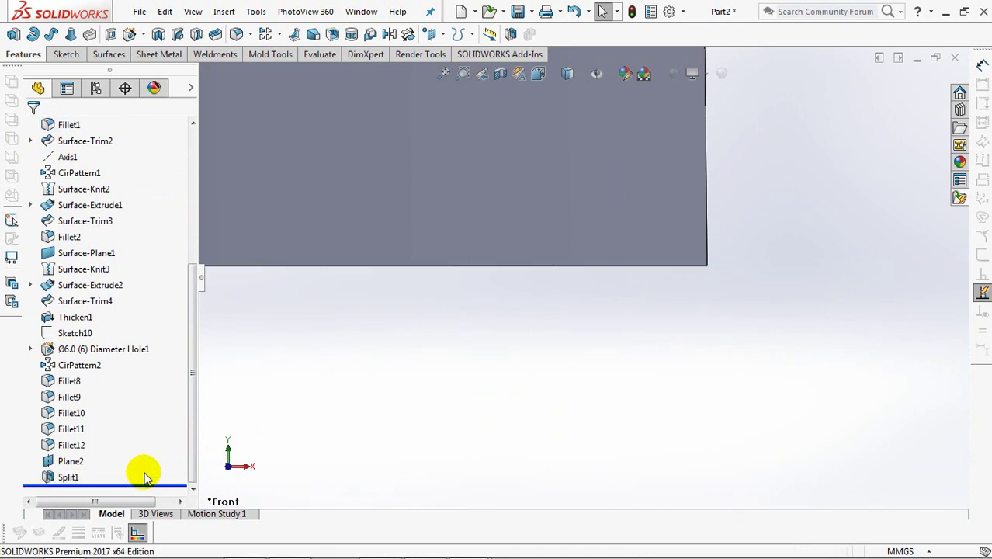
click(59, 462)
click(94, 441)
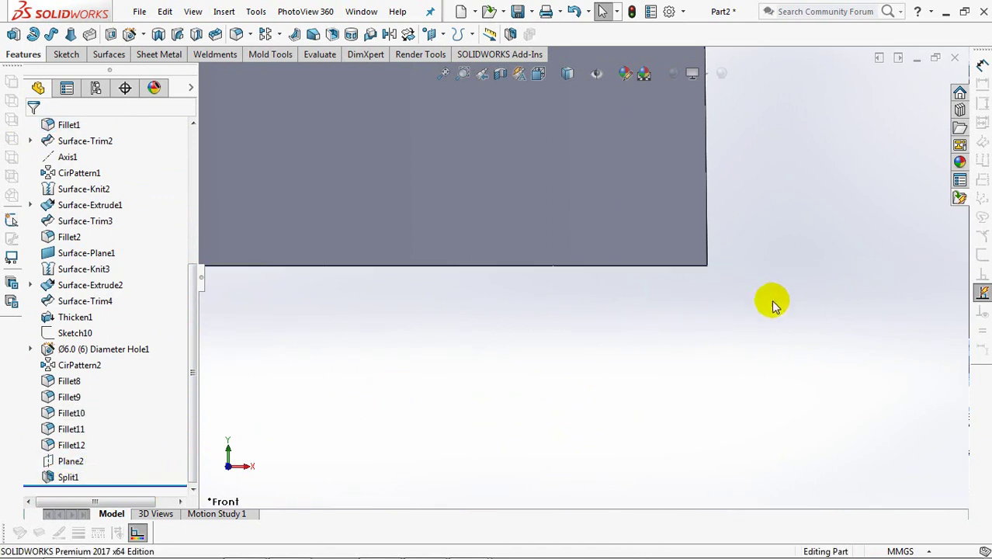
- Start a new sketch on the pot's rim, viewed straight on
key(f)
middle_drag(759, 184, 702, 111)
scroll(701, 110, down, 3)
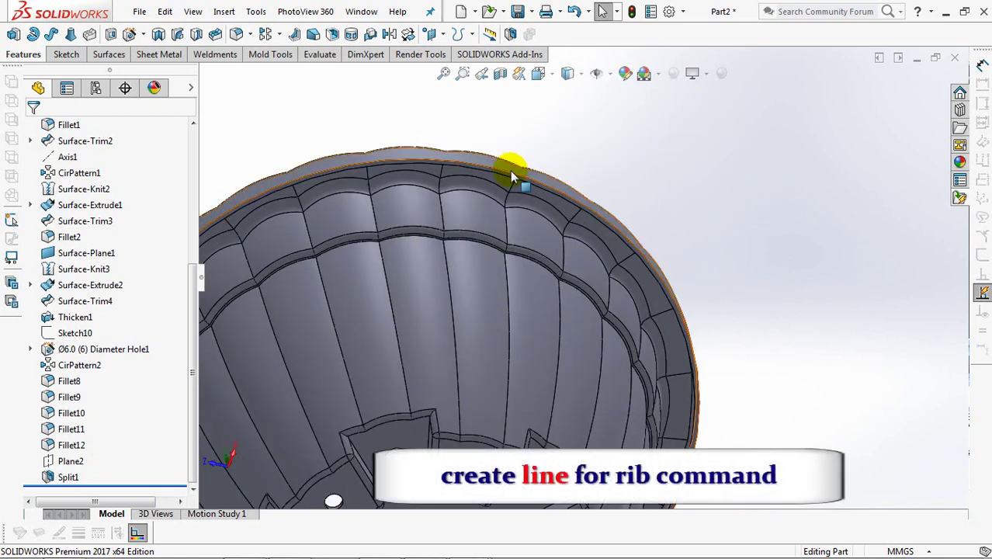
scroll(547, 165, down, 2)
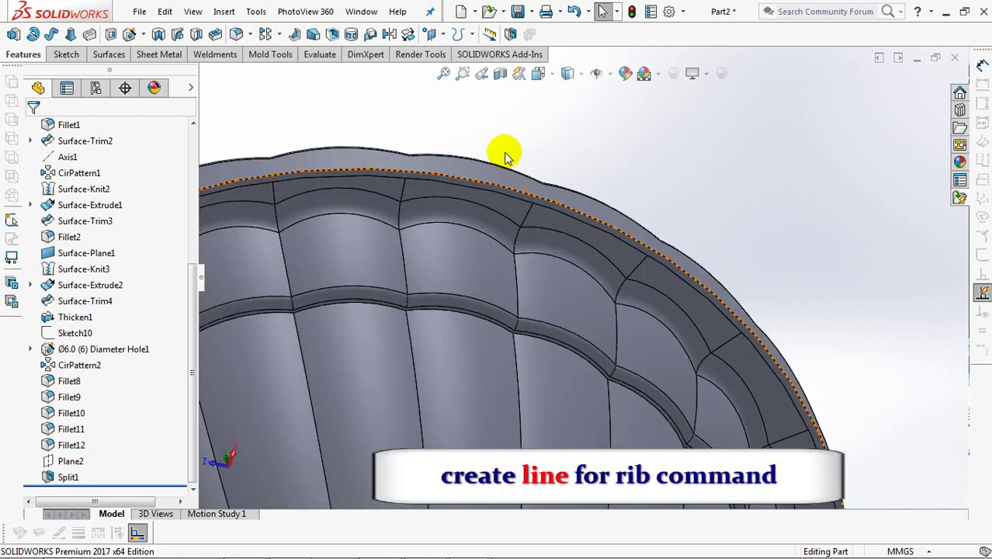
click(516, 195)
click(581, 152)
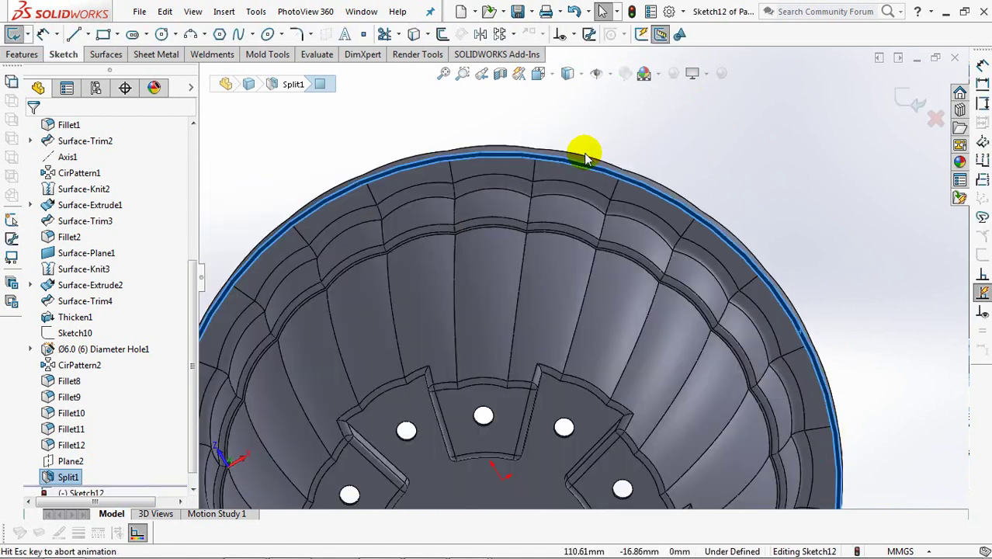
ctrl+middle_drag(617, 133, 558, 270)
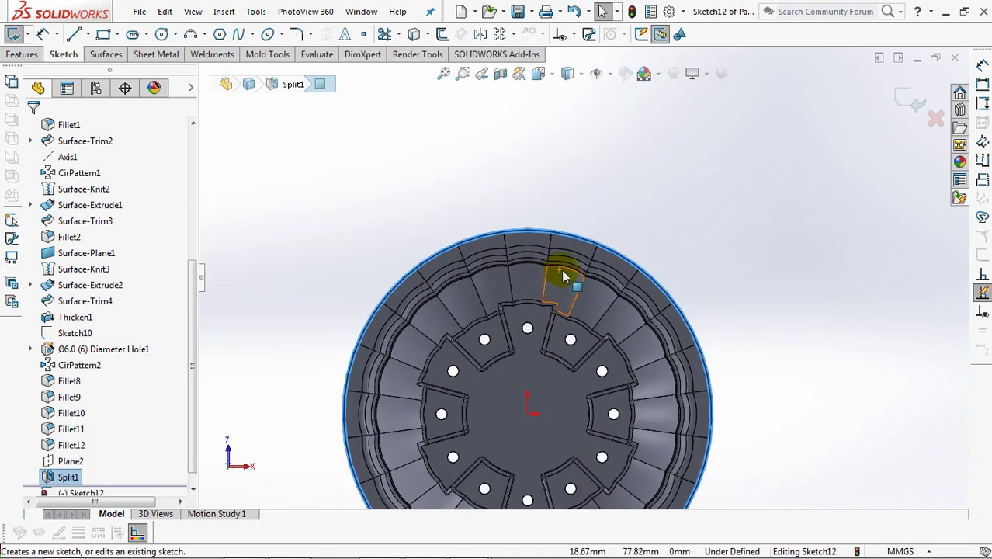
scroll(597, 151, down, 3)
scroll(450, 107, down, 2)
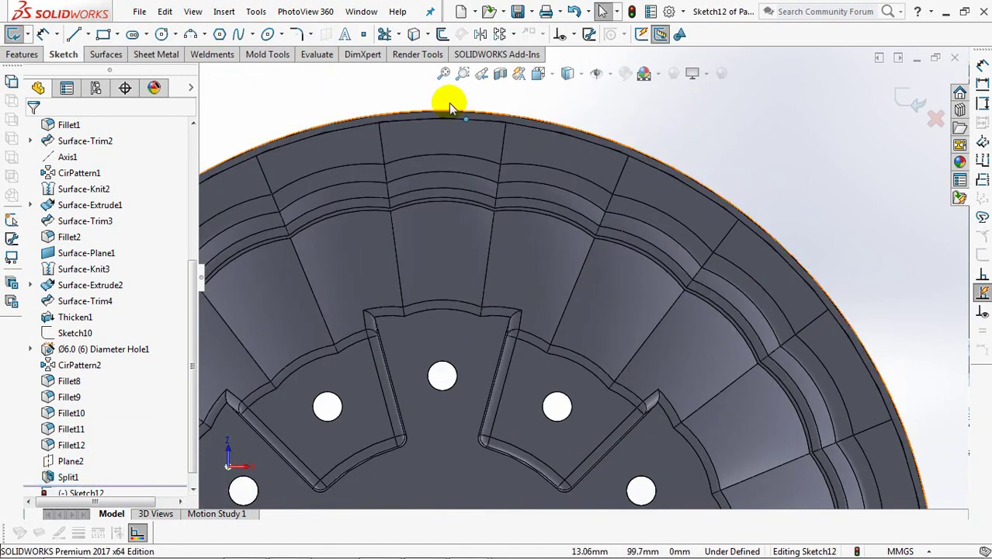
- Draw a vertical construction centreline from the rim's top edge to the inner arc
click(83, 33)
click(97, 67)
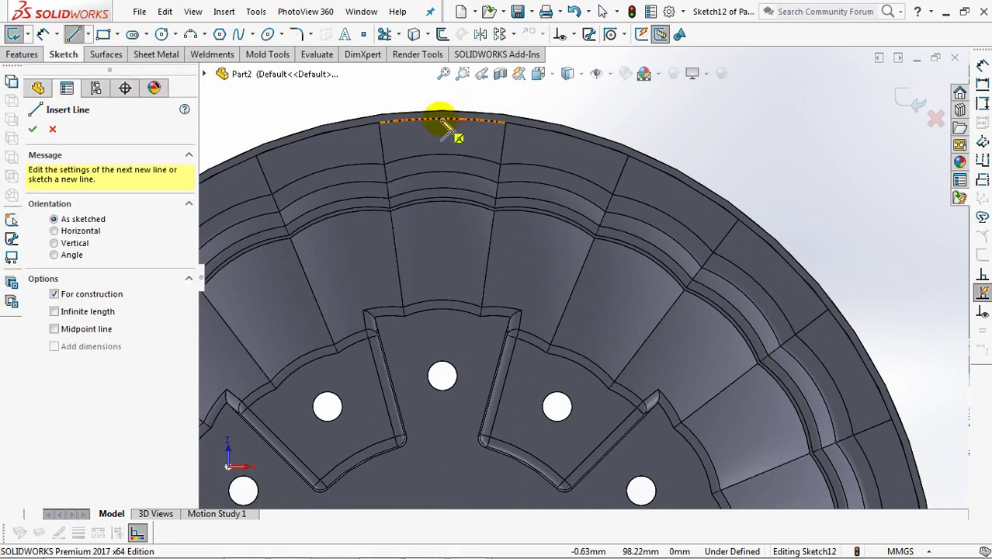
click(442, 119)
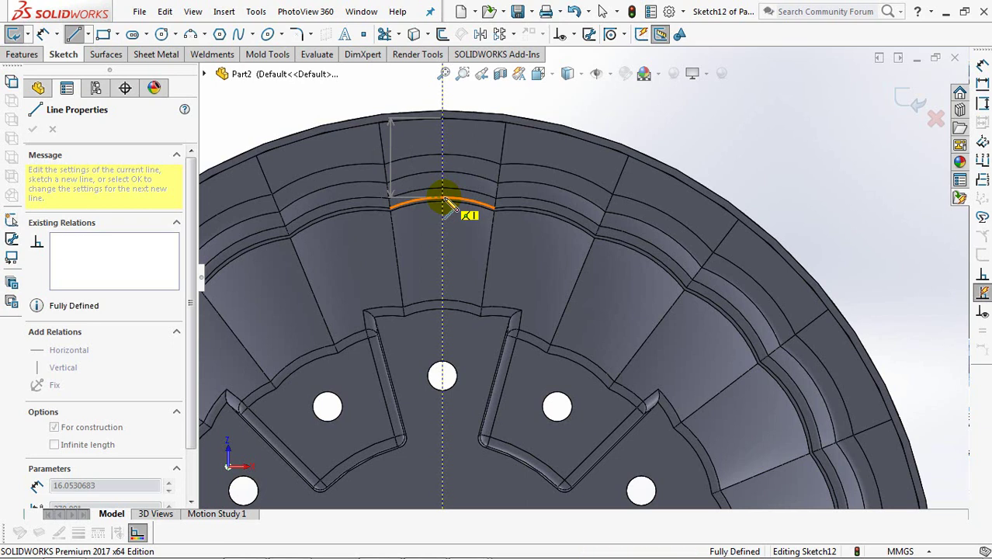
click(444, 203)
key(Escape)
key(Escape)
- Offset the centreline 3 mm, extend the new line down to the rim, and exit the sketch
click(442, 35)
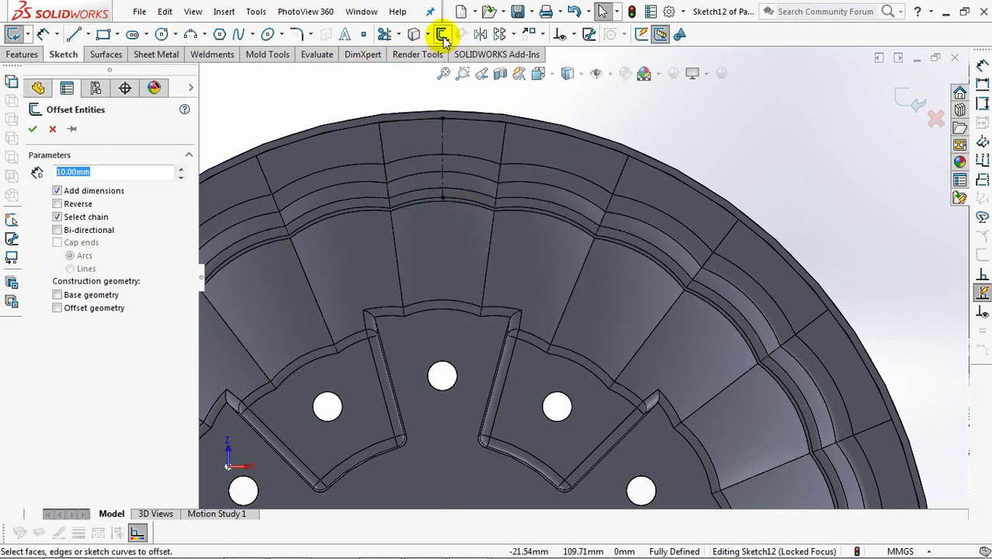
text(3)
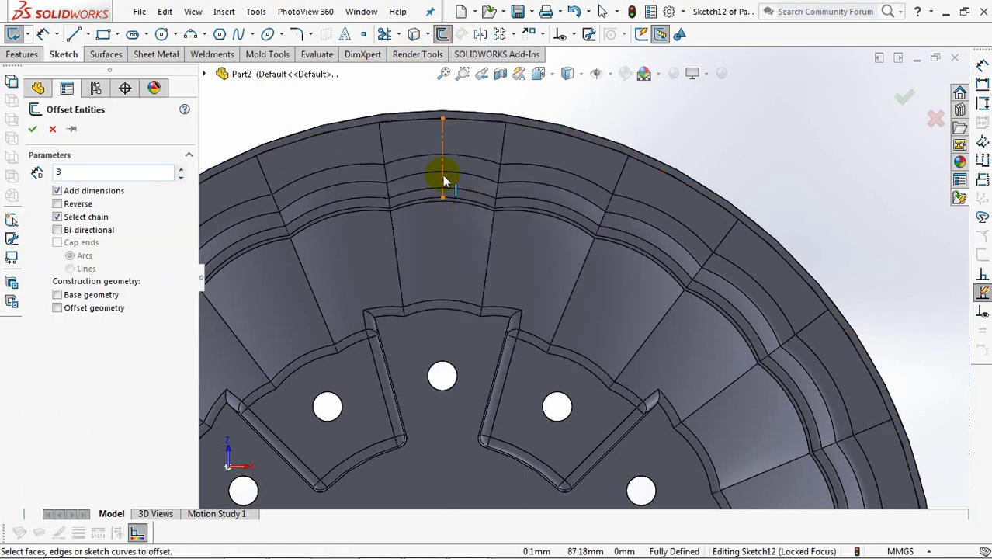
click(445, 181)
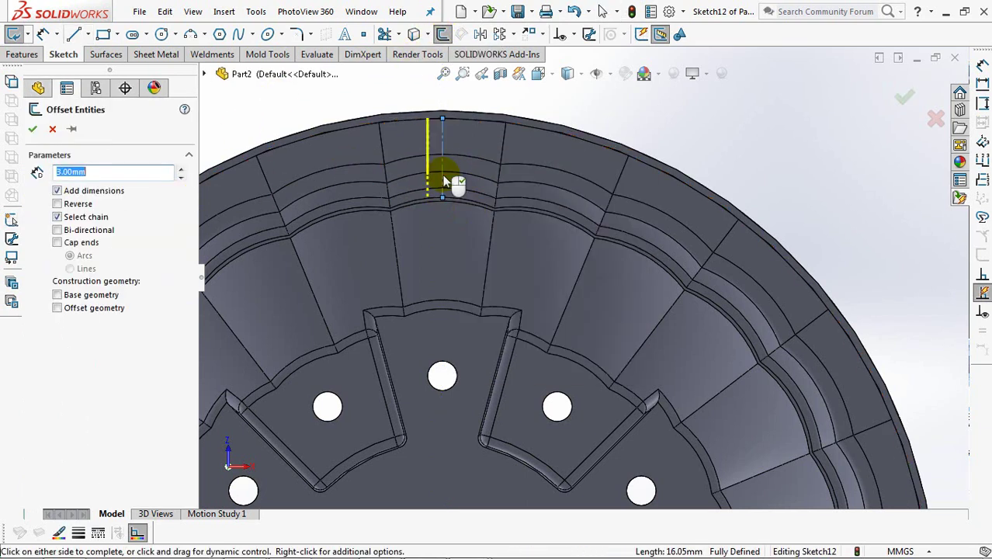
click(52, 130)
drag(429, 199, 427, 208)
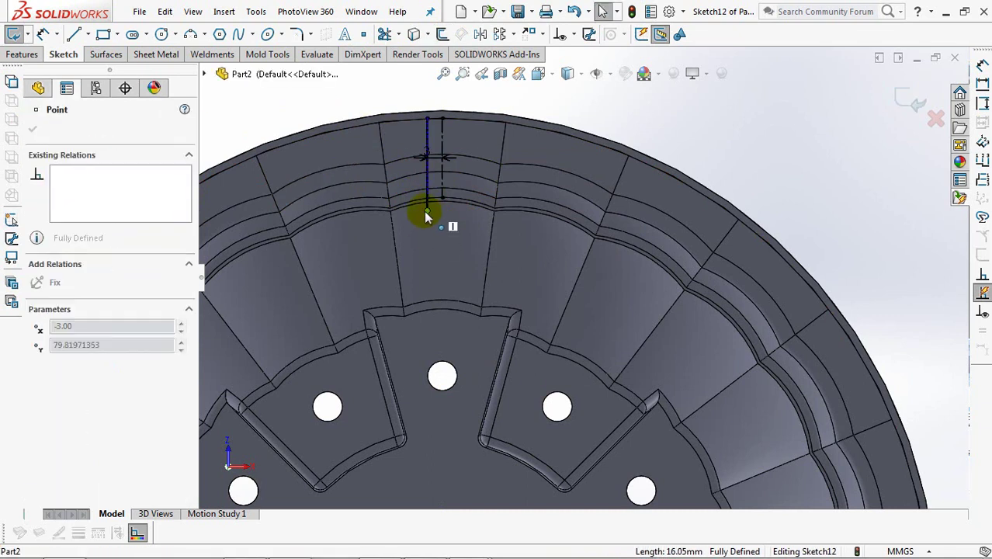
click(910, 97)
click(910, 96)
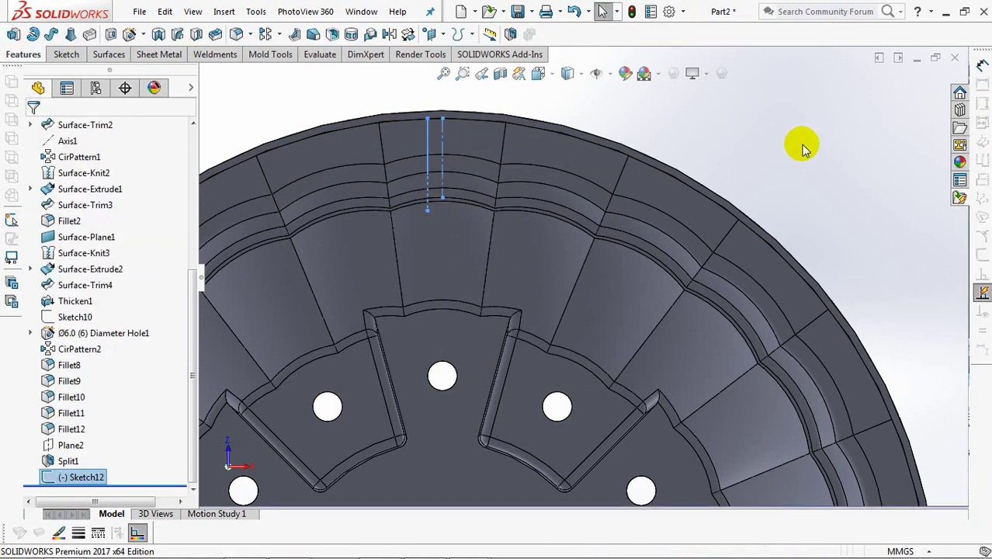
- Create a 1.5 mm thick rib from the sketch with the extrusion direction flipped
click(298, 35)
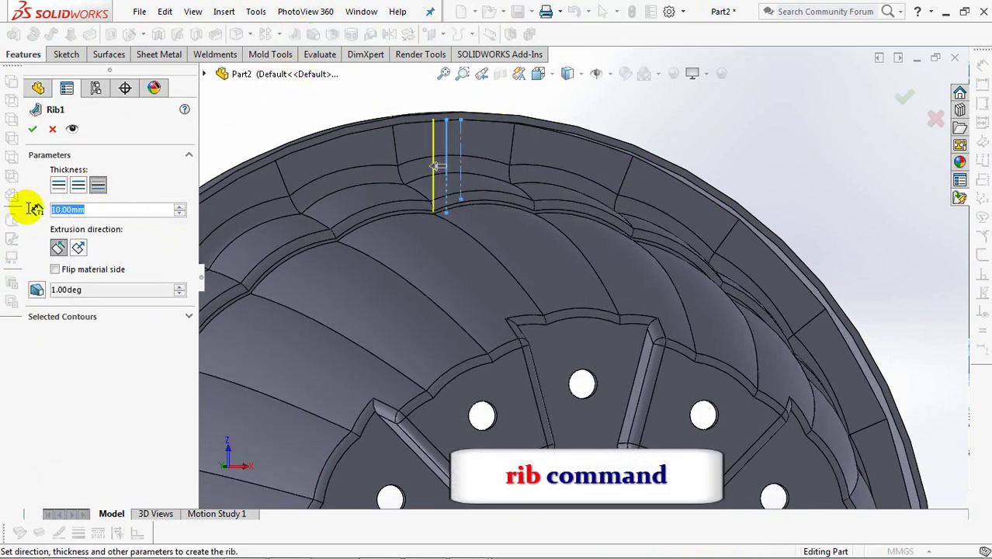
text(1.5)
key(Return)
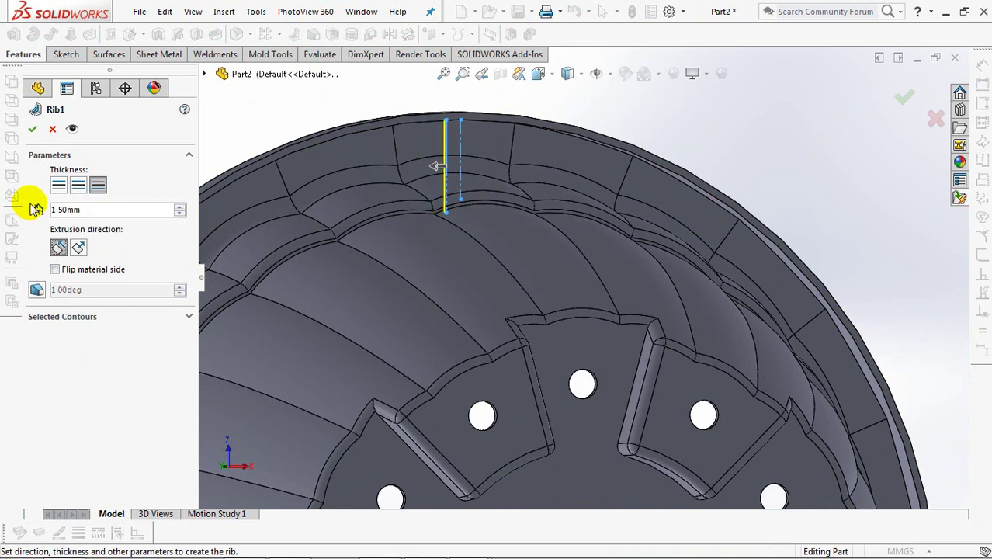
click(76, 248)
middle_drag(510, 189, 472, 215)
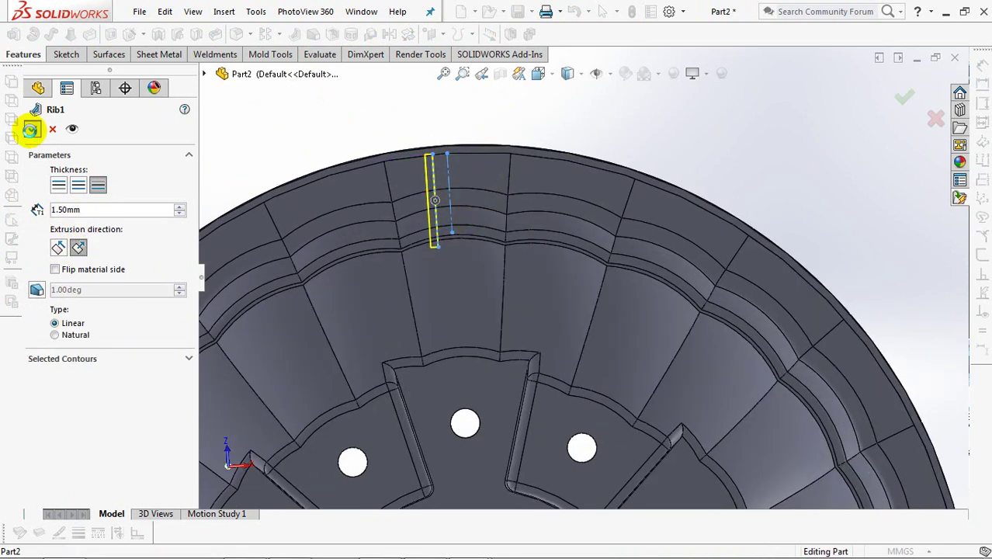
click(30, 129)
mouse_move(504, 178)
middle_down()
mouse_move(684, 202)
mouse_move(536, 222)
middle_up()
drag(194, 310, 194, 155)
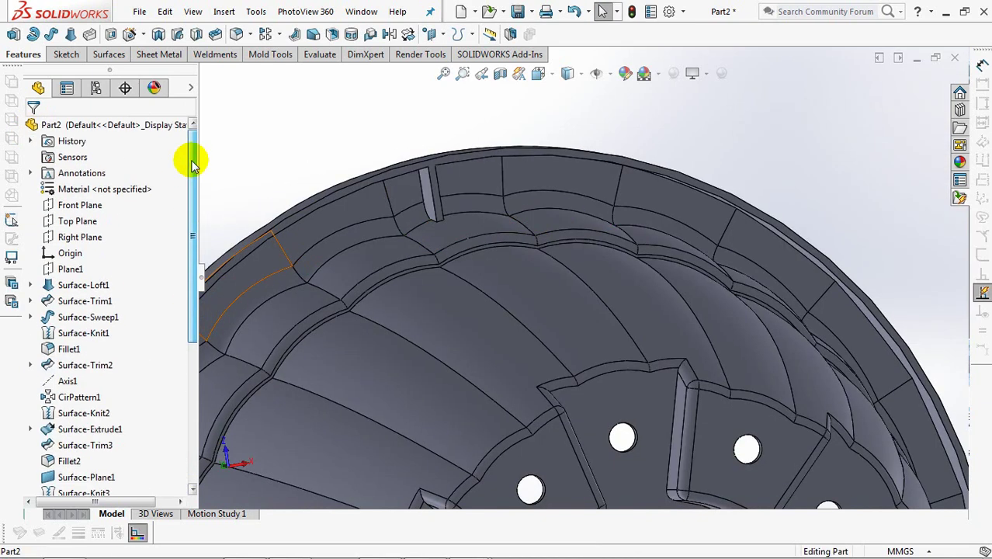
- Mirror Rib1 across the Right Plane
click(78, 237)
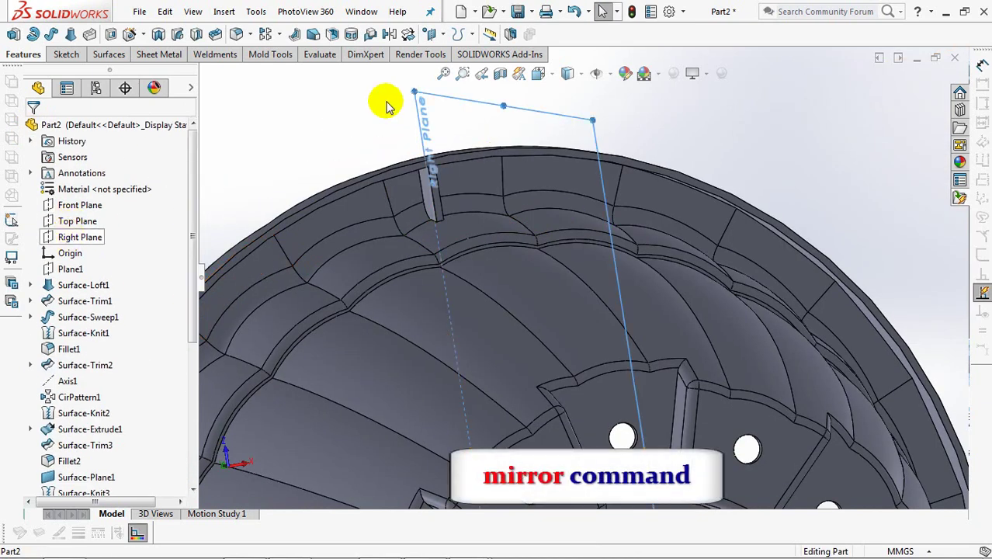
click(390, 33)
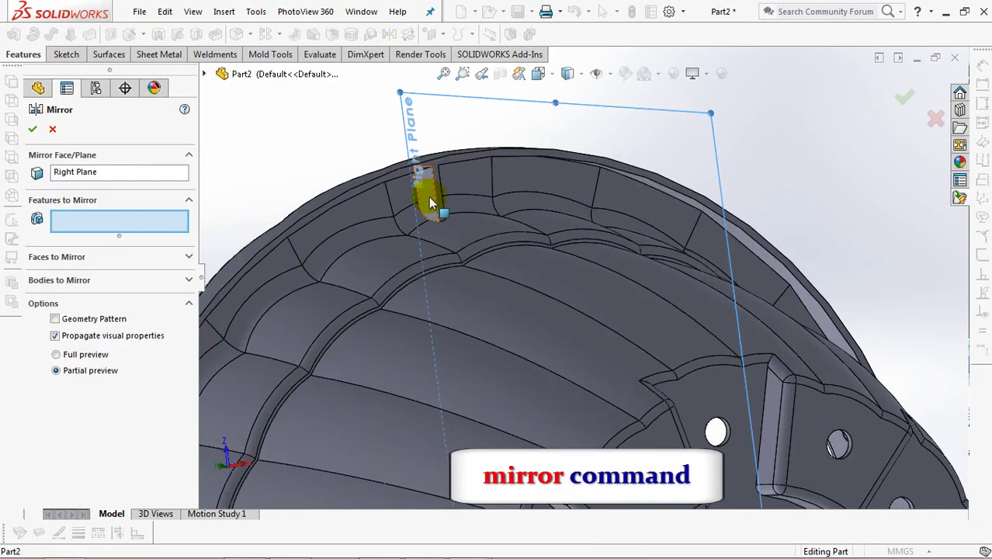
click(428, 194)
click(32, 132)
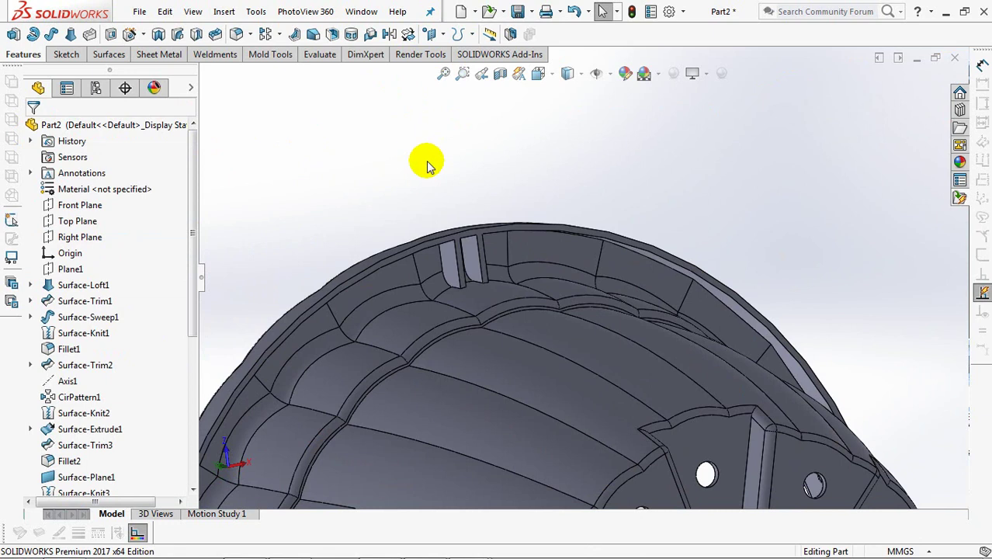
scroll(465, 140, up, 3)
mouse_move(598, 177)
middle_down()
mouse_move(740, 169)
mouse_move(607, 186)
middle_up()
- Circular-pattern Mirror1 about Axis1: 3 instances equally spaced over 360°
click(280, 35)
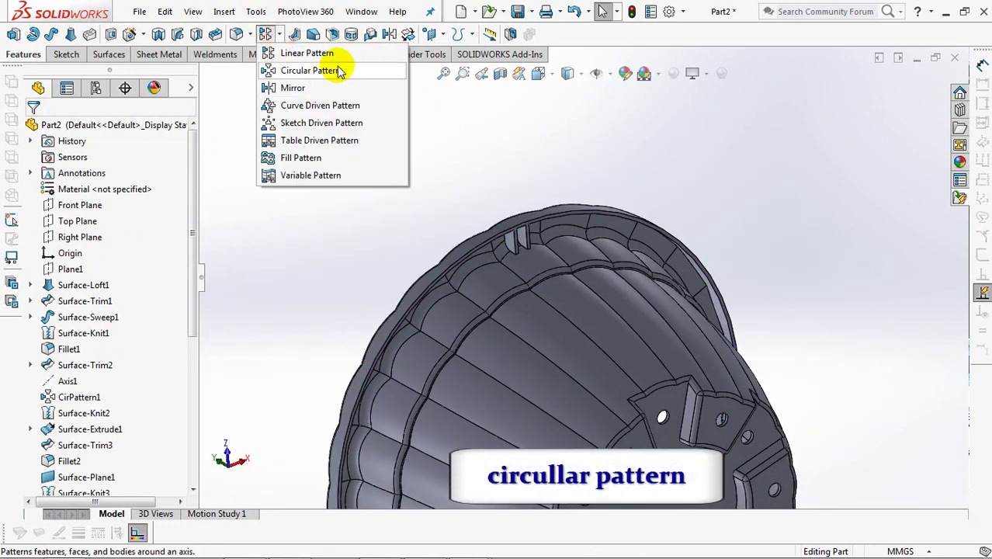
click(330, 68)
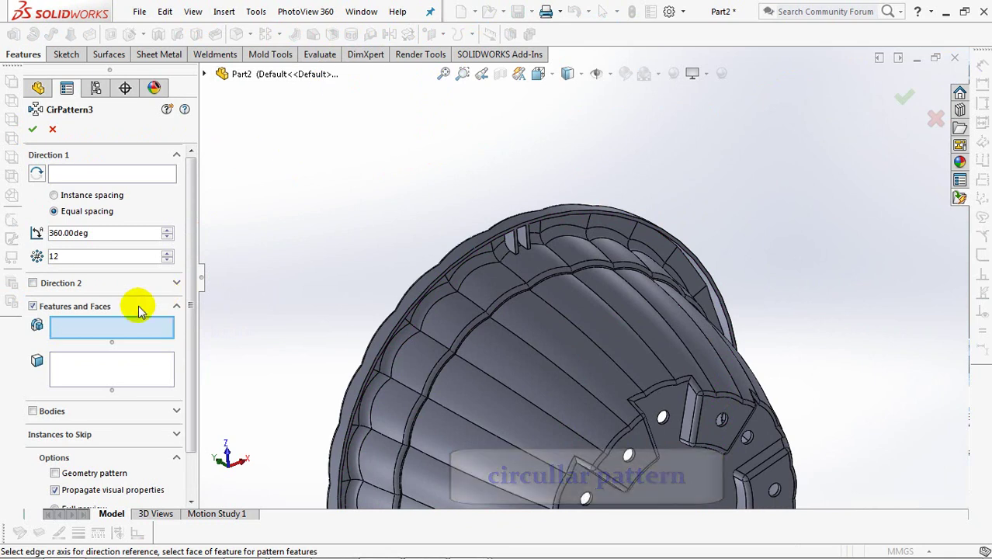
click(88, 177)
click(204, 76)
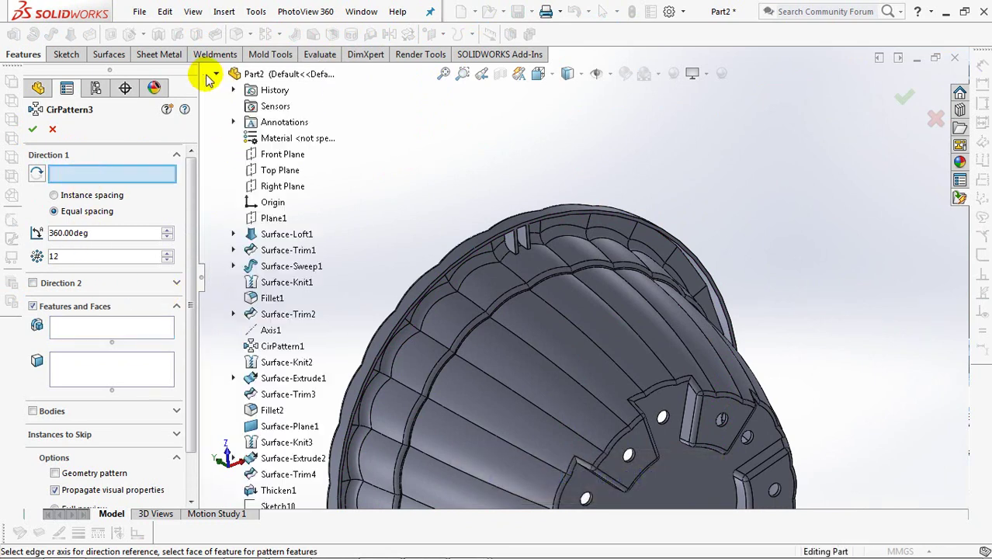
click(54, 256)
text(3)
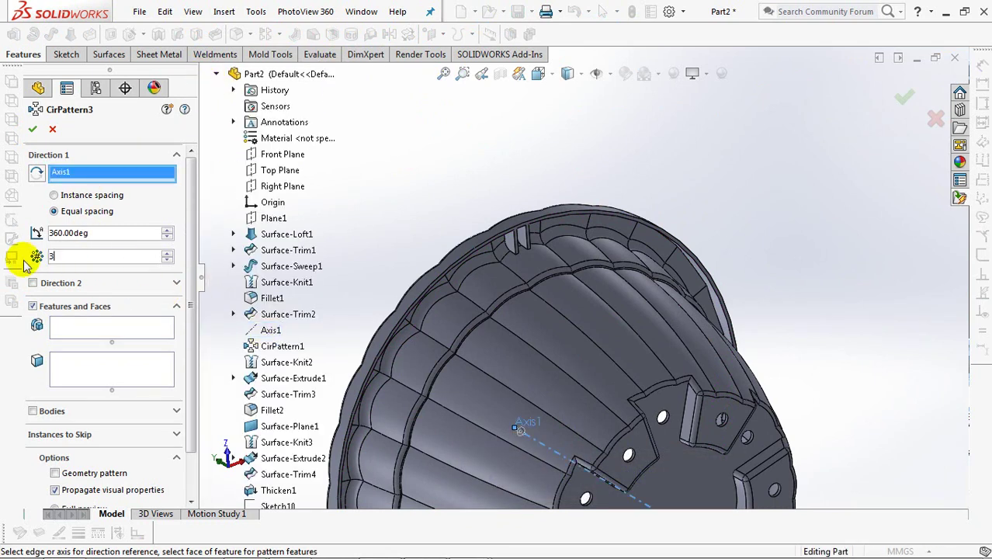
scroll(204, 342, down, 4)
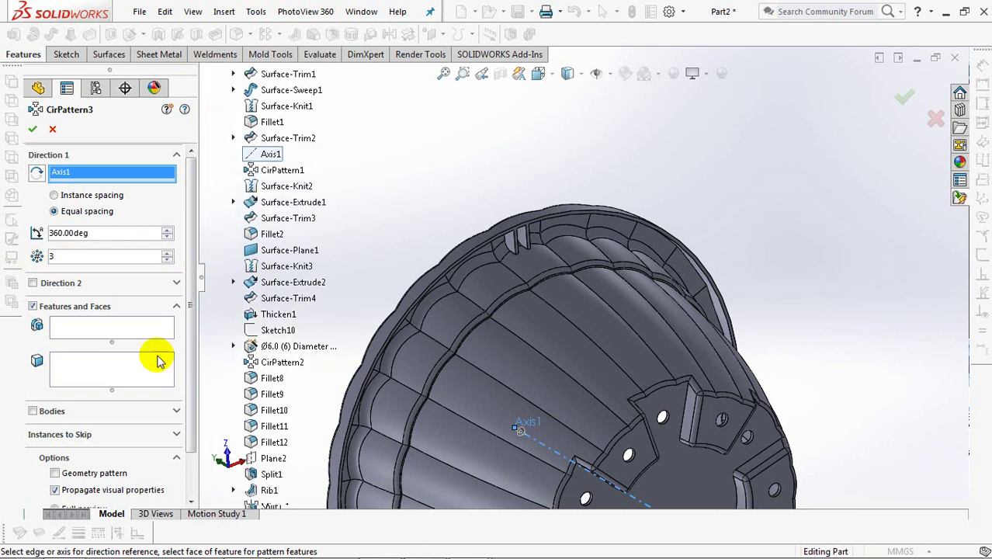
click(112, 328)
scroll(233, 403, down, 1)
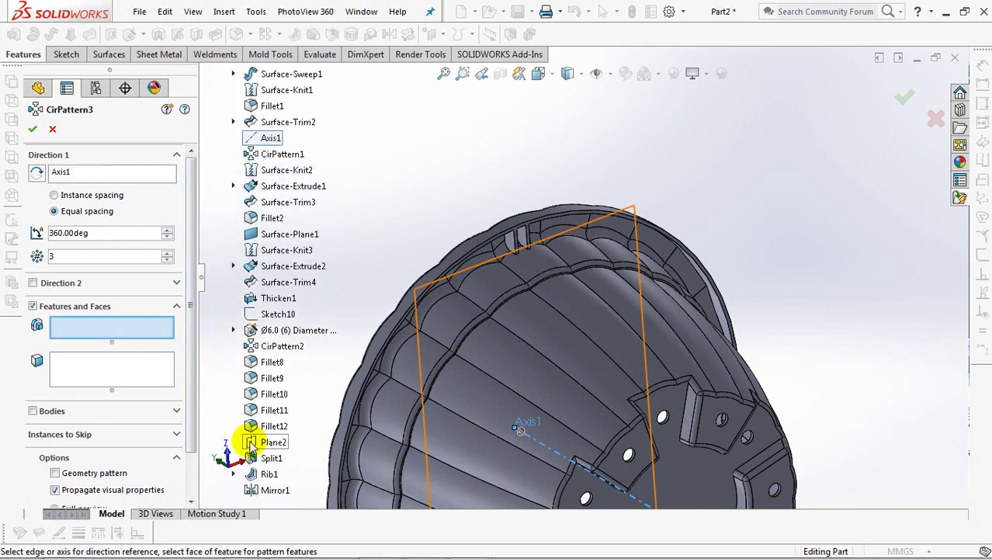
click(272, 491)
mouse_move(427, 237)
middle_down()
mouse_move(505, 215)
mouse_move(455, 131)
middle_up()
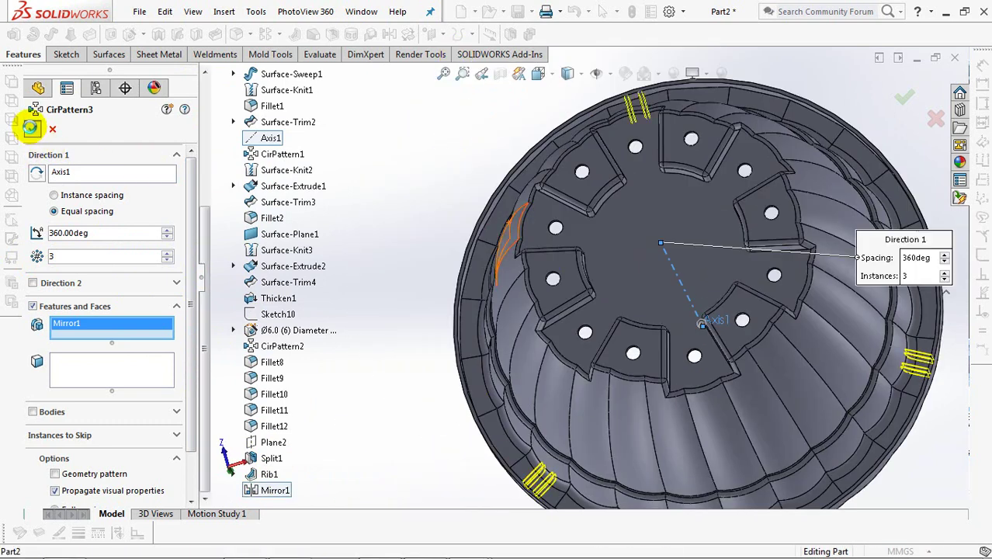
click(31, 131)
mouse_move(358, 337)
middle_down()
mouse_move(369, 303)
mouse_move(342, 336)
mouse_move(366, 295)
mouse_move(345, 330)
middle_up()
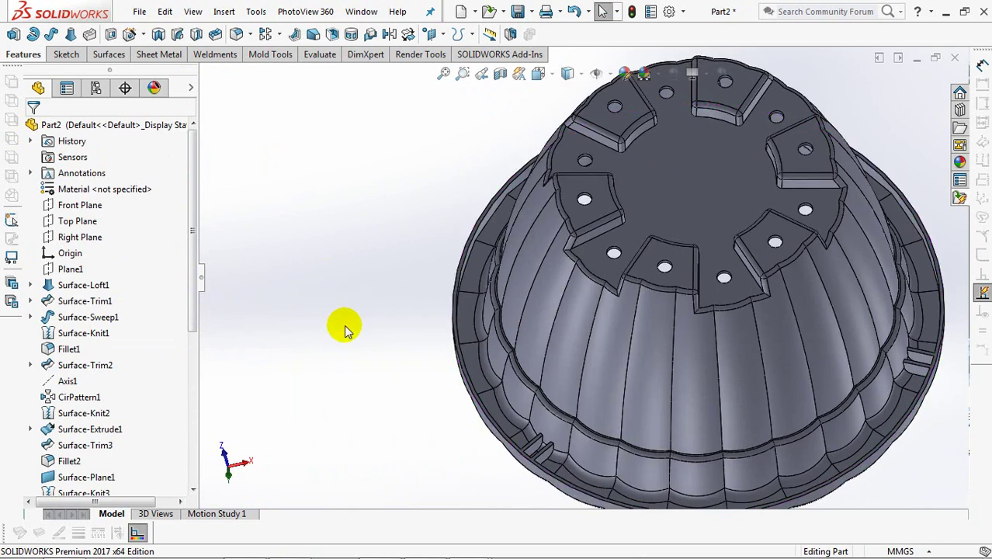